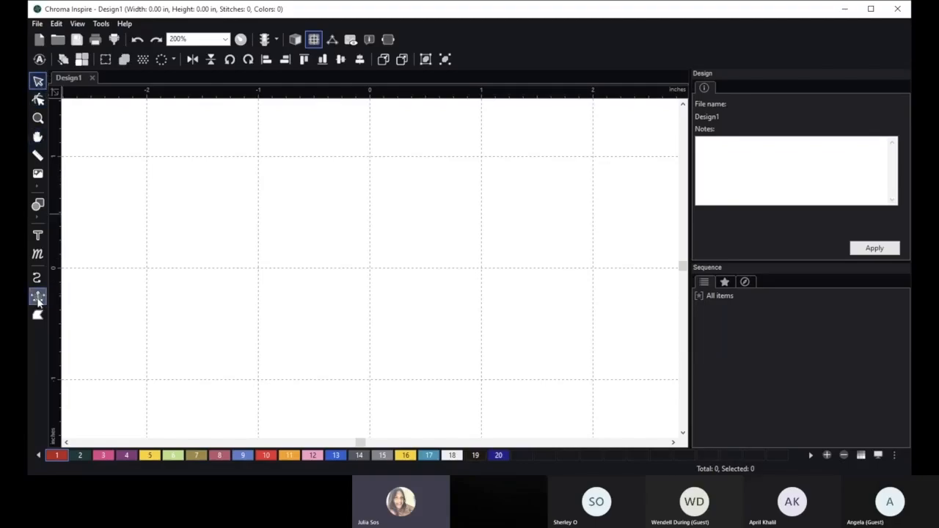
# Draw a classic satin column about 1.04 in long and 0.35 in wide, and turn on the 3D stitch view.
pyautogui.click(38, 298)
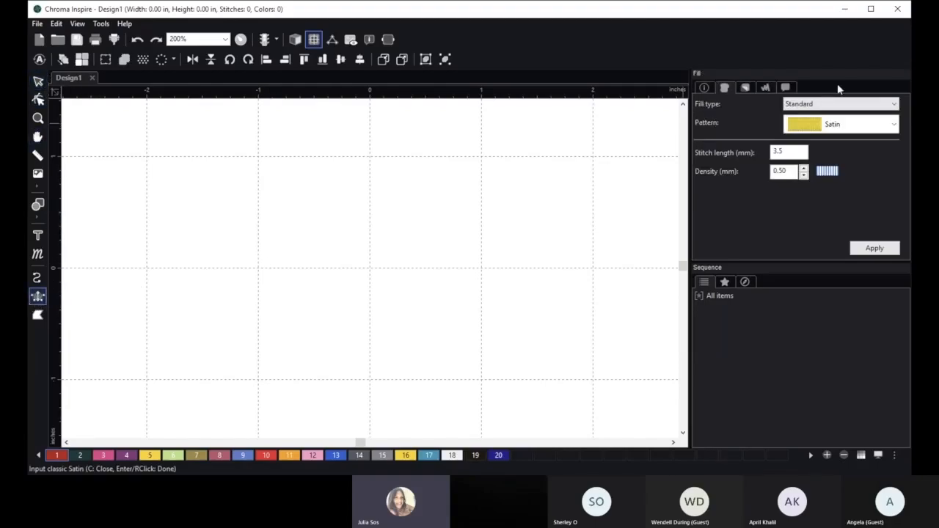
pyautogui.click(870, 10)
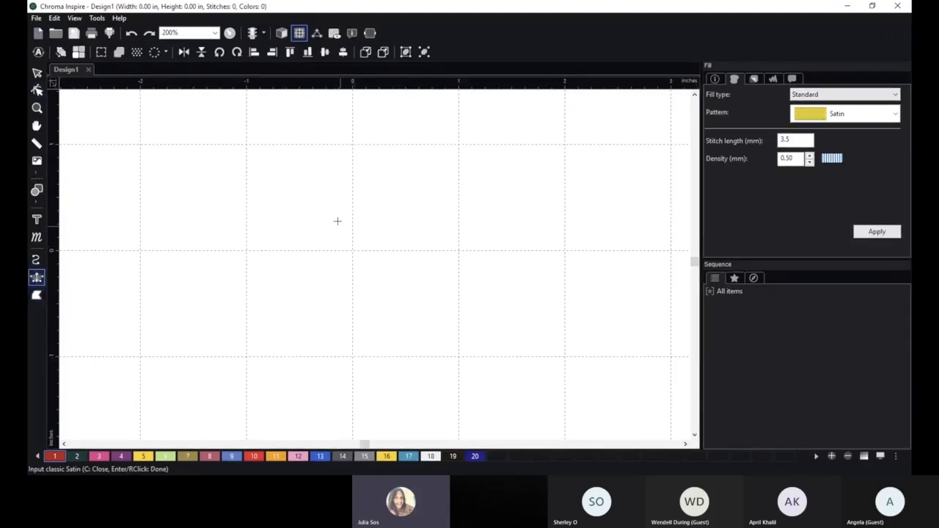
pyautogui.click(304, 144)
pyautogui.click(342, 145)
pyautogui.click(308, 251)
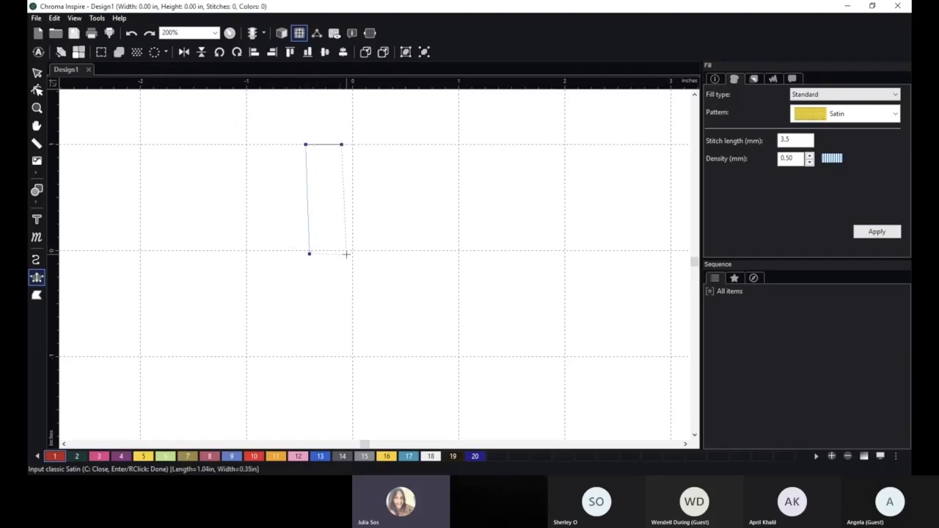
pyautogui.click(346, 253)
pyautogui.rightClick(346, 254)
pyautogui.click(282, 33)
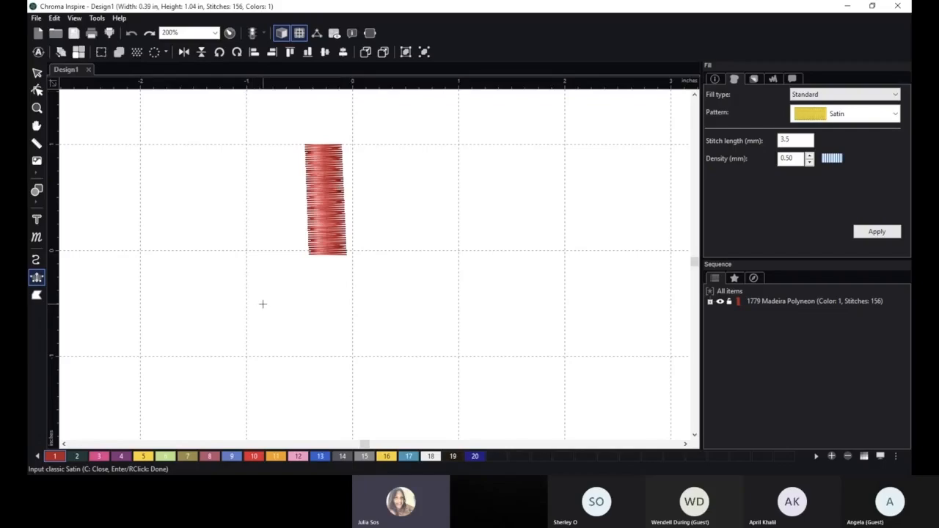
# Delete the satin column from the design.
pyautogui.click(37, 74)
pyautogui.click(345, 189)
pyautogui.press('Delete')
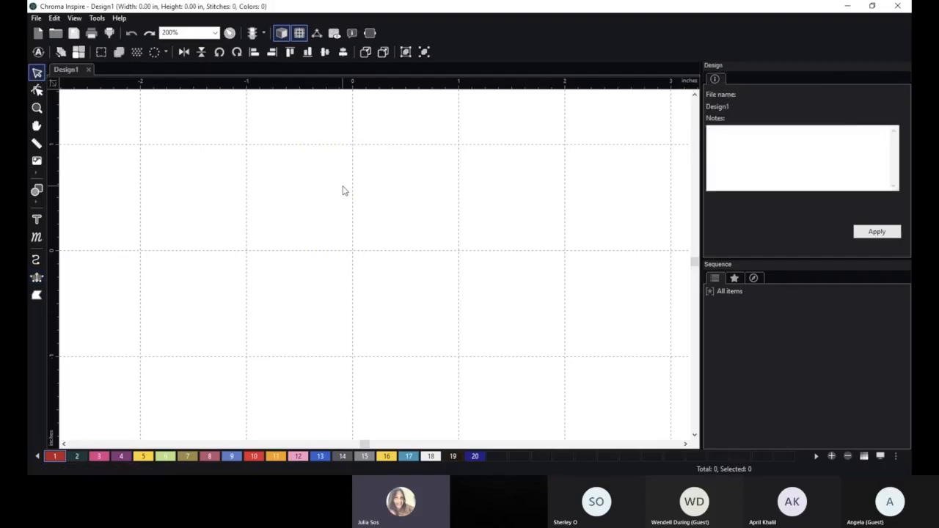
# Add the text "3D Puffs" to the design and generate its stitches.
pyautogui.click(37, 220)
pyautogui.click(264, 242)
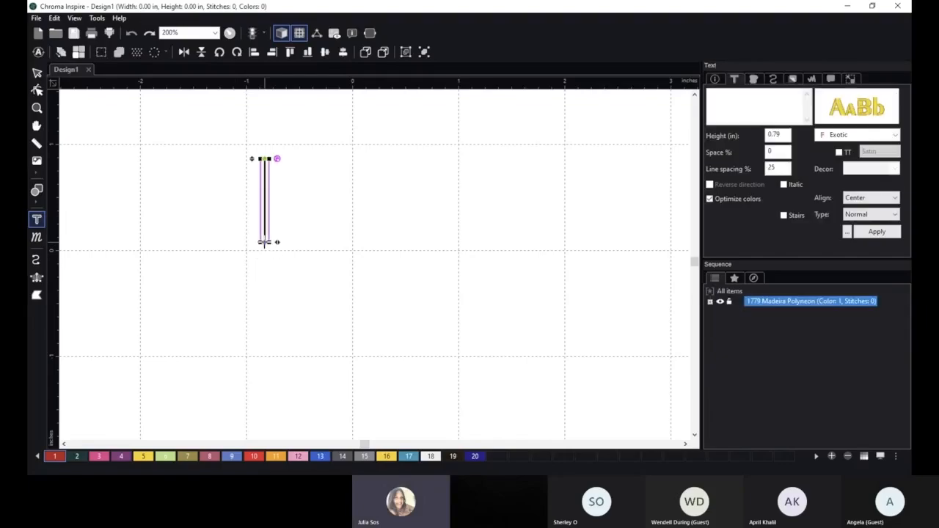
pyautogui.write('3D Pu')
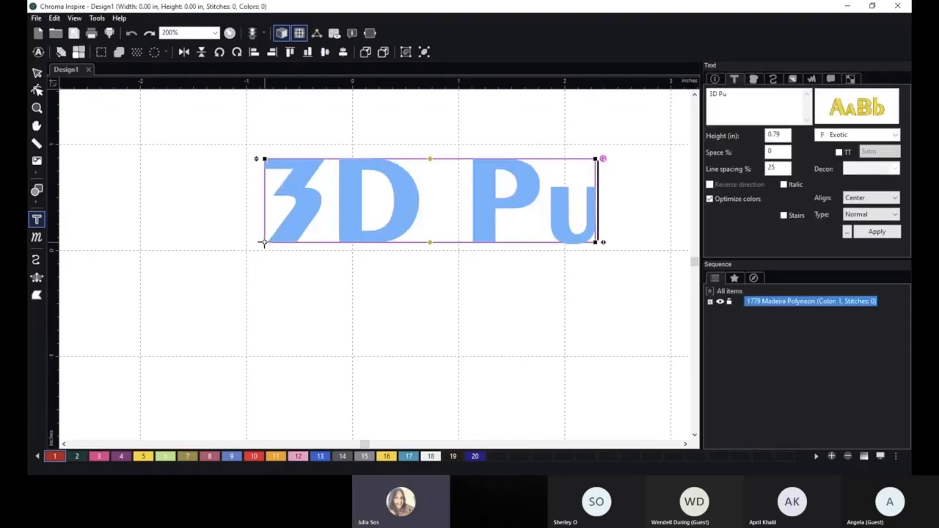
pyautogui.write('ffs')
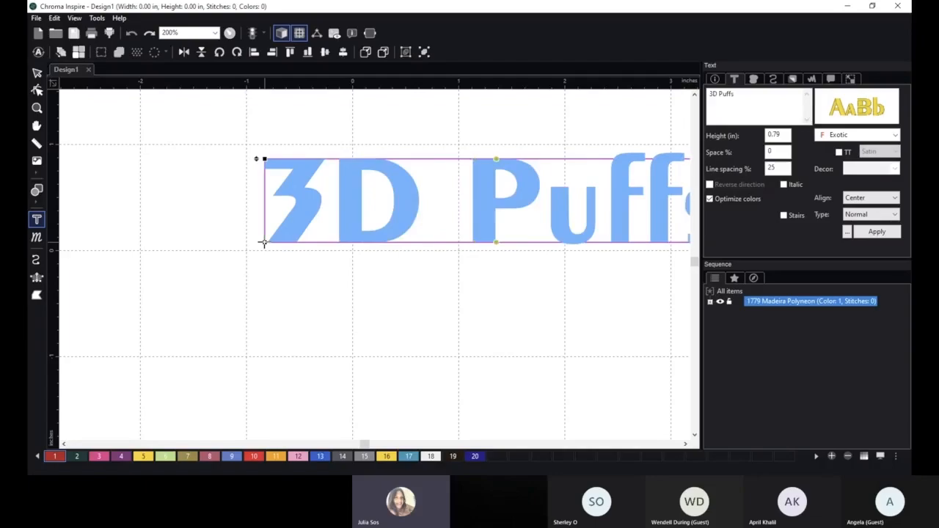
pyautogui.click(882, 235)
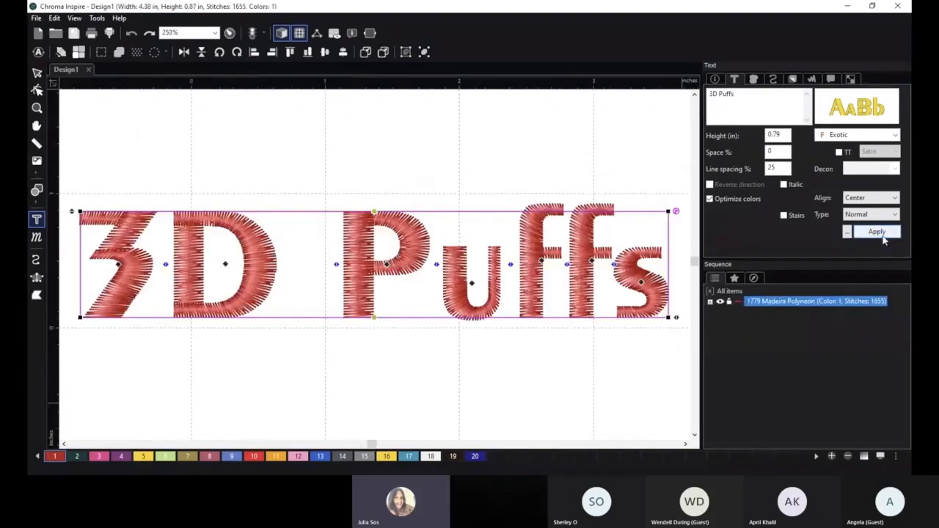
# Move the lettering up about 0.82 in and change its text to "3D Puff".
pyautogui.scroll(-2, 380, 334)
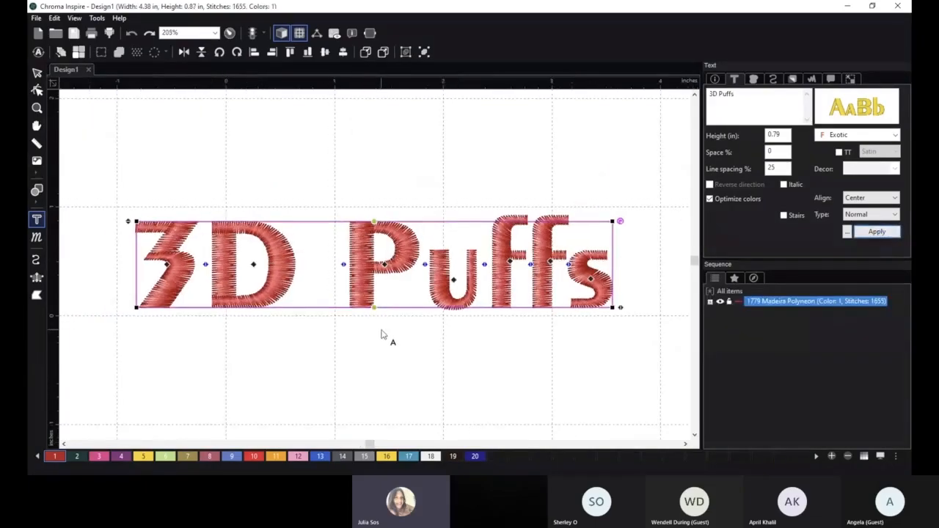
pyautogui.click(36, 72)
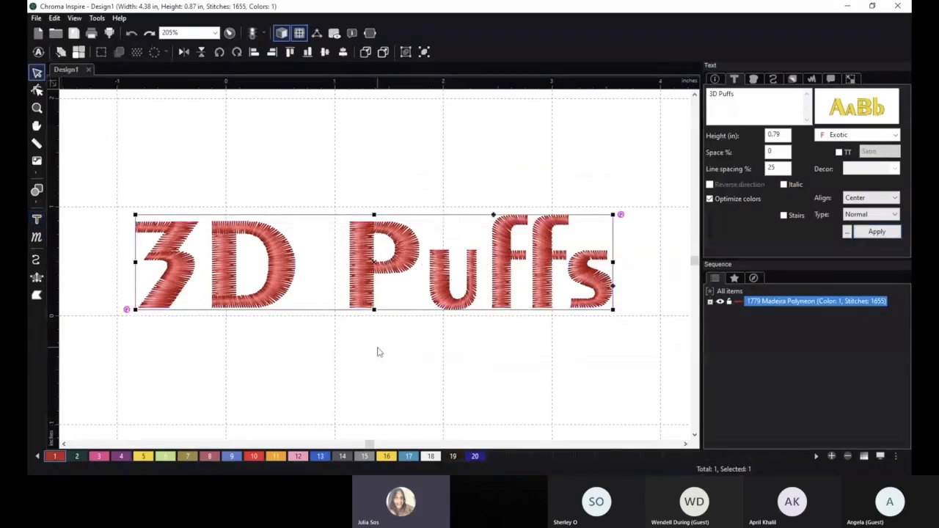
pyautogui.moveTo(409, 259); pyautogui.dragTo(409, 176)
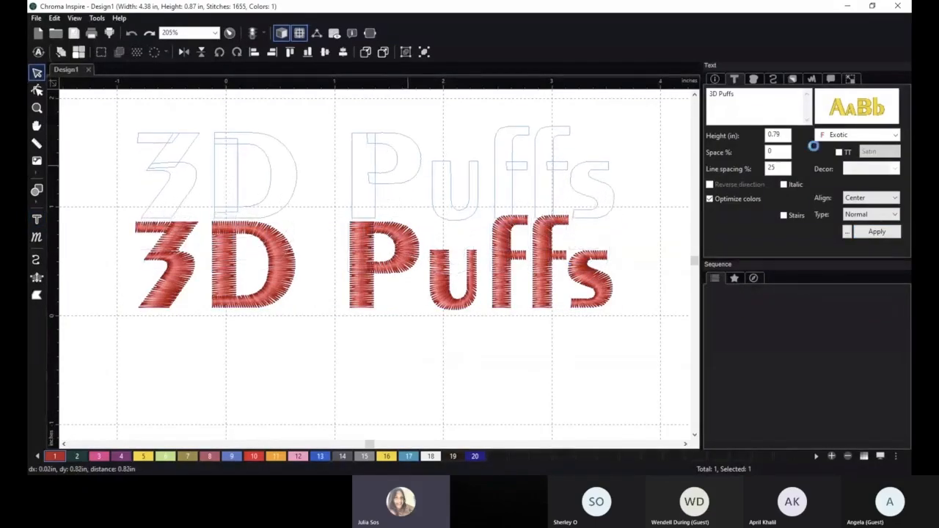
pyautogui.click(793, 122)
pyautogui.press('BackSpace')
pyautogui.click(877, 231)
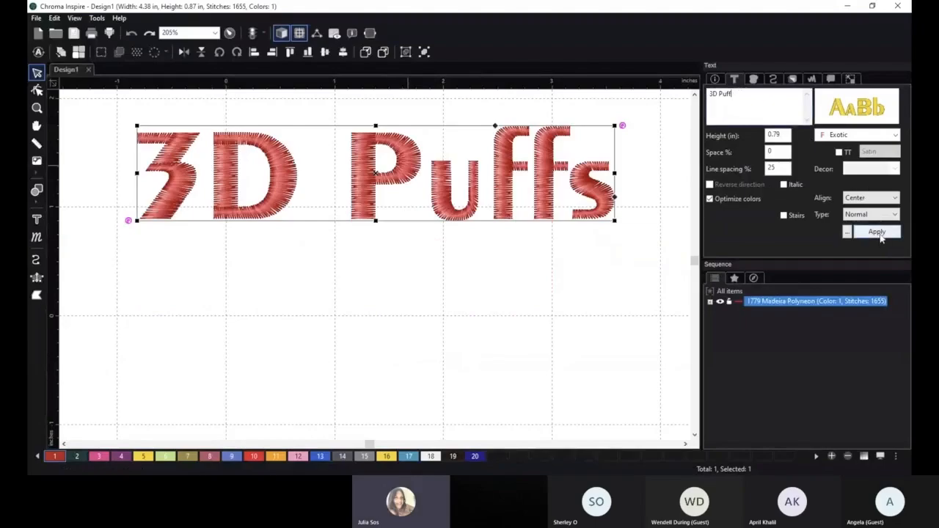
# Add a second text object below "3D Puff" with the three lines "Density", "Underlay" and "End caps".
pyautogui.click(37, 220)
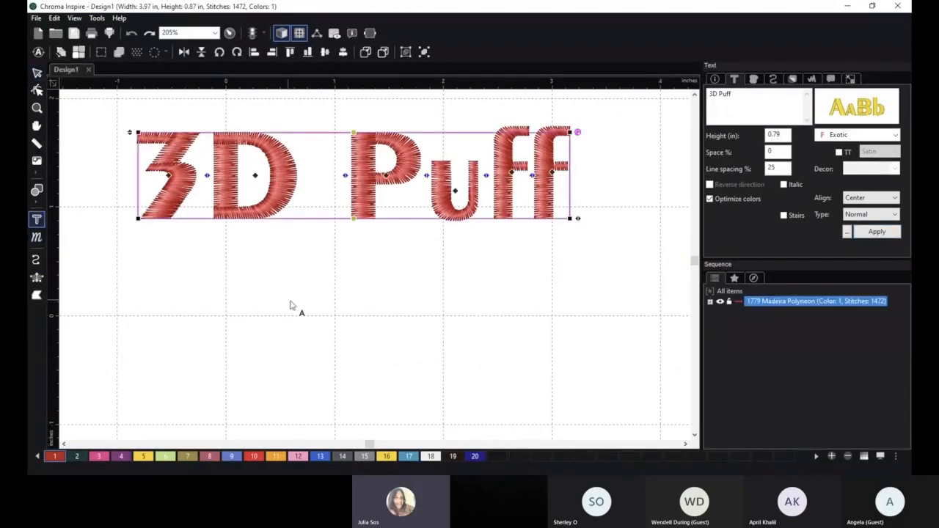
pyautogui.click(291, 321)
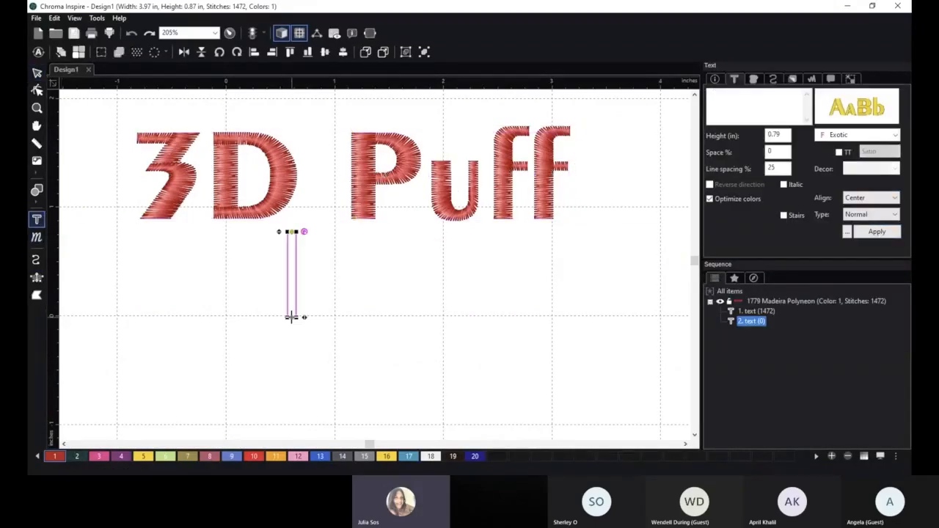
pyautogui.write('Density')
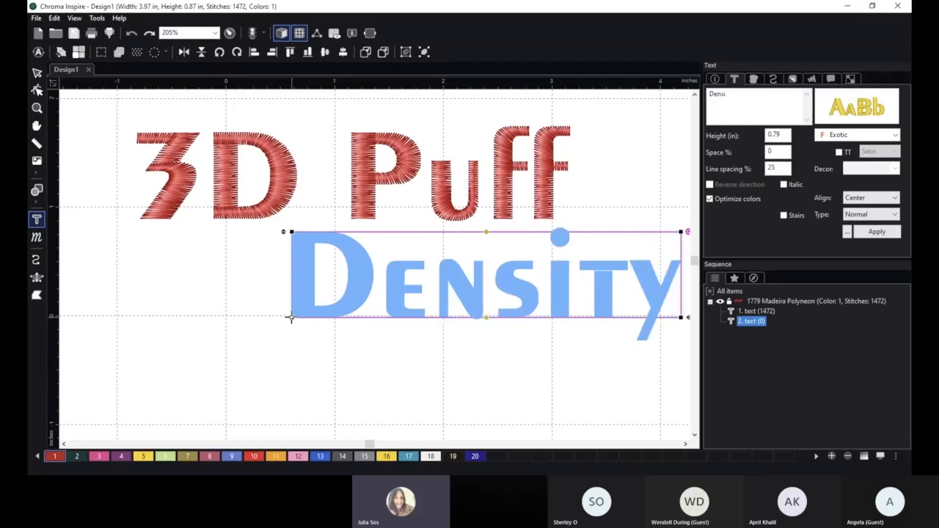
pyautogui.press('Return')
pyautogui.write('Underlay')
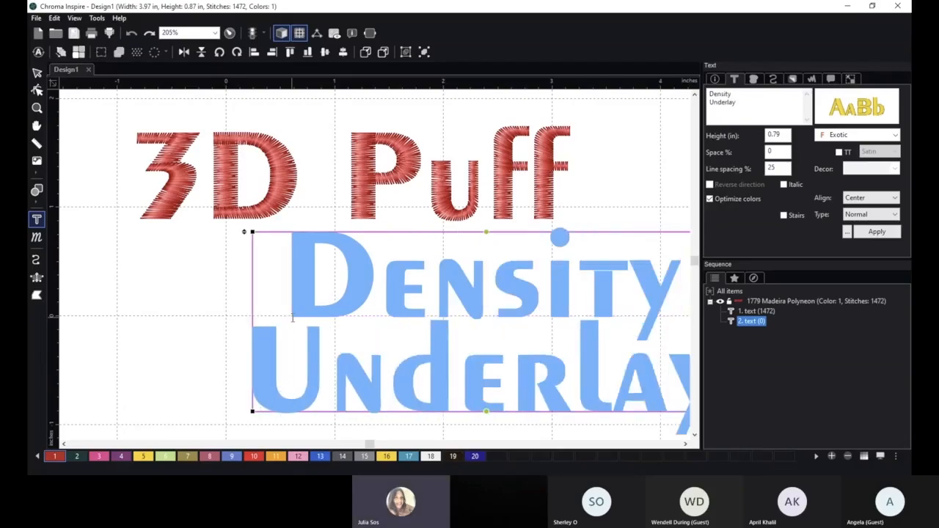
pyautogui.press('Return')
pyautogui.write('End')
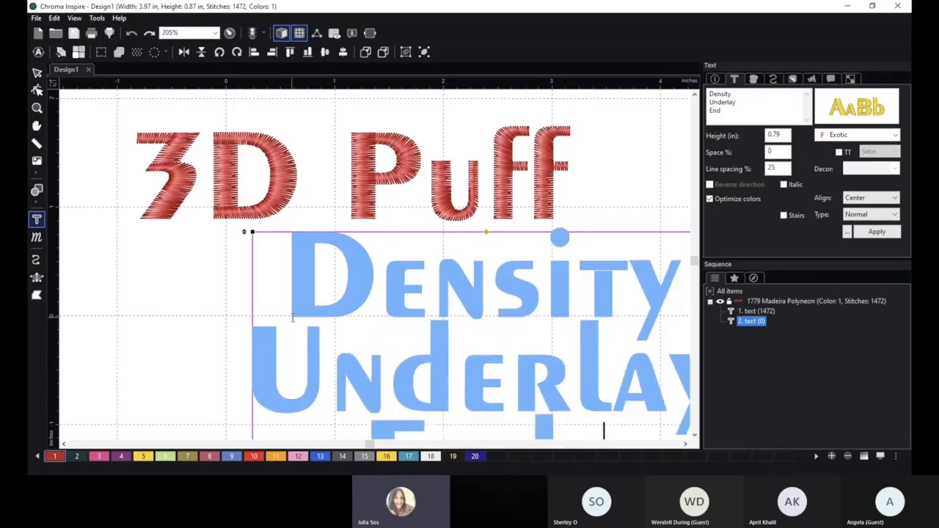
pyautogui.write(' caps')
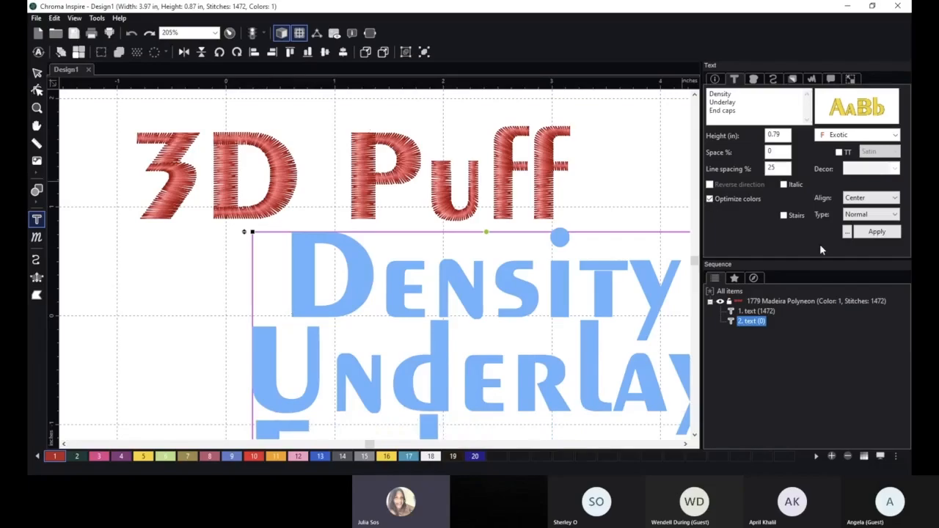
# Set the three-line text's font to Eras, generate its stitches and assign thread colour 3.
pyautogui.click(870, 108)
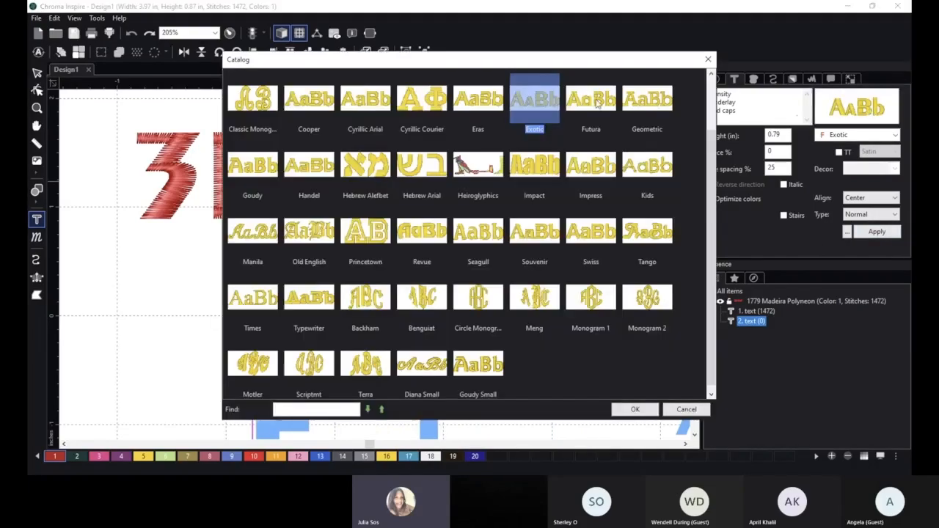
pyautogui.click(477, 99)
pyautogui.click(635, 410)
pyautogui.click(877, 232)
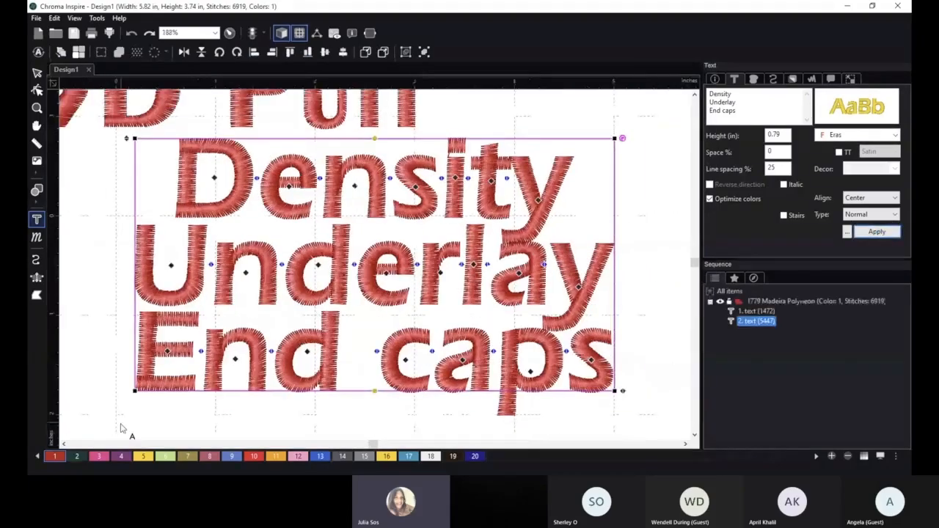
pyautogui.click(99, 455)
# Scale the three-line text down to a smaller block and position it centred below "3D Puff" with a clear gap.
pyautogui.scroll(-2, 503, 317)
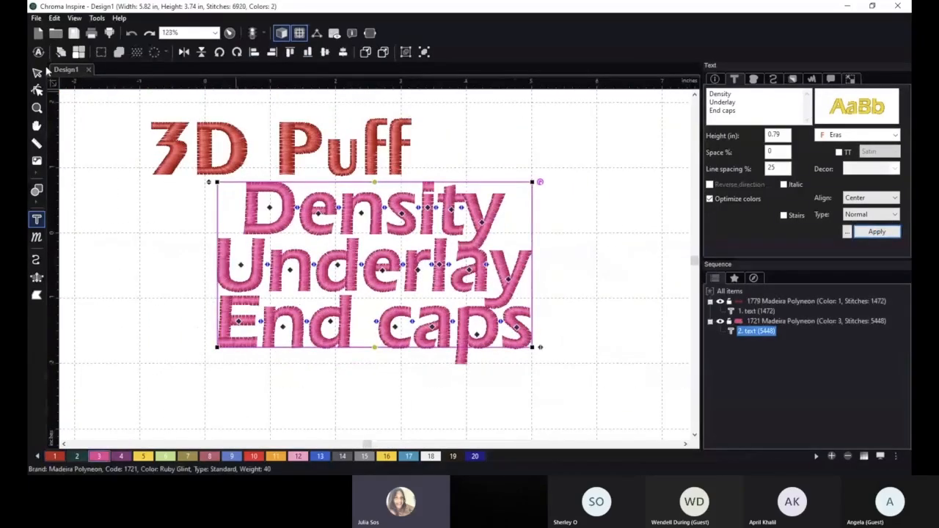
pyautogui.click(38, 72)
pyautogui.moveTo(531, 361); pyautogui.dragTo(372, 272)
pyautogui.moveTo(306, 211); pyautogui.dragTo(278, 267)
pyautogui.scroll(1, 381, 308)
pyautogui.moveTo(392, 298); pyautogui.dragTo(507, 338)
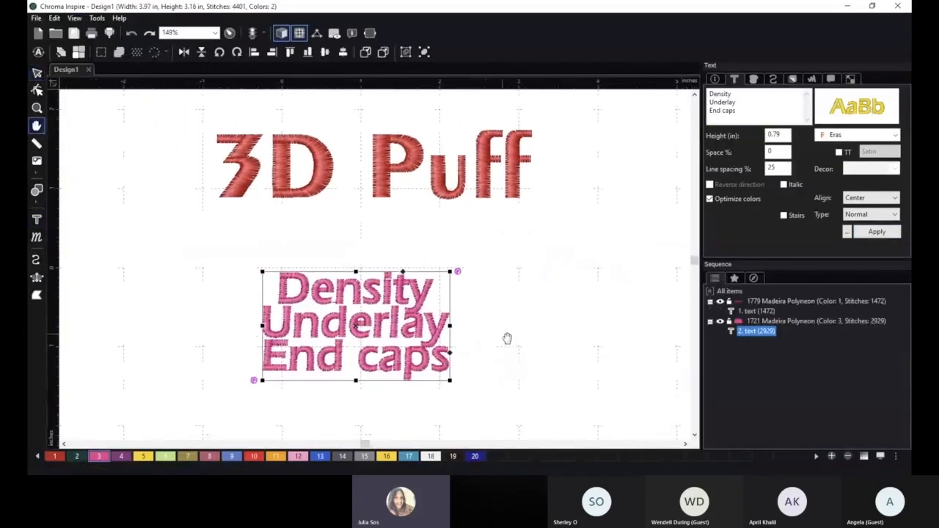
pyautogui.moveTo(453, 380); pyautogui.dragTo(422, 352)
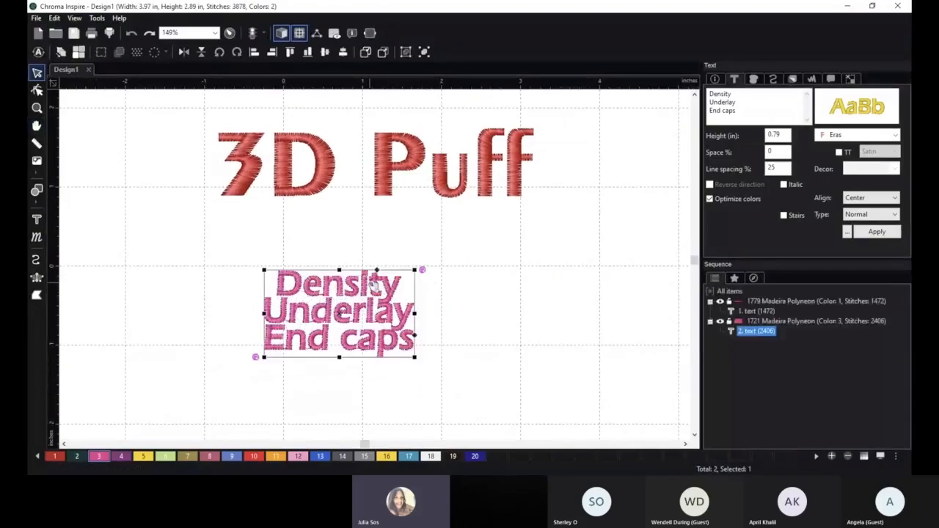
pyautogui.moveTo(345, 311); pyautogui.dragTo(382, 309)
pyautogui.click(536, 323)
pyautogui.scroll(1, 536, 324)
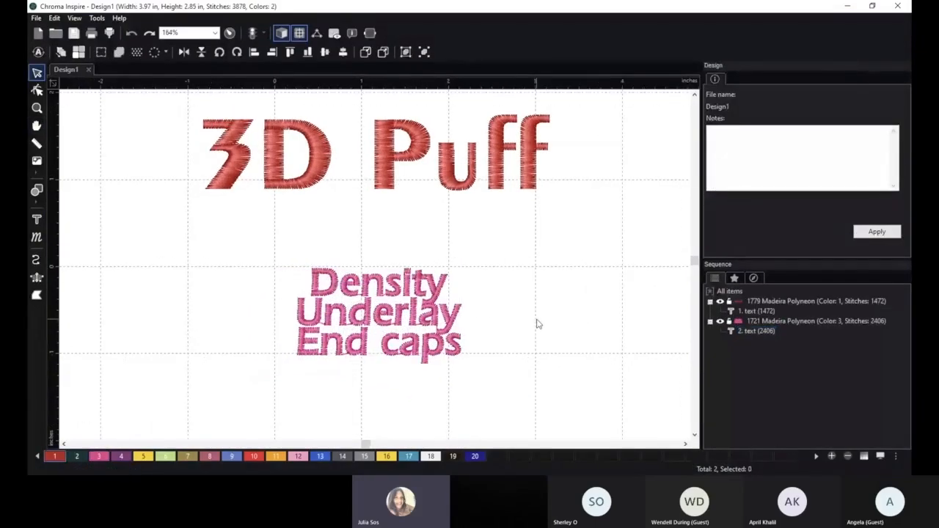
pyautogui.moveTo(539, 280); pyautogui.dragTo(535, 320)
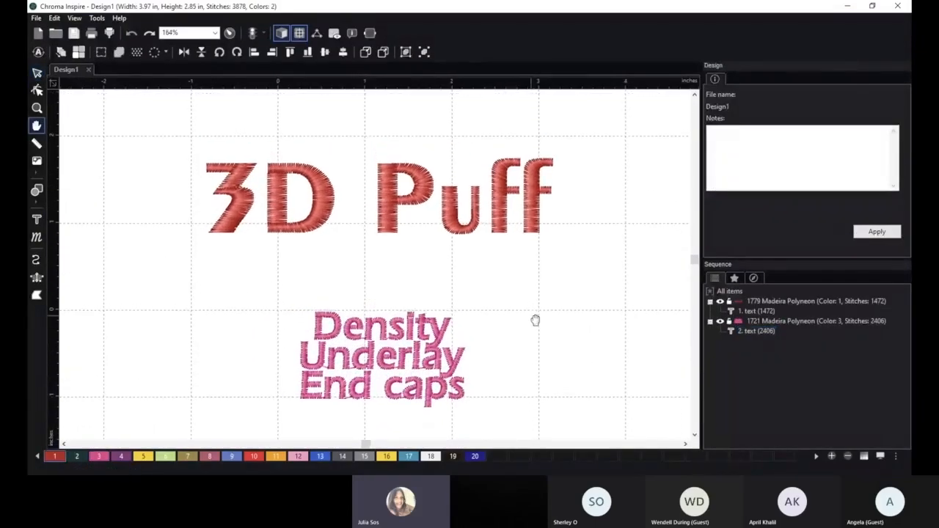
# Set the satin fill density of the "3D Puff" text to 0.20 mm.
pyautogui.click(332, 205)
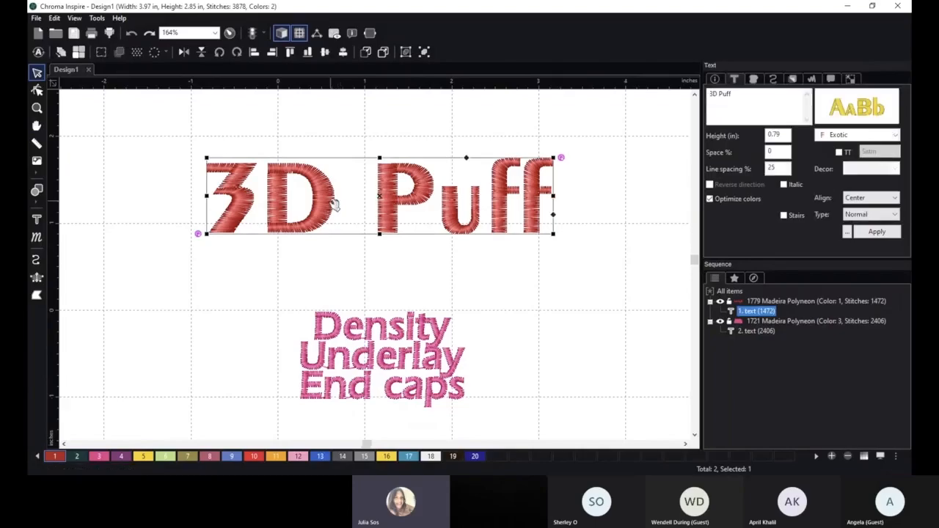
pyautogui.scroll(1, 352, 264)
pyautogui.press('space')
pyautogui.moveTo(341, 251); pyautogui.dragTo(338, 293)
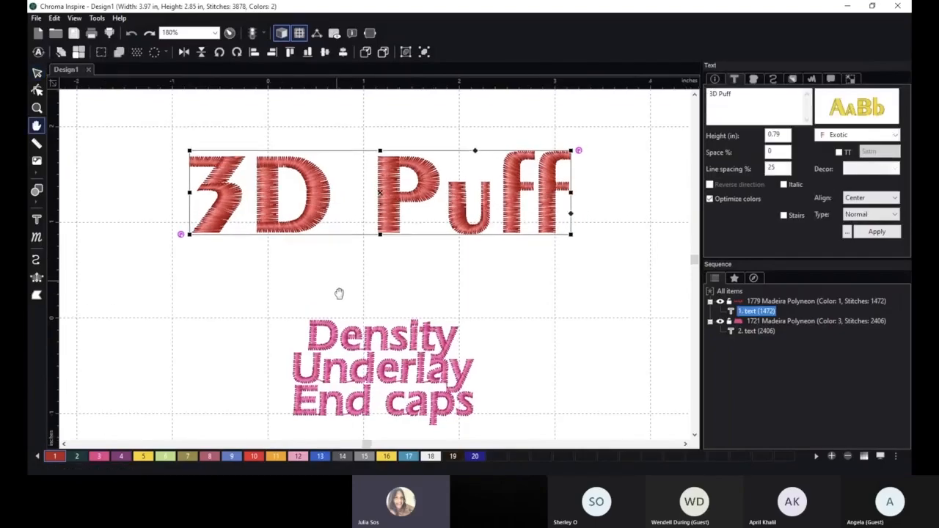
pyautogui.scroll(3, 339, 294)
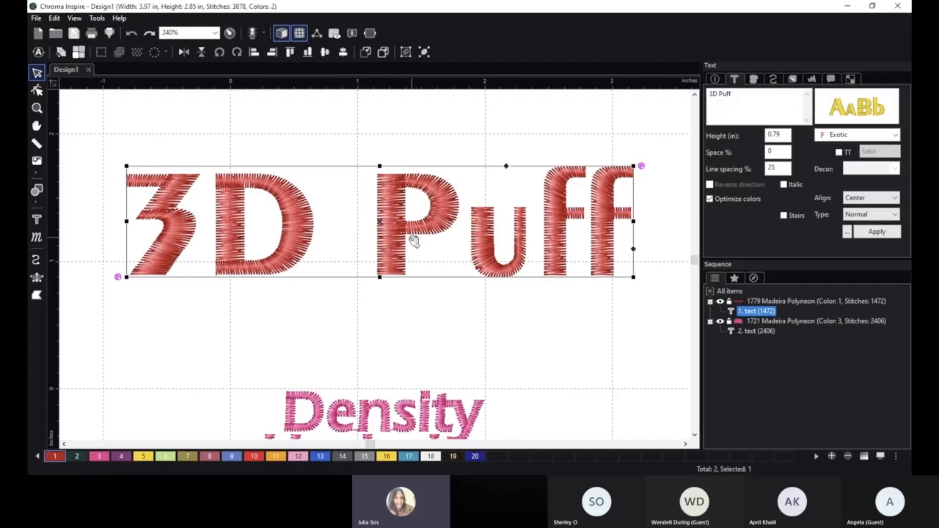
pyautogui.scroll(1, 376, 244)
pyautogui.scroll(2, 372, 244)
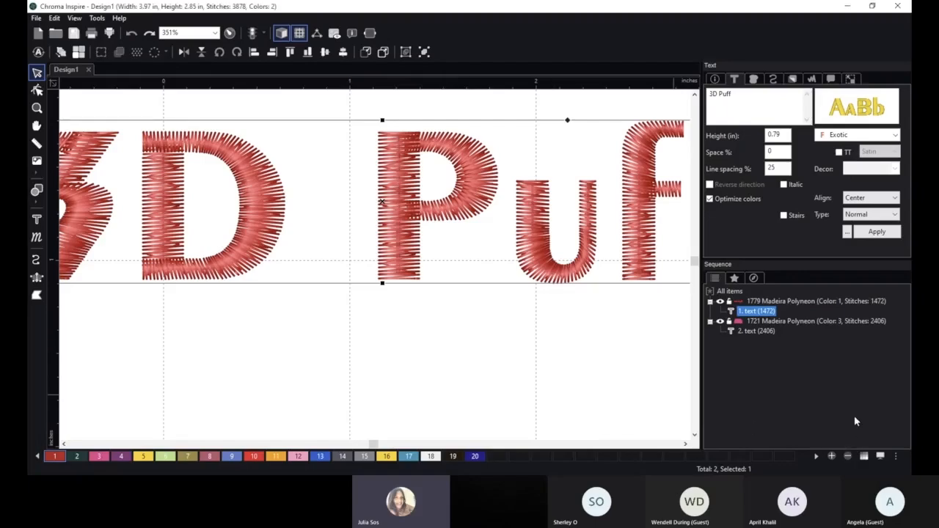
pyautogui.click(779, 63)
pyautogui.click(754, 79)
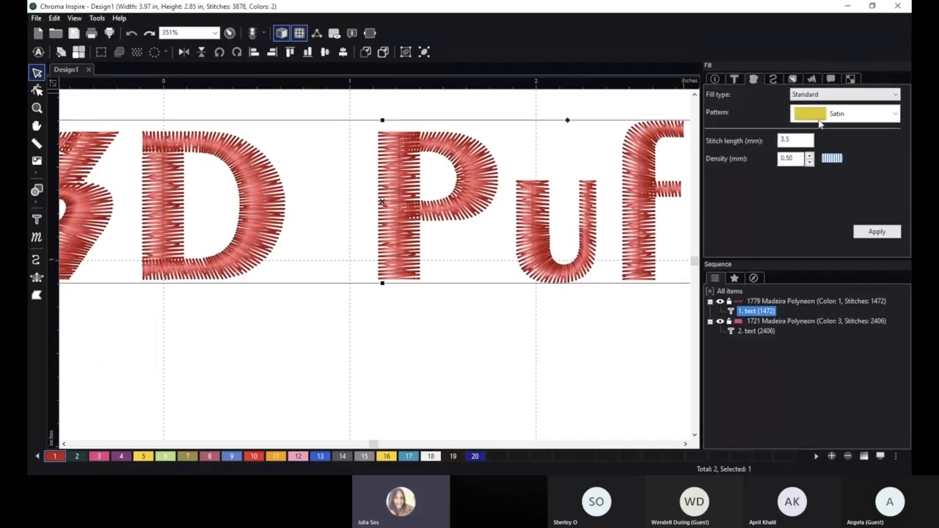
pyautogui.click(810, 161)
pyautogui.click(810, 162)
pyautogui.click(810, 163)
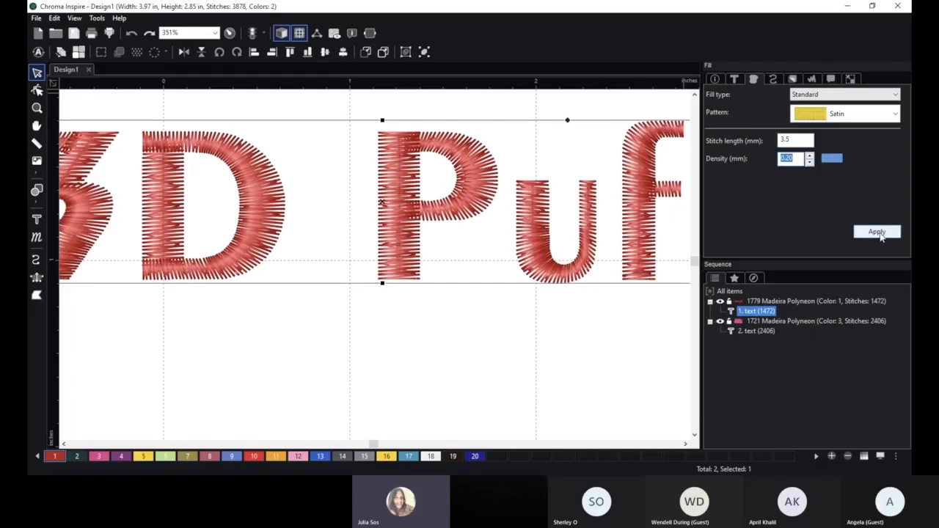
pyautogui.click(879, 233)
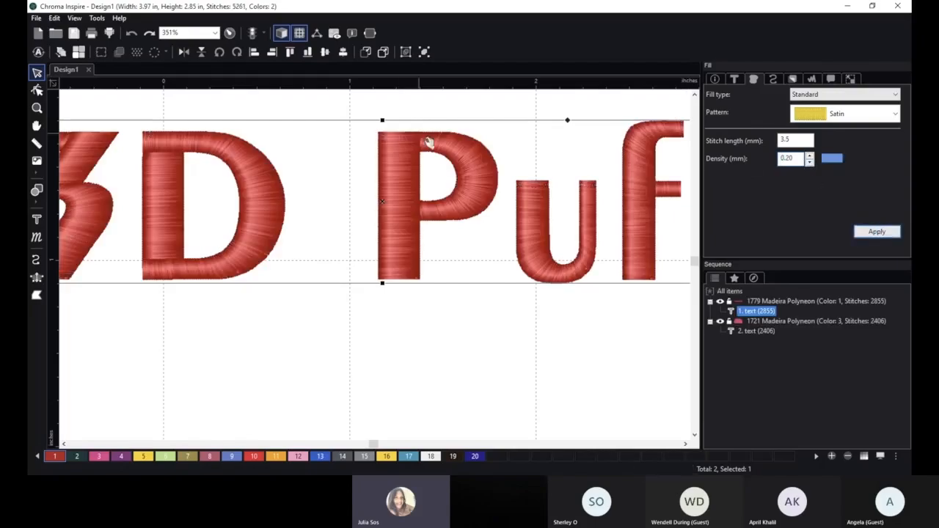
# Examine the satin stitch coverage and the open column end of the letter P up close.
pyautogui.scroll(5, 423, 264)
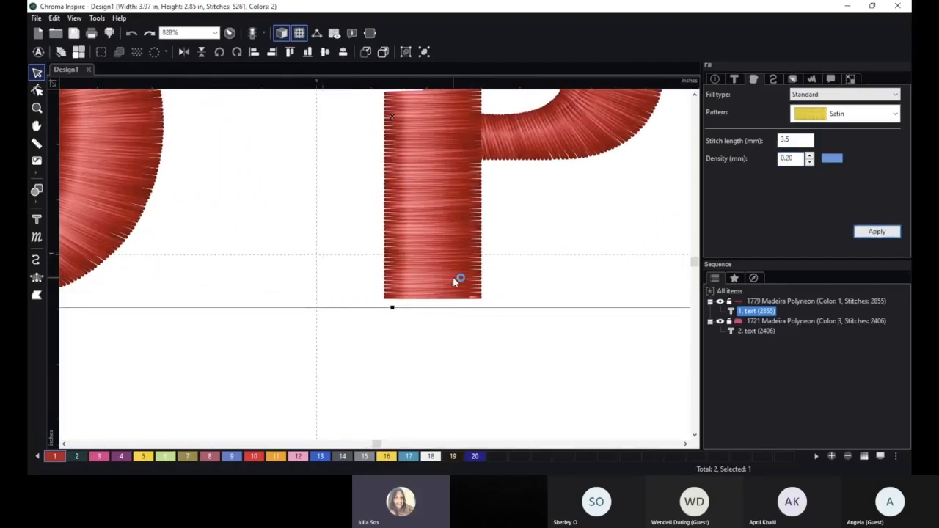
pyautogui.scroll(-1, 455, 278)
pyautogui.scroll(-6, 452, 277)
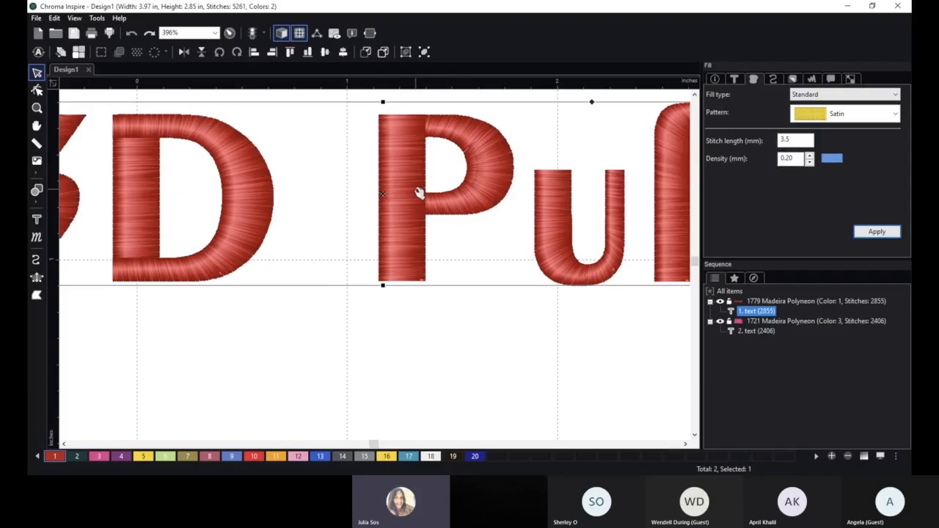
# Change the lower text's first two lines to "Density .2" and "Underlay Center Line", and recenter the block below "3D Puff".
pyautogui.scroll(-1, 419, 188)
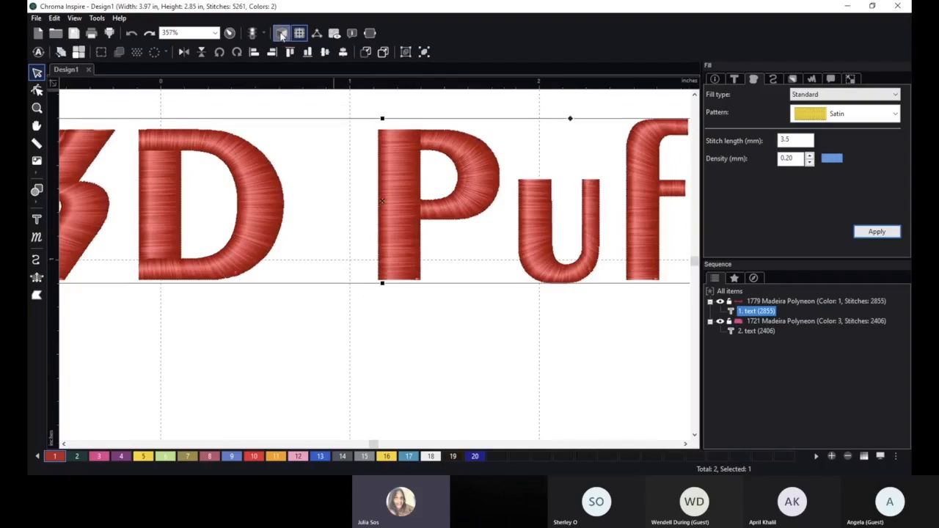
pyautogui.scroll(-5, 308, 224)
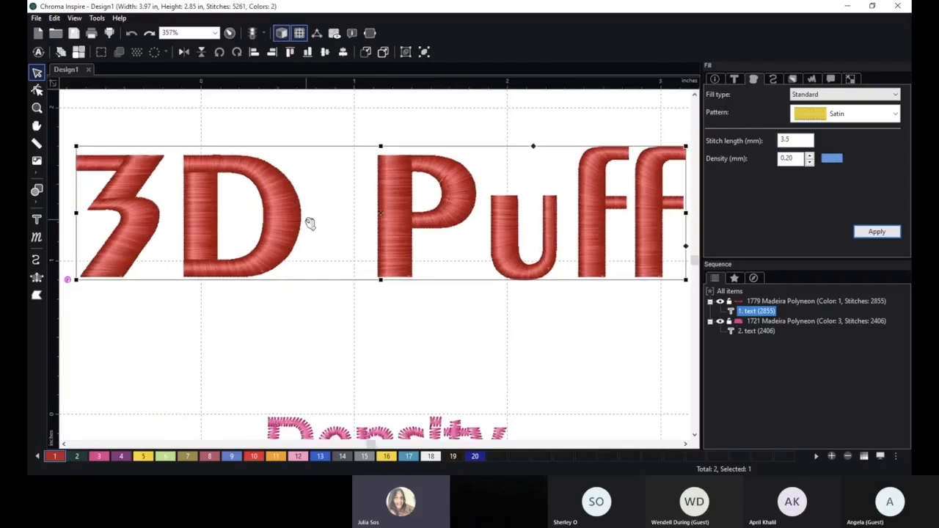
pyautogui.click(461, 387)
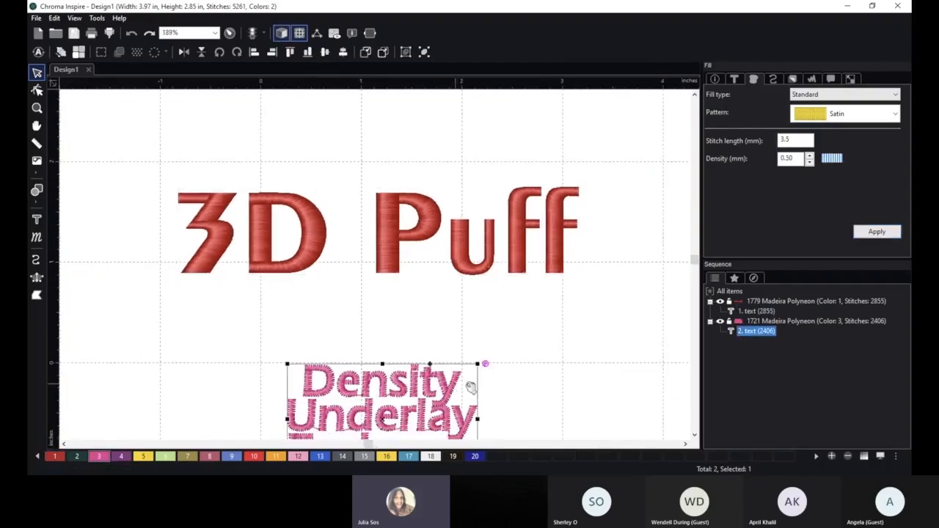
pyautogui.click(733, 79)
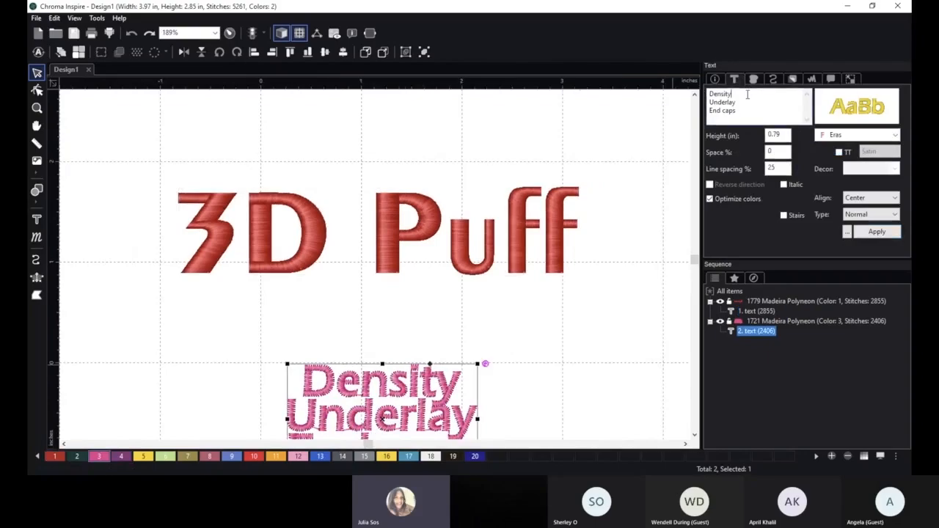
pyautogui.click(748, 94)
pyautogui.write('.2')
pyautogui.click(760, 103)
pyautogui.write('Center Line')
pyautogui.click(877, 231)
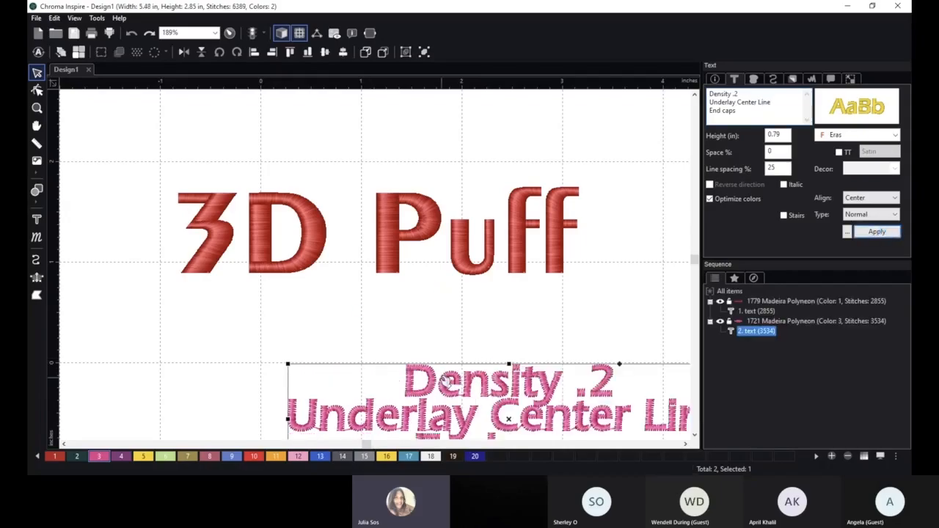
pyautogui.scroll(-3, 446, 380)
pyautogui.moveTo(446, 380); pyautogui.dragTo(365, 383)
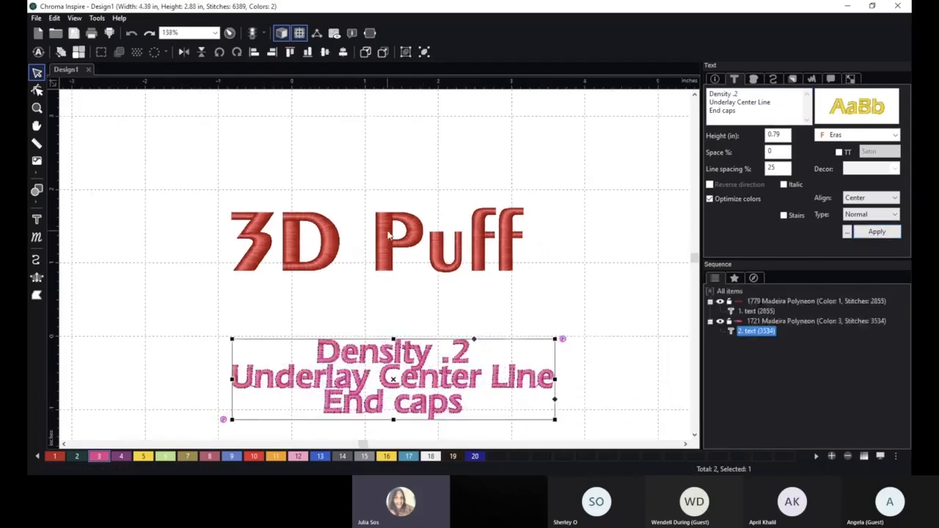
# Select the "3D Puff" text and turn off the 3D preview to examine the underlay stitches in the letter P.
pyautogui.scroll(3, 389, 234)
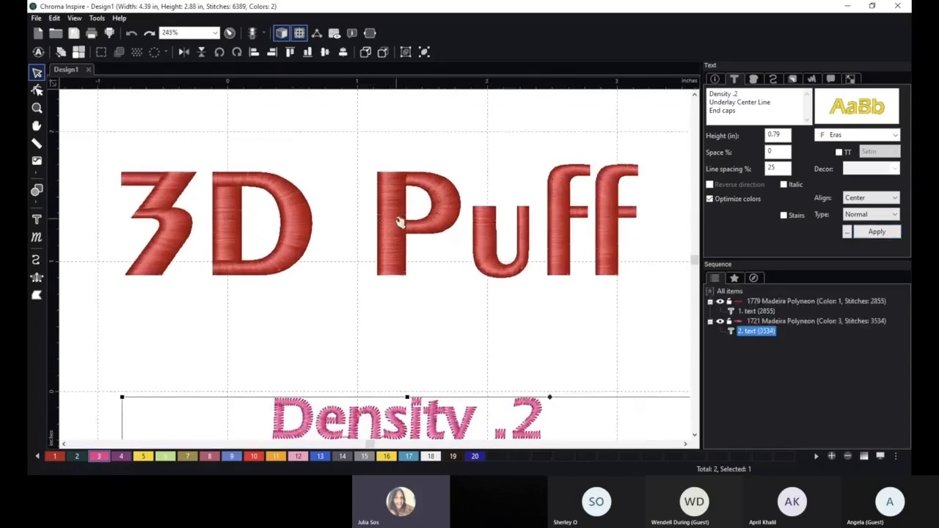
pyautogui.click(398, 225)
pyautogui.scroll(1, 367, 270)
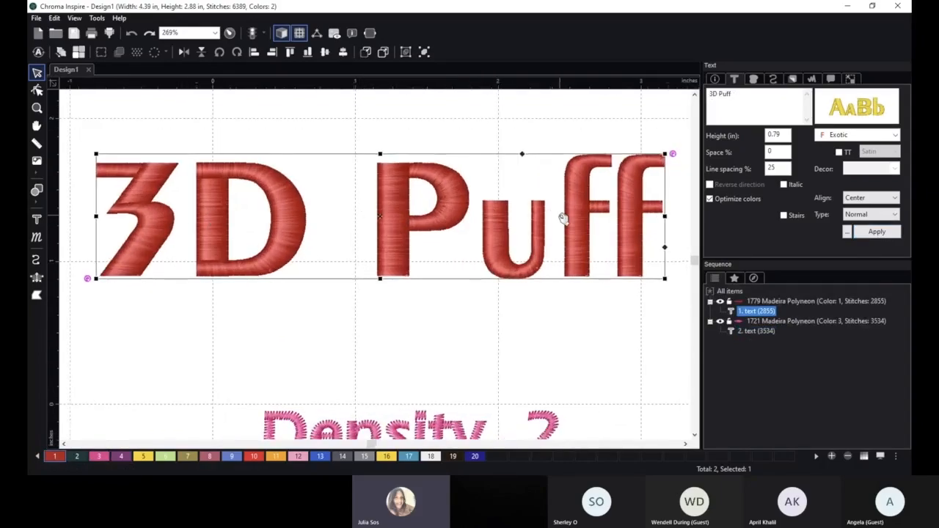
pyautogui.scroll(1, 563, 218)
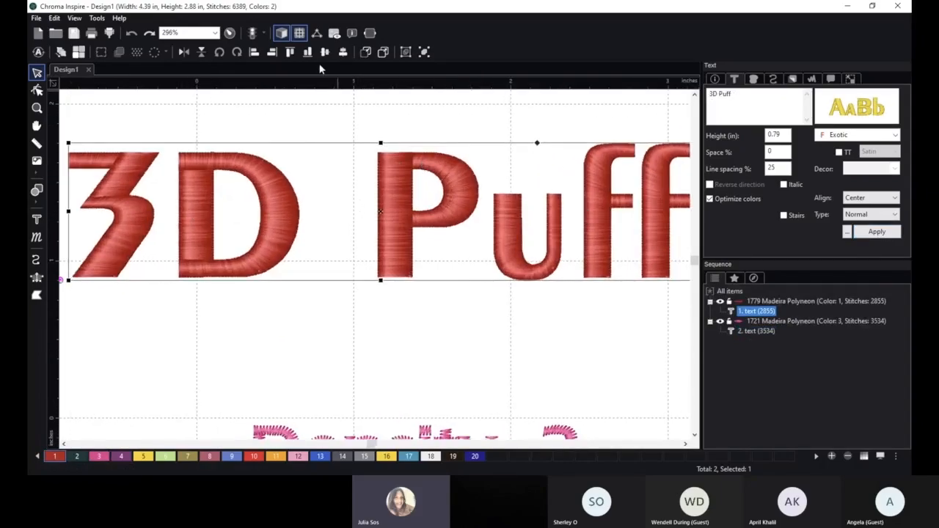
pyautogui.click(281, 33)
pyautogui.scroll(1, 444, 200)
pyautogui.scroll(5, 444, 200)
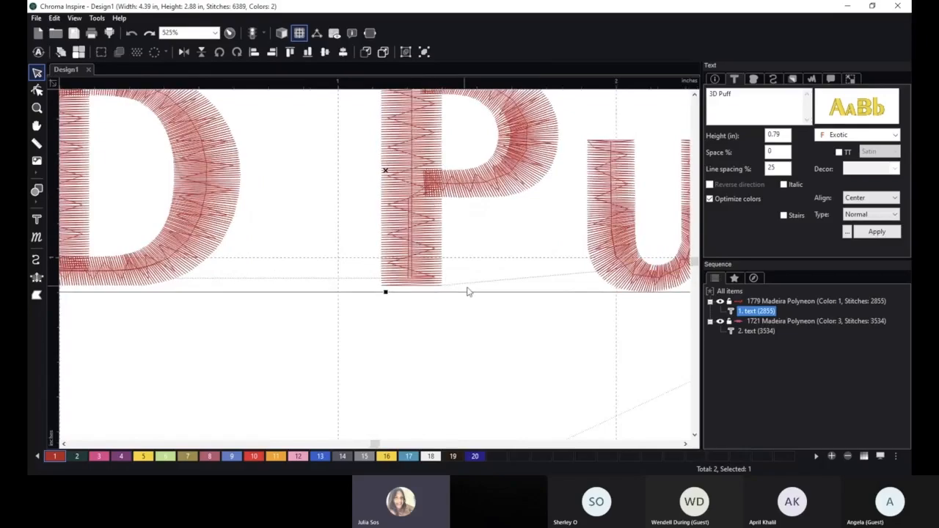
pyautogui.press('space')
pyautogui.moveTo(476, 263); pyautogui.dragTo(468, 349)
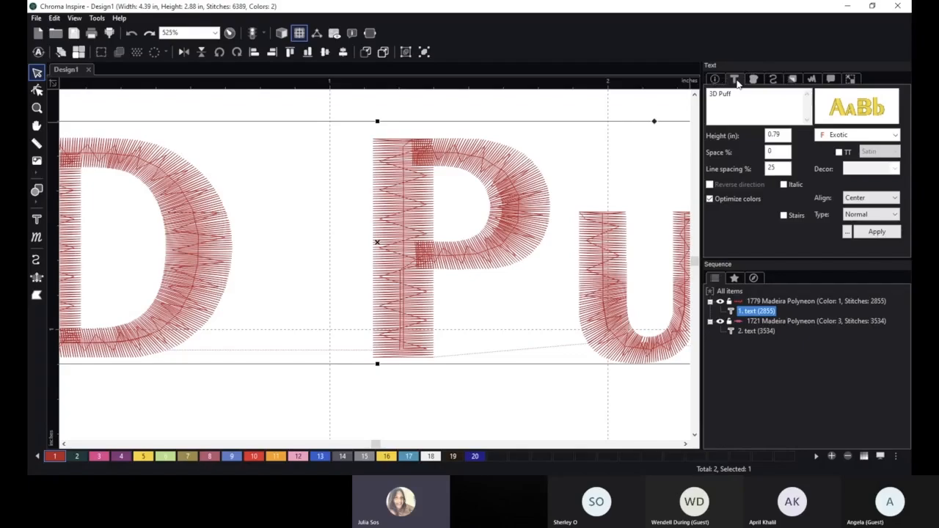
# Replace the Parallel underlay of the "3D Puff" text with a Center Line underlay.
pyautogui.click(793, 80)
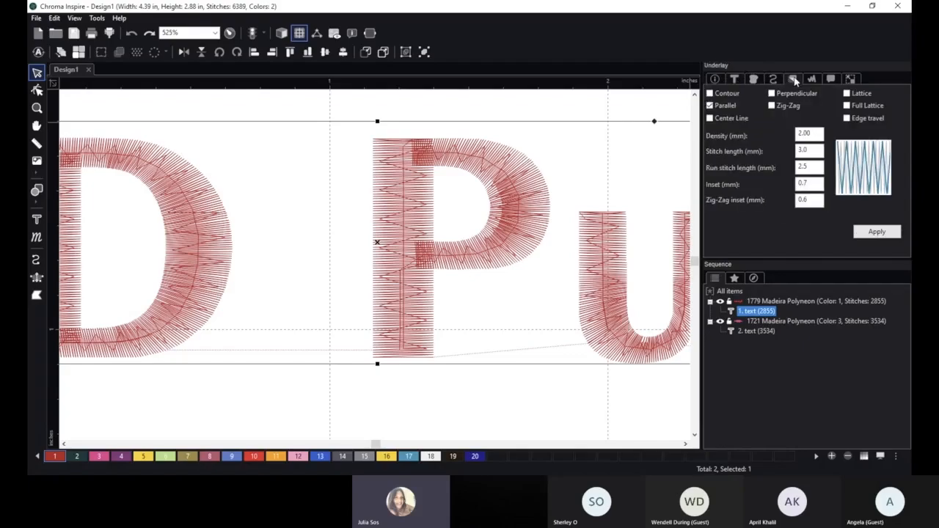
pyautogui.click(710, 107)
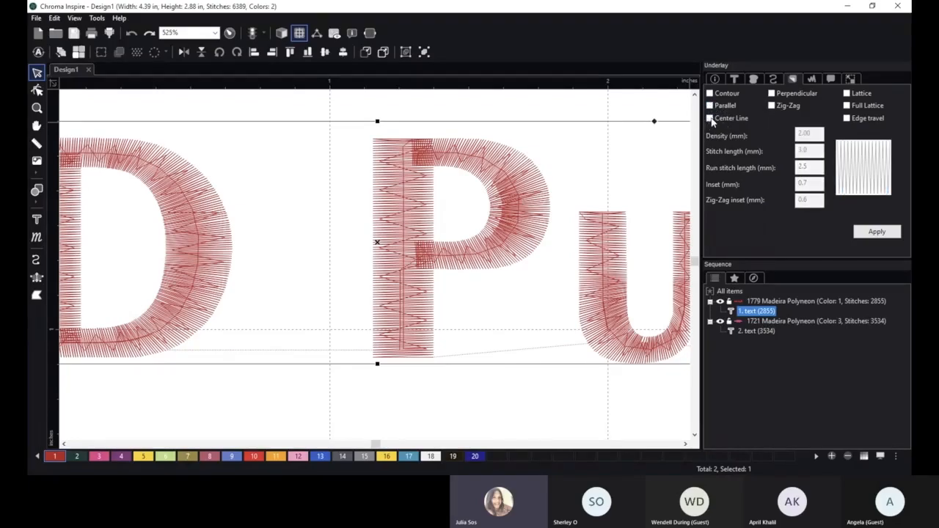
pyautogui.click(710, 119)
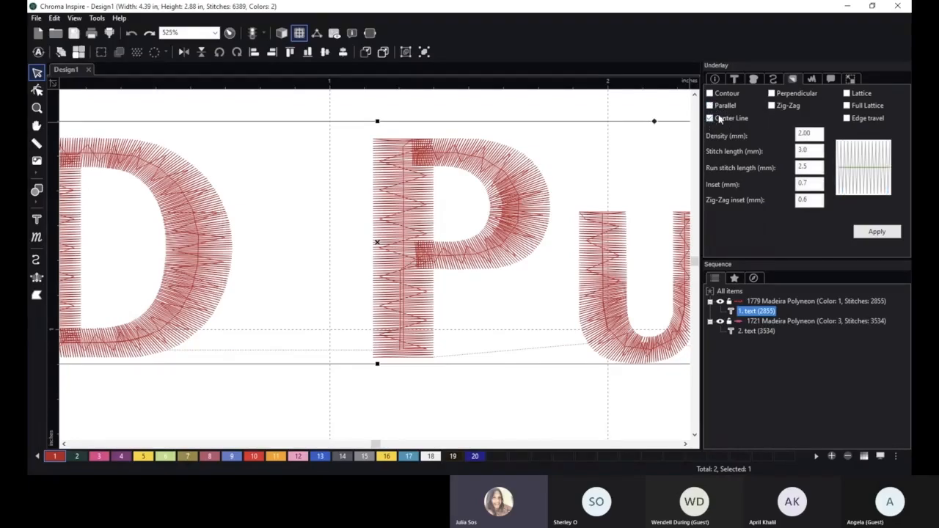
pyautogui.click(884, 236)
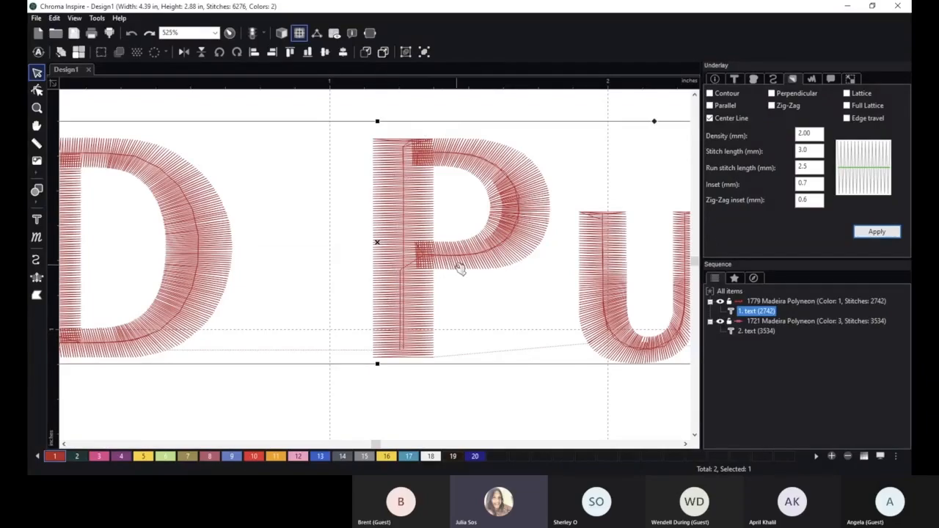
# Set the underlay stitch length and run stitch length of the "3D Puff" text to 5 mm.
pyautogui.scroll(-2, 460, 269)
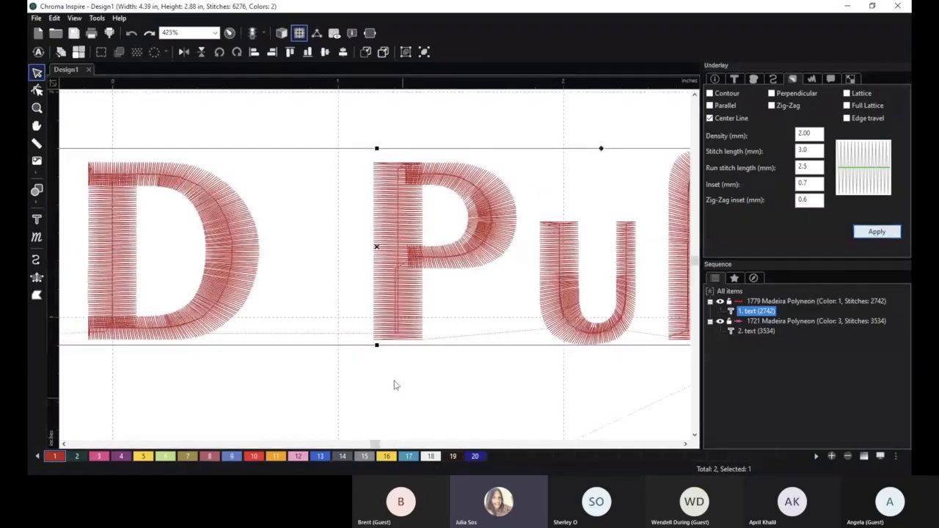
pyautogui.click(392, 382)
pyautogui.press('space')
pyautogui.moveTo(389, 371); pyautogui.dragTo(485, 377)
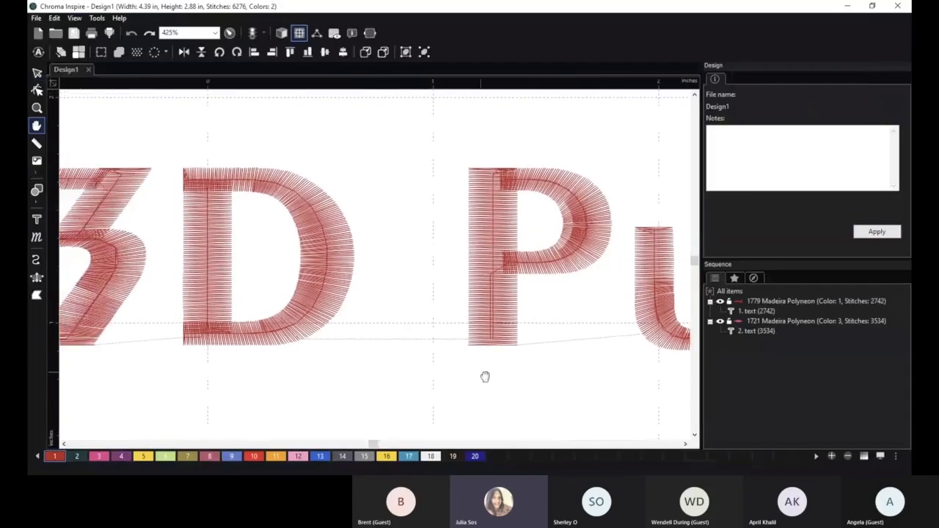
pyautogui.click(503, 257)
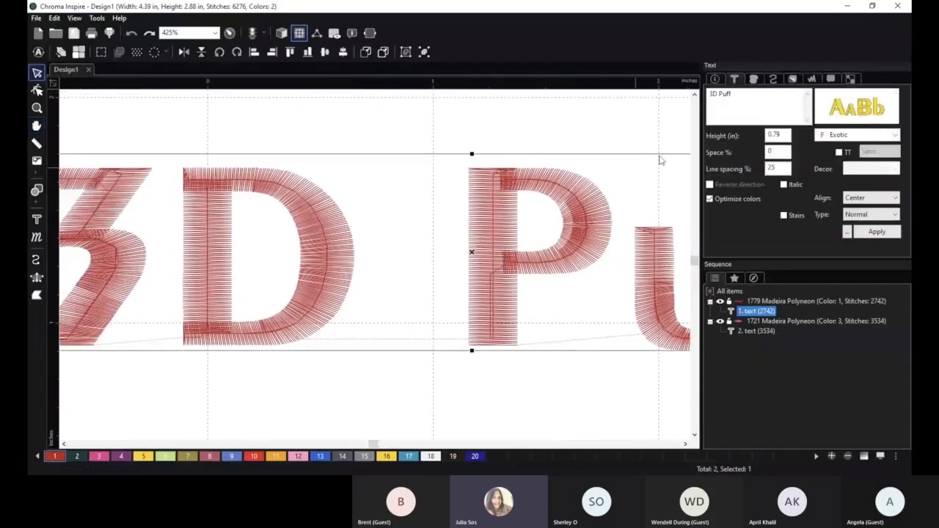
pyautogui.click(793, 79)
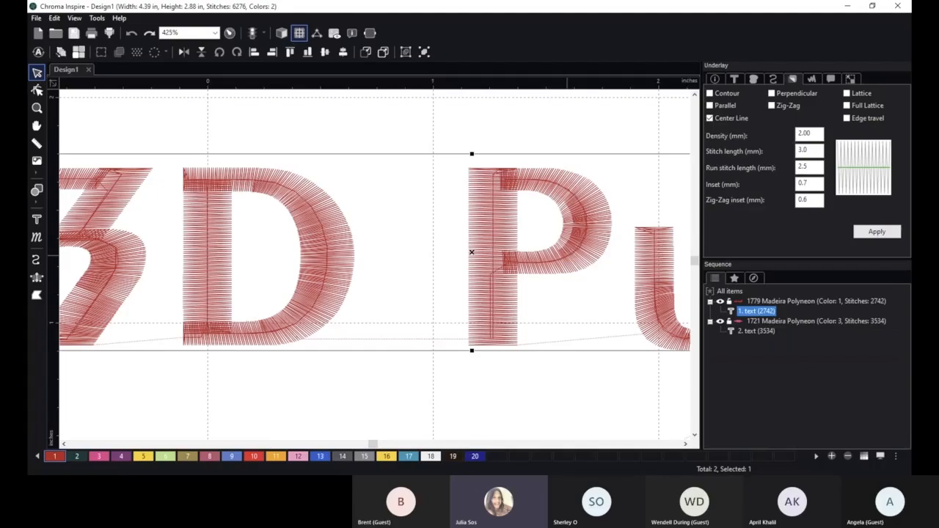
pyautogui.scroll(2, 562, 264)
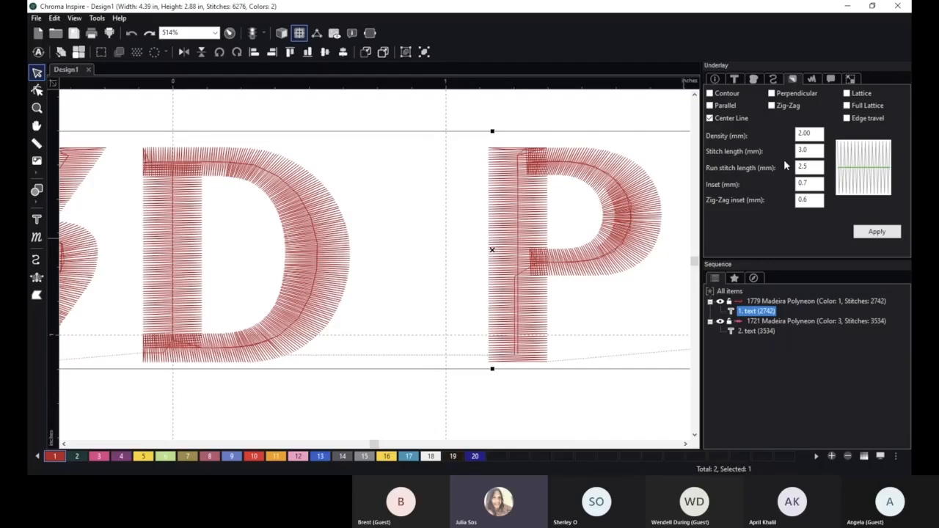
pyautogui.moveTo(812, 151); pyautogui.dragTo(772, 150)
pyautogui.write('5')
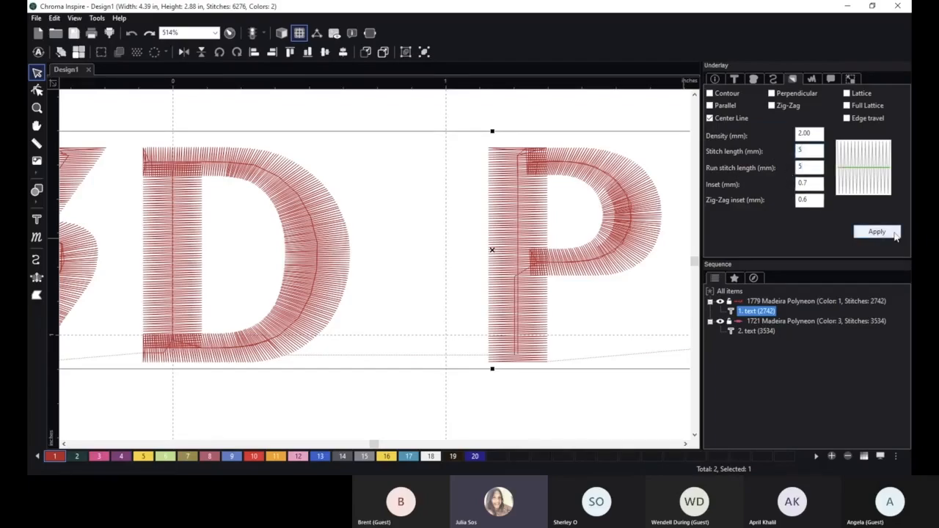
pyautogui.click(880, 233)
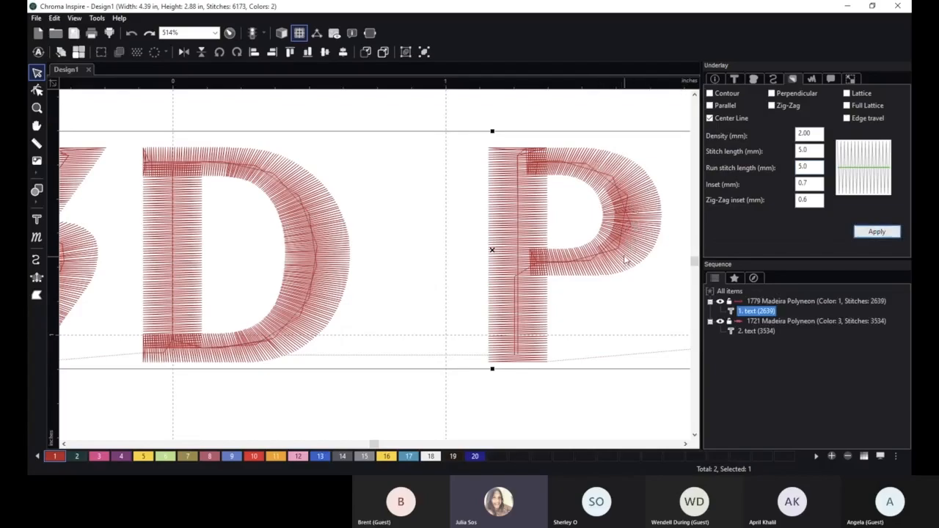
# Show the stitch points temporarily to examine the Center Line underlay in the letters D and P, and review the fill settings.
pyautogui.click(316, 33)
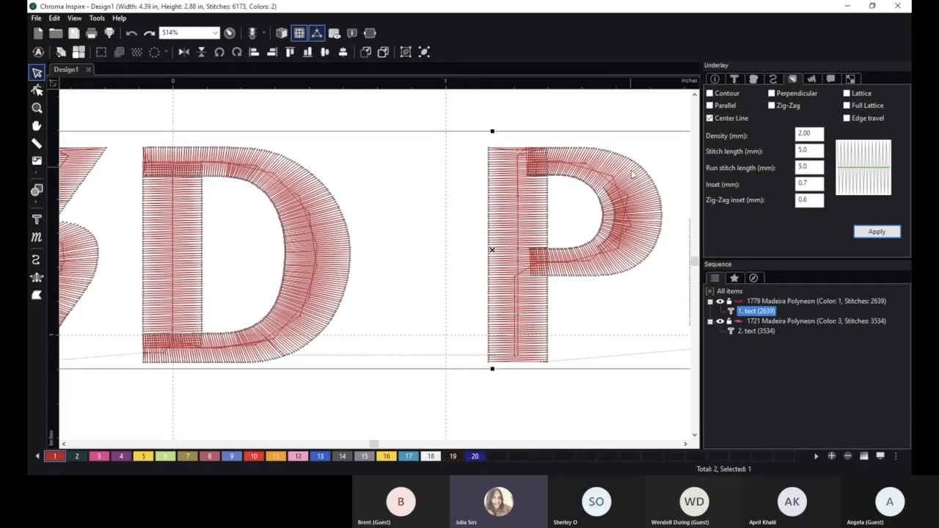
pyautogui.scroll(2, 463, 224)
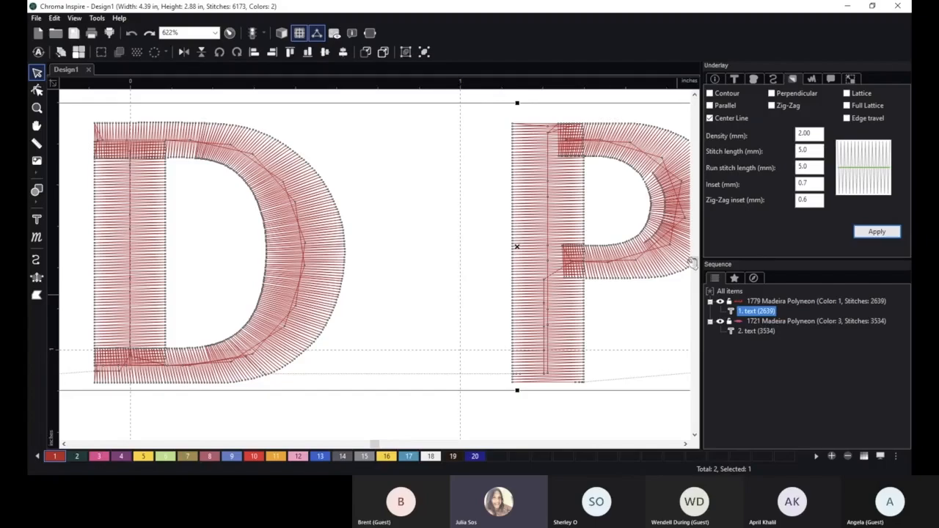
pyautogui.scroll(-1, 613, 286)
pyautogui.scroll(-1, 613, 286)
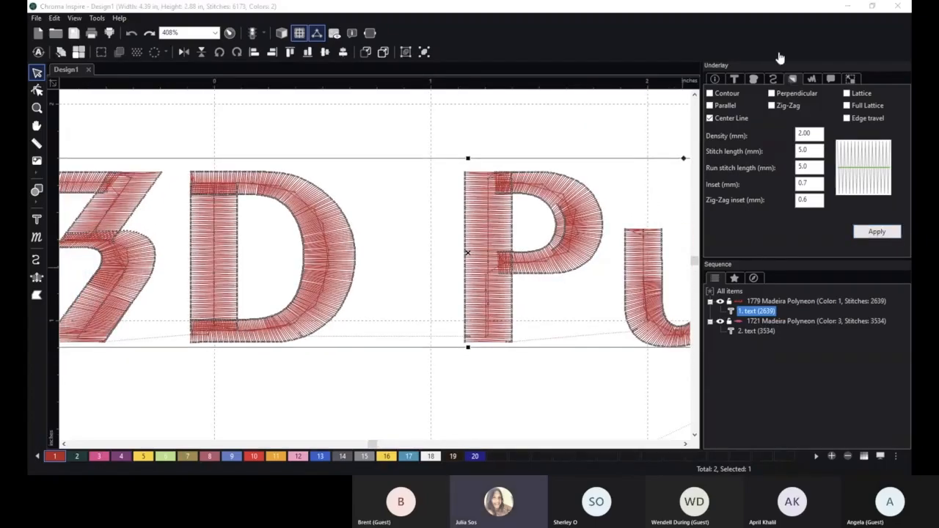
pyautogui.scroll(-1, 540, 189)
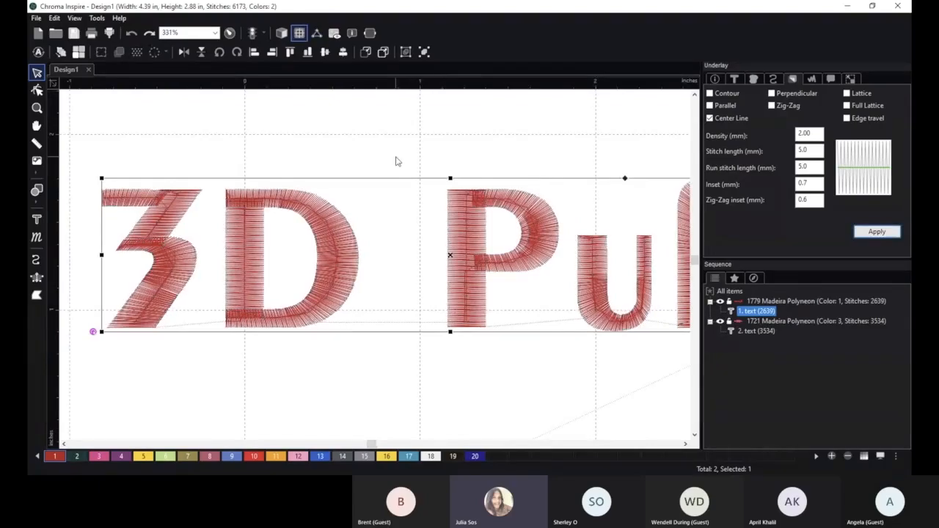
pyautogui.scroll(-1, 397, 160)
pyautogui.click(754, 79)
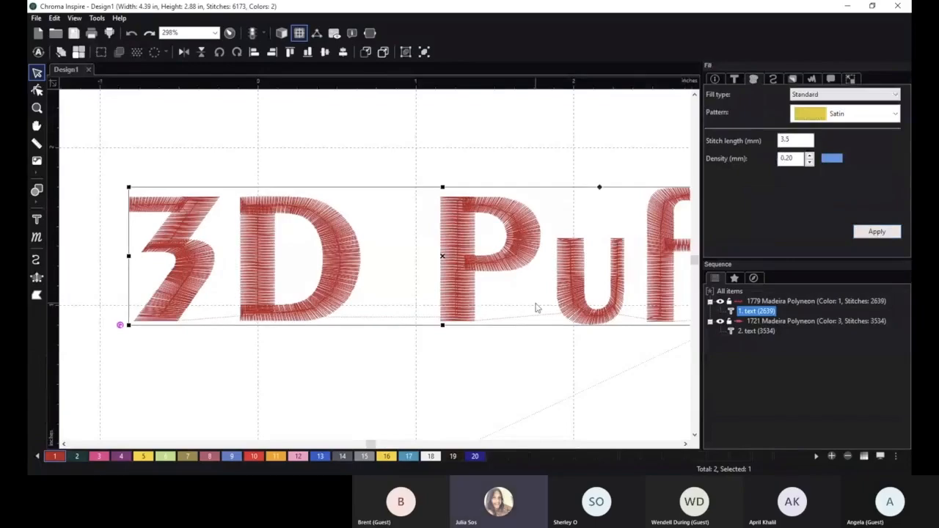
pyautogui.scroll(-1, 538, 307)
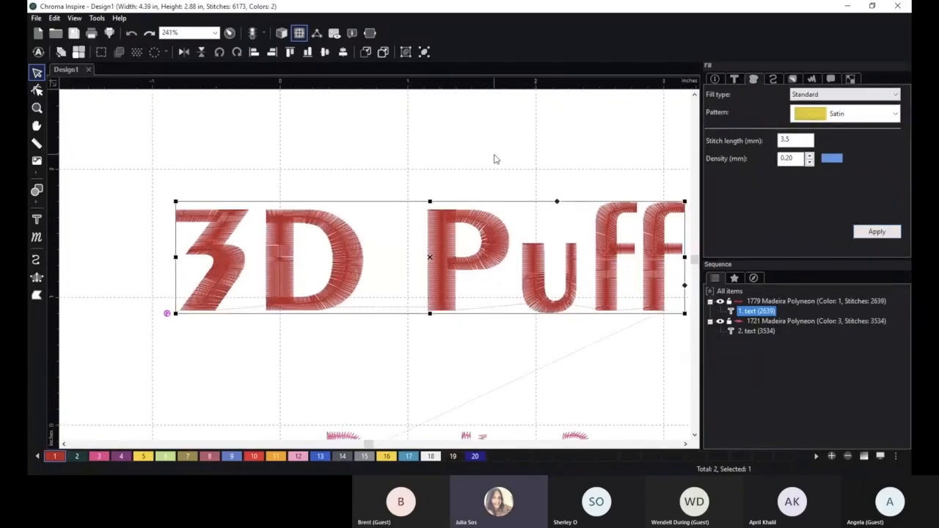
# Turn the 3D preview back on, deselect the text and look over both text blocks together.
pyautogui.click(281, 32)
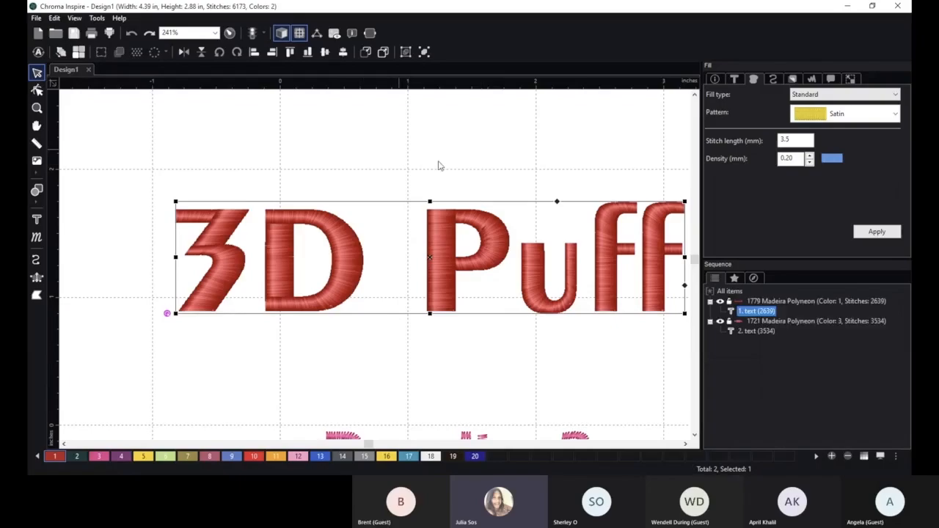
pyautogui.click(528, 175)
pyautogui.press('space')
pyautogui.moveTo(493, 151); pyautogui.dragTo(476, 121)
pyautogui.scroll(-1, 431, 391)
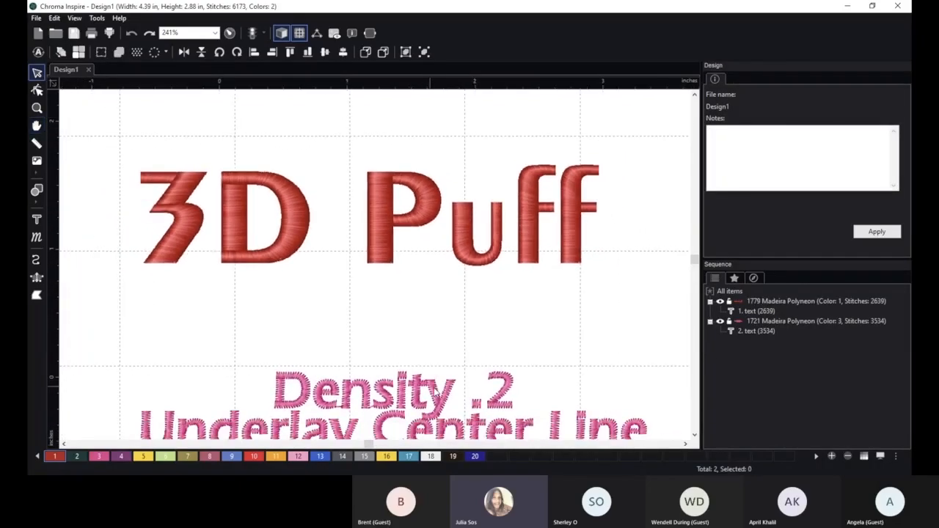
pyautogui.scroll(-2, 412, 415)
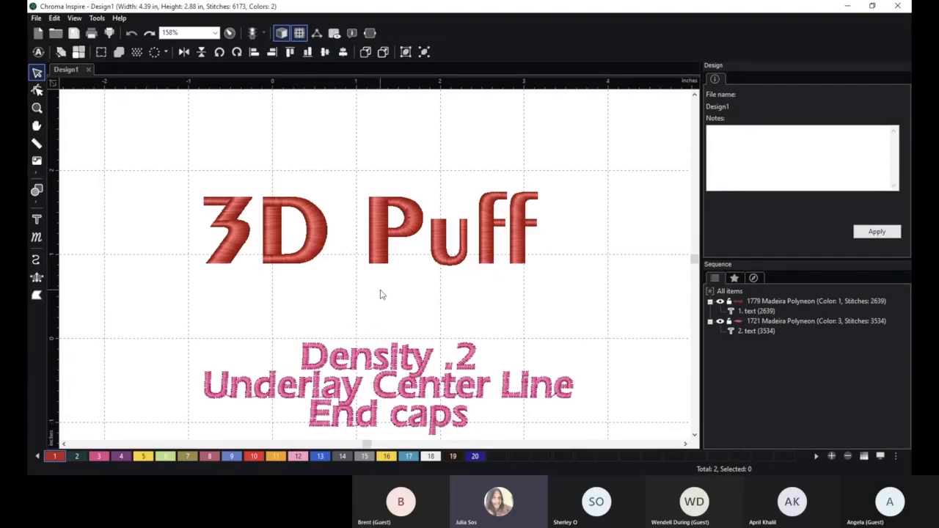
# Inspect the letter P up close with its stitch points displayed over the 3D preview.
pyautogui.scroll(5, 380, 294)
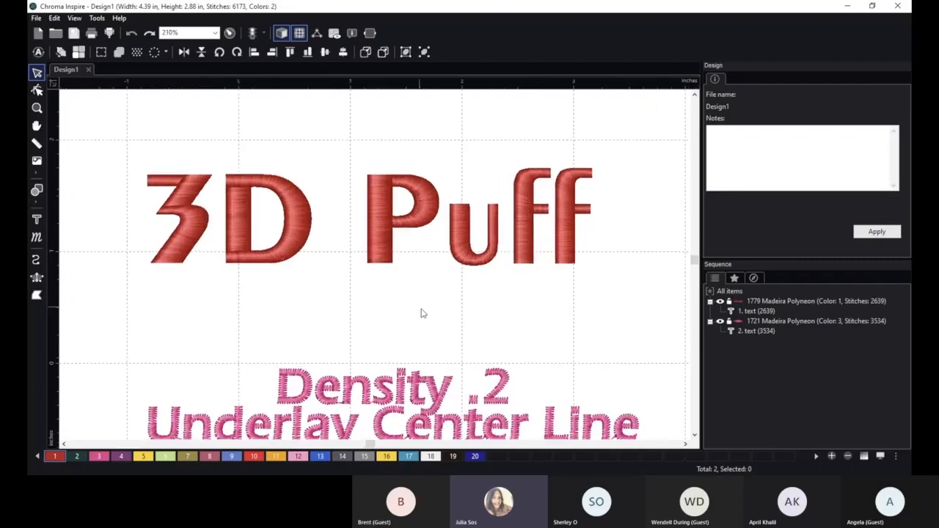
pyautogui.scroll(3, 446, 328)
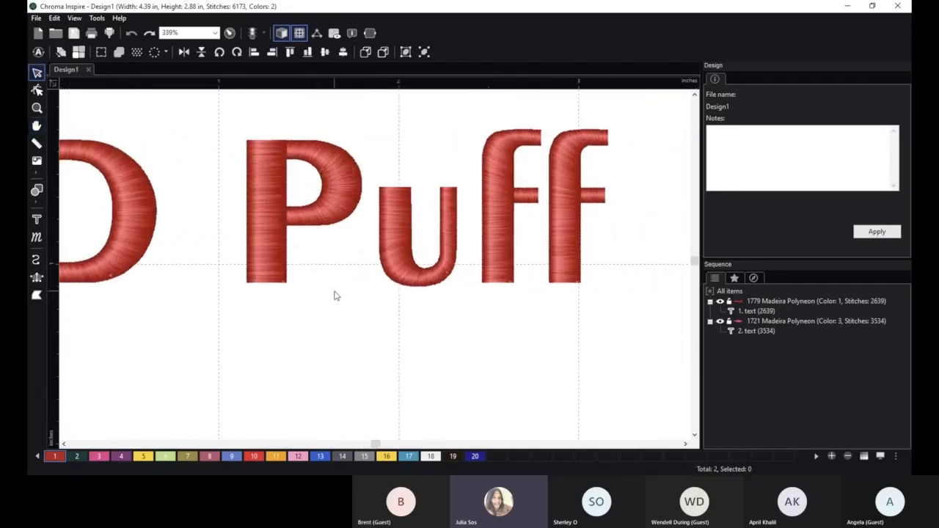
pyautogui.press('space')
pyautogui.moveTo(335, 280); pyautogui.dragTo(481, 322)
pyautogui.scroll(2, 501, 355)
pyautogui.press('space')
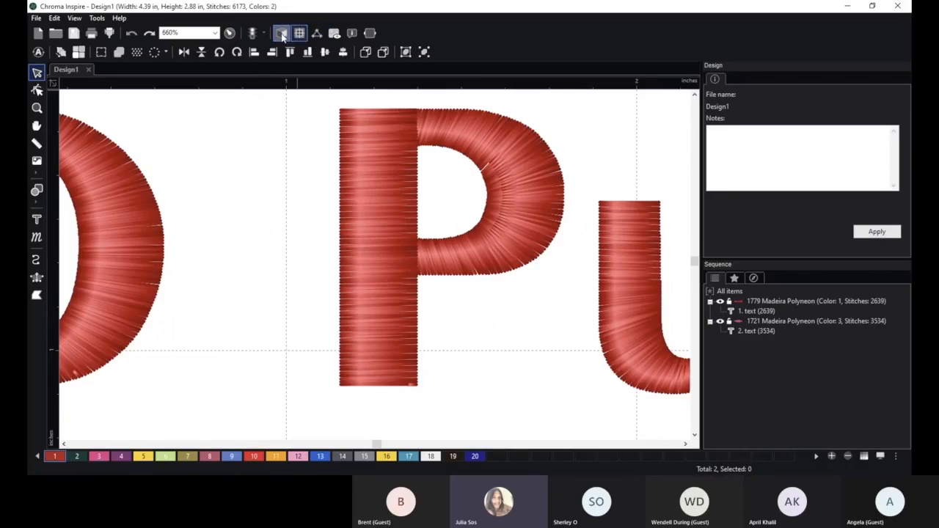
pyautogui.click(317, 36)
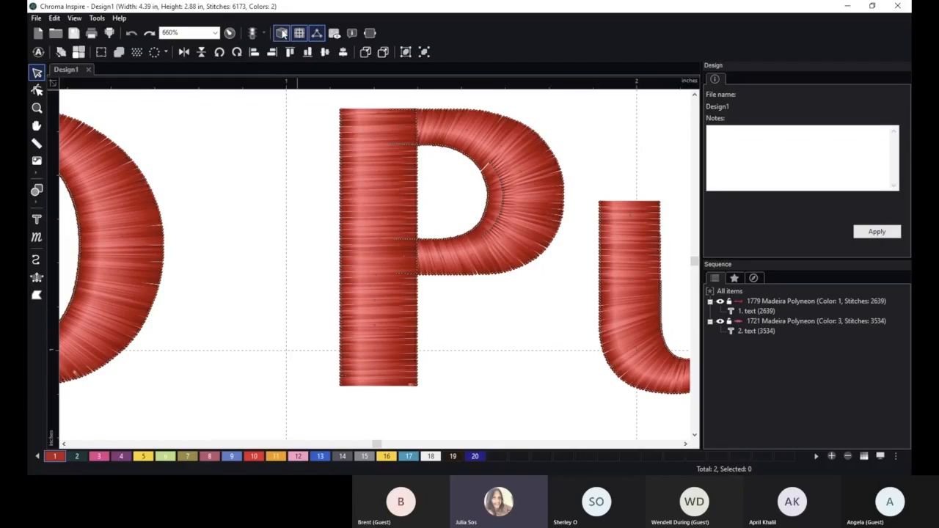
# Turn off the 3D preview and examine the lower end of the P's stem with its stitch points displayed.
pyautogui.click(283, 33)
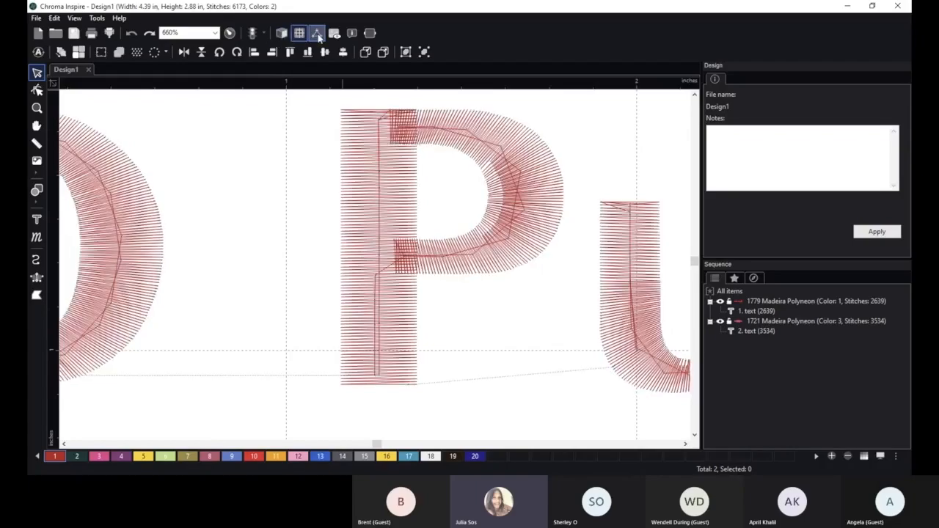
pyautogui.click(318, 37)
pyautogui.click(318, 37)
pyautogui.click(318, 36)
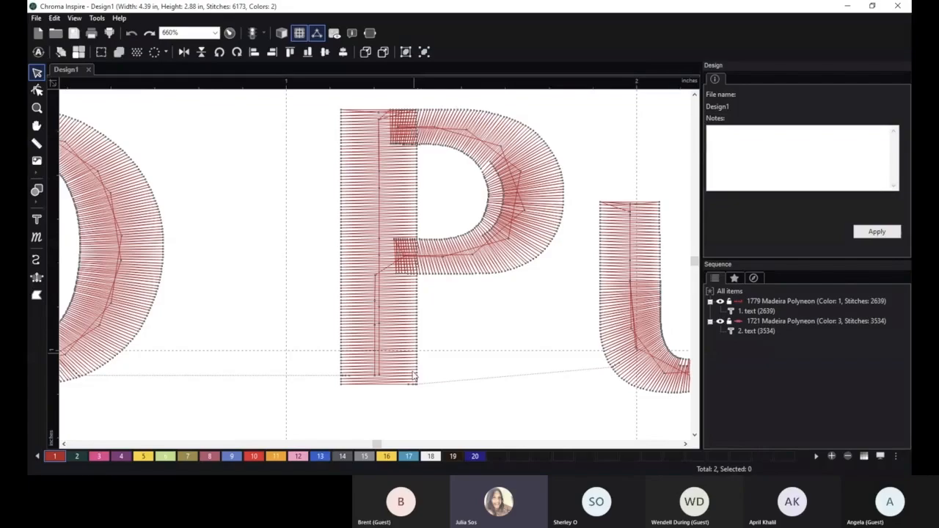
pyautogui.press('space')
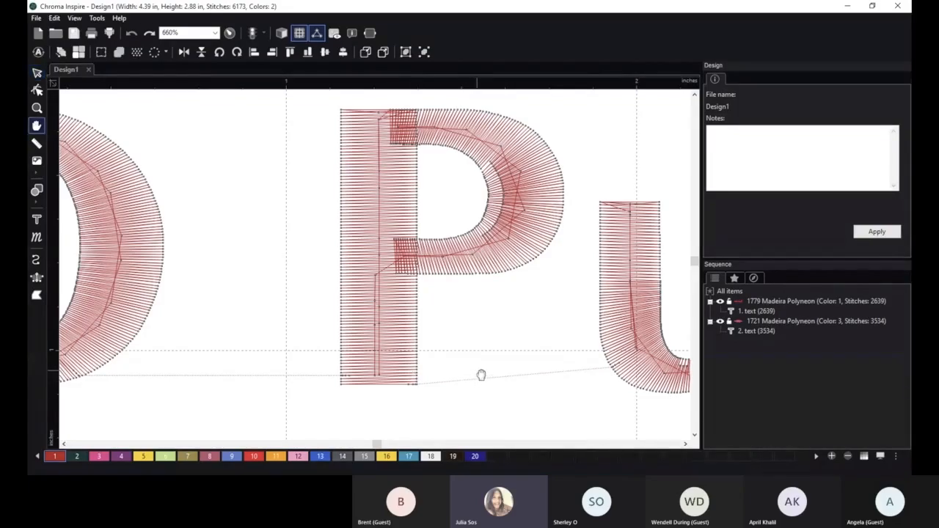
pyautogui.moveTo(480, 350); pyautogui.dragTo(479, 323)
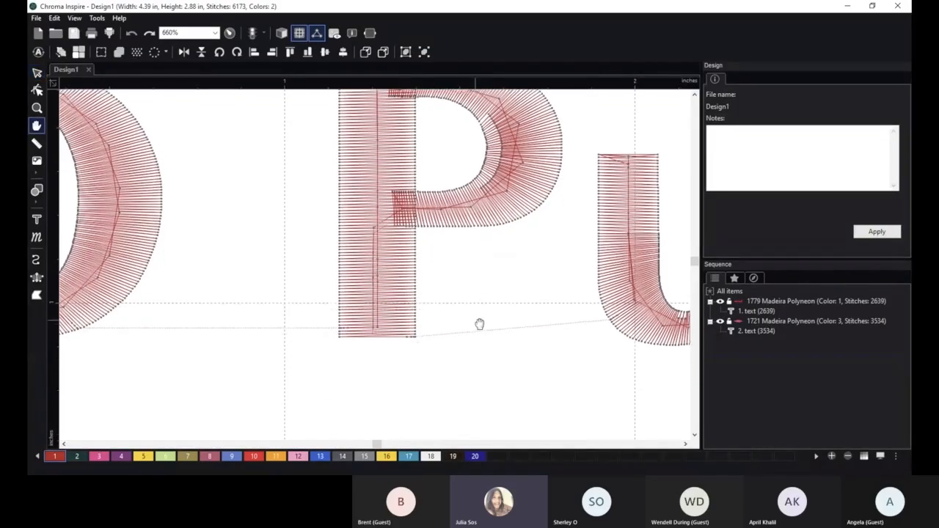
pyautogui.scroll(2, 367, 323)
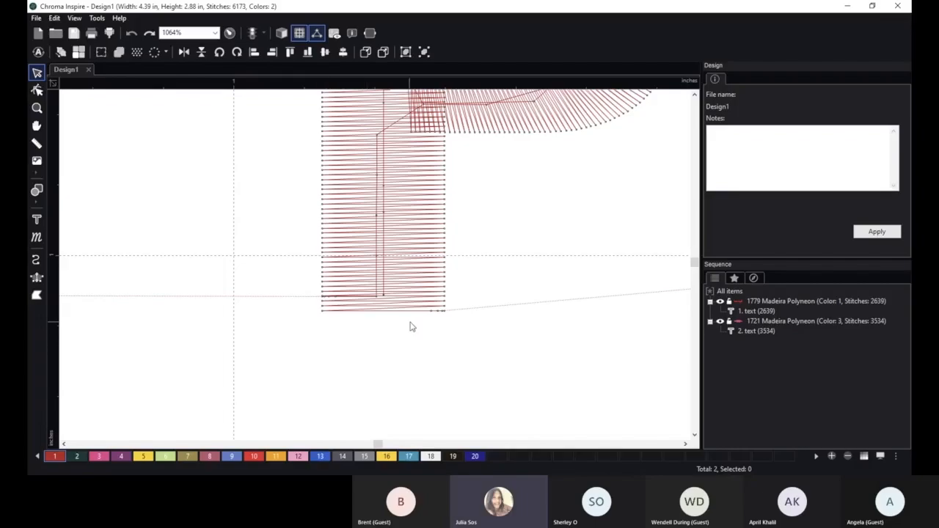
pyautogui.scroll(-1, 402, 287)
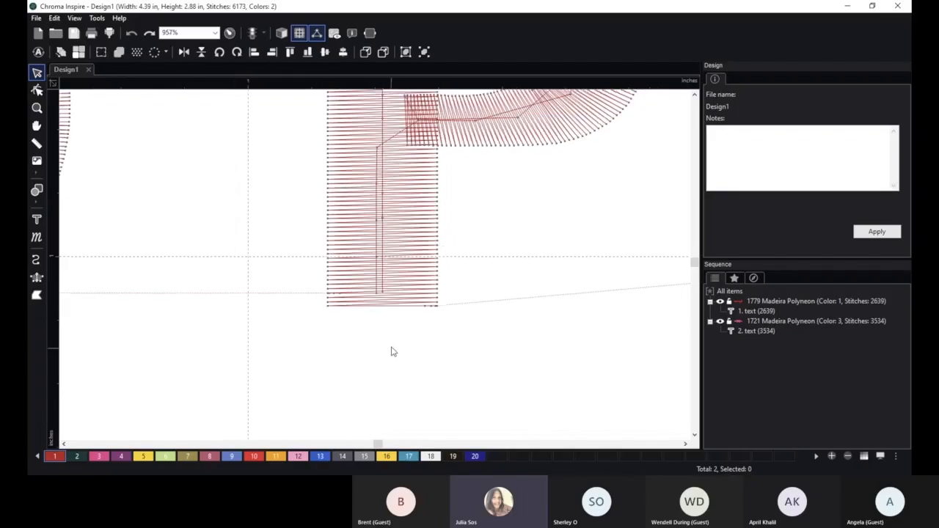
pyautogui.click(867, 415)
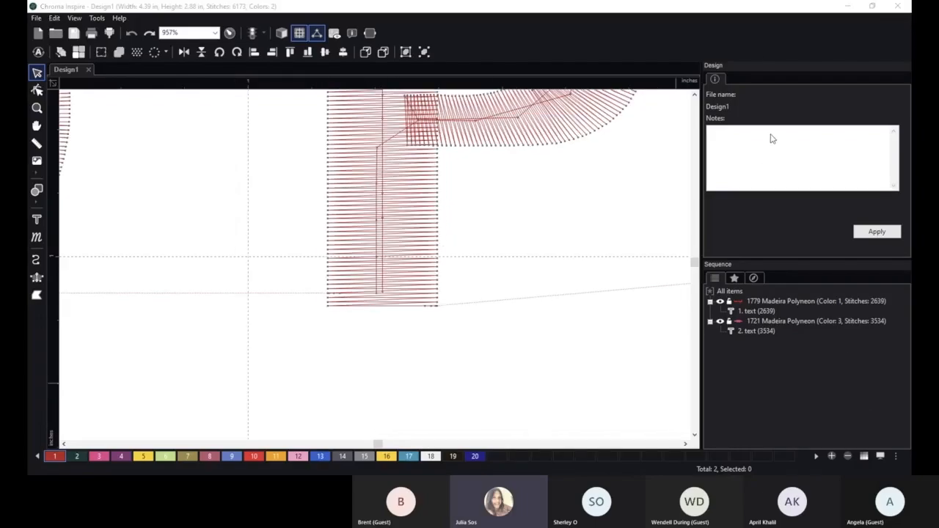
pyautogui.click(776, 56)
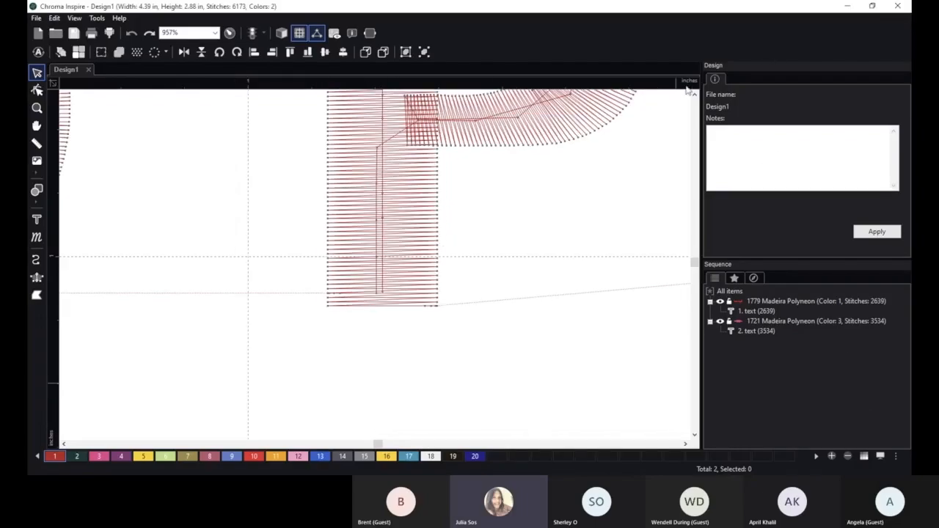
pyautogui.click(37, 277)
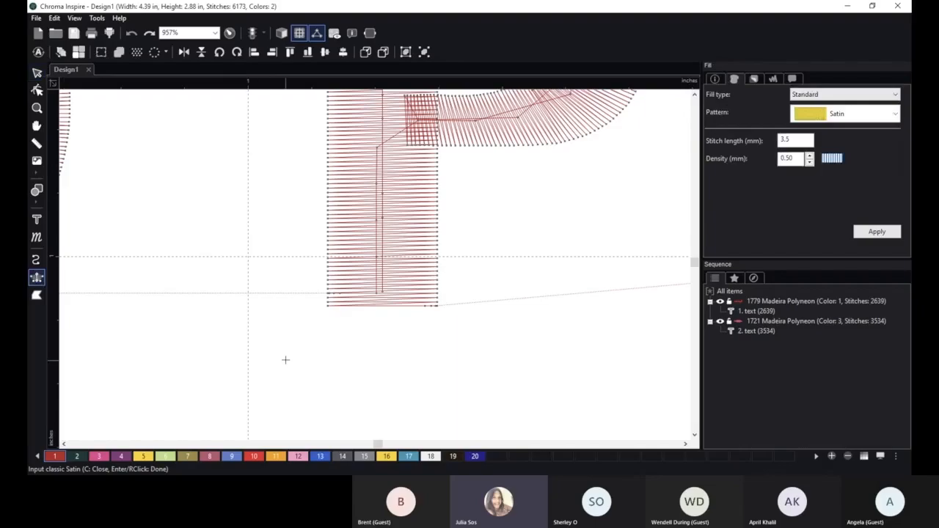
pyautogui.click(334, 326)
pyautogui.click(325, 355)
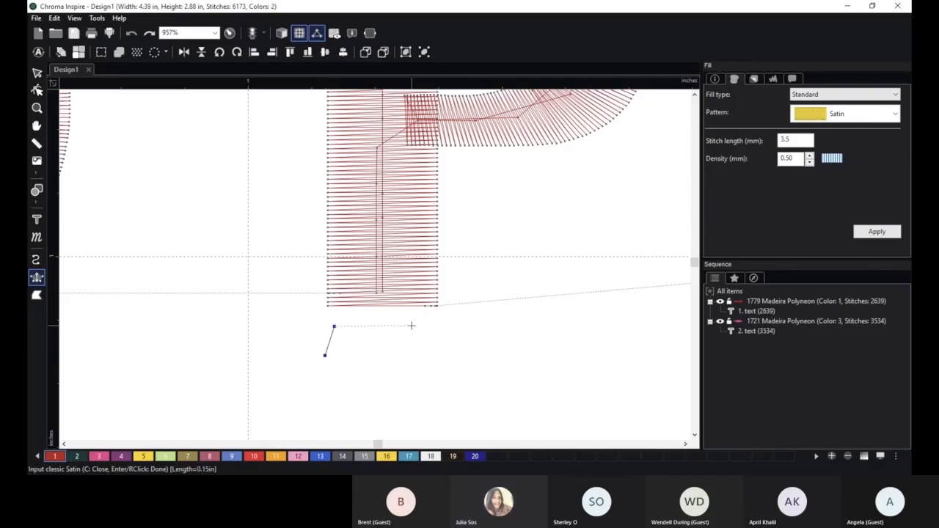
pyautogui.press('Escape')
# Draw a tapered classic satin end cap about 0.22 in long and 0.05 in wide just below the P's stem.
pyautogui.click(330, 331)
pyautogui.click(321, 358)
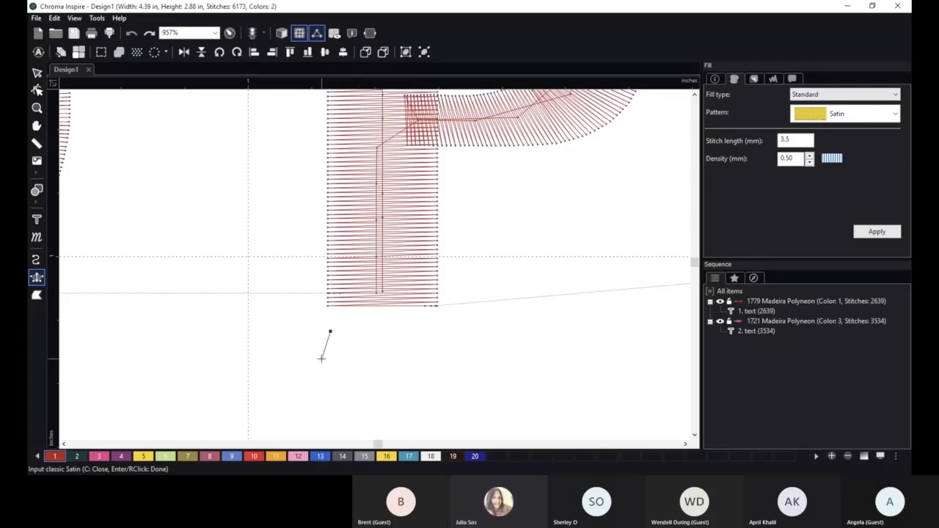
pyautogui.click(427, 331)
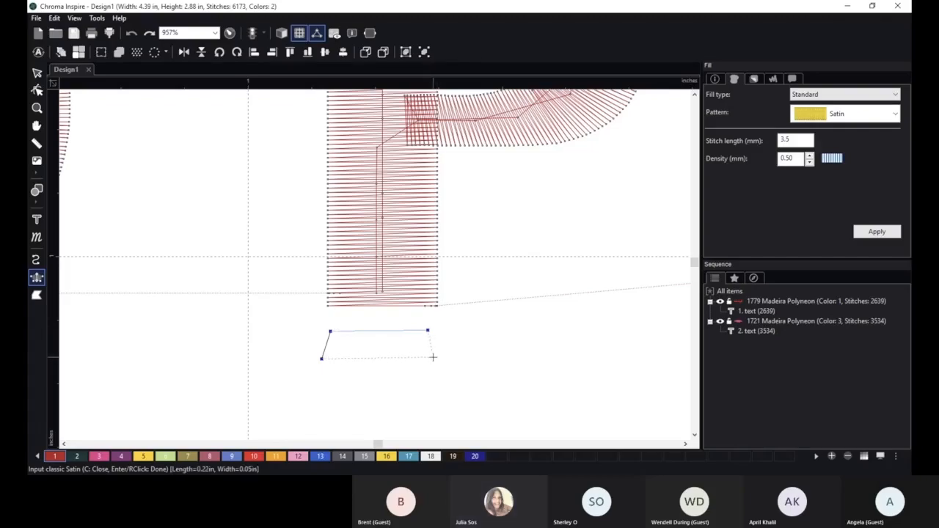
pyautogui.click(433, 357)
pyautogui.press('Return')
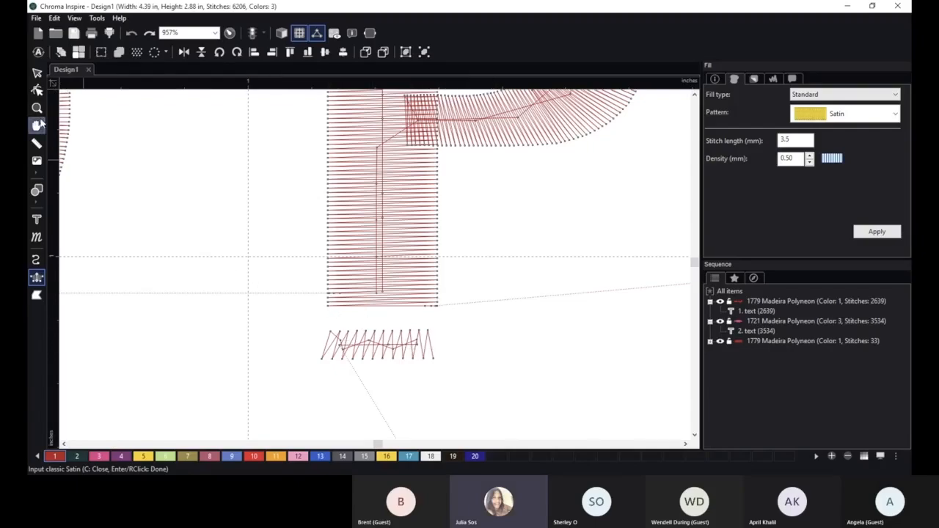
# Change the thread of the satin shape below the P's stem to color 20, Fire Blue.
pyautogui.click(37, 72)
pyautogui.click(339, 356)
pyautogui.scroll(2, 402, 361)
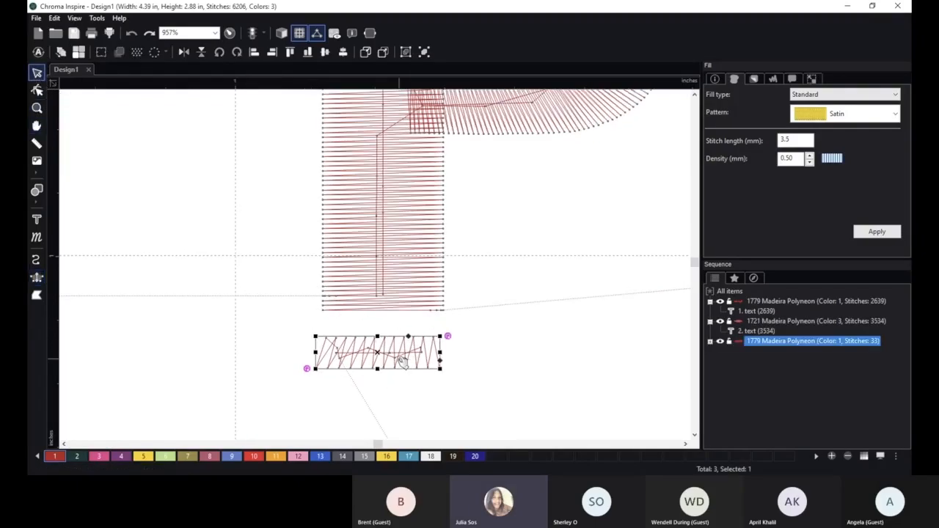
pyautogui.click(474, 457)
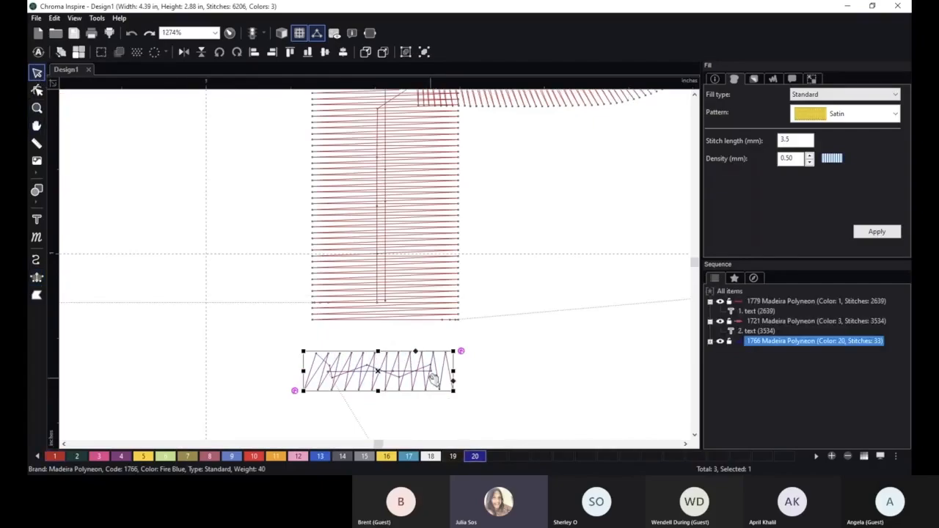
# Move the blue satin cap up onto the lower end of the P's stem and inspect the overlap.
pyautogui.moveTo(433, 378); pyautogui.dragTo(438, 302)
pyautogui.click(392, 378)
pyautogui.scroll(6, 391, 377)
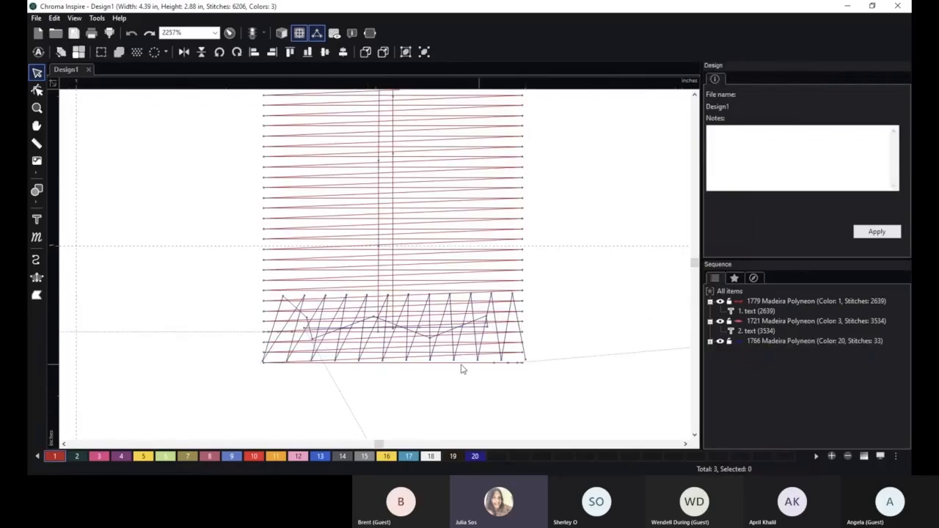
pyautogui.scroll(-4, 508, 385)
pyautogui.scroll(-1, 508, 384)
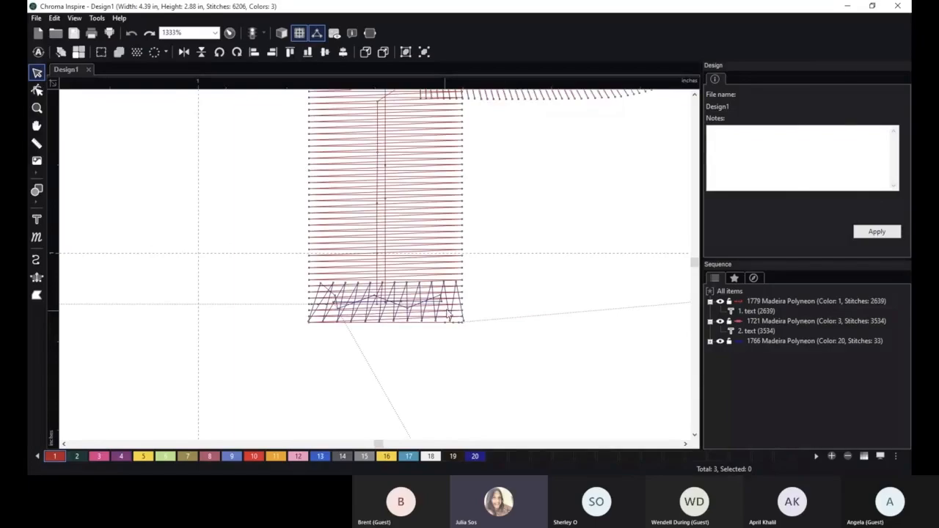
pyautogui.click(449, 314)
pyautogui.click(396, 350)
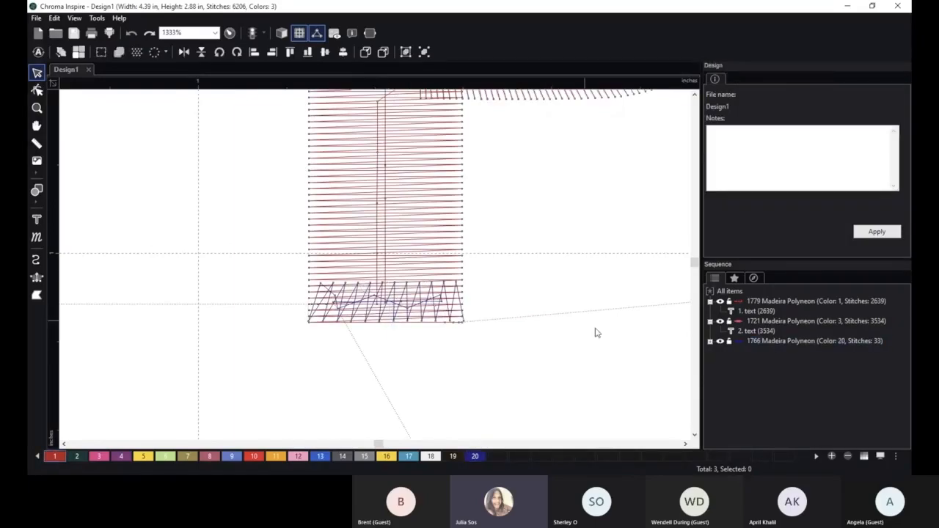
# Move the blue satin cap back below the P's stem and delete it.
pyautogui.click(774, 342)
pyautogui.moveTo(389, 305); pyautogui.dragTo(383, 352)
pyautogui.scroll(-1, 572, 379)
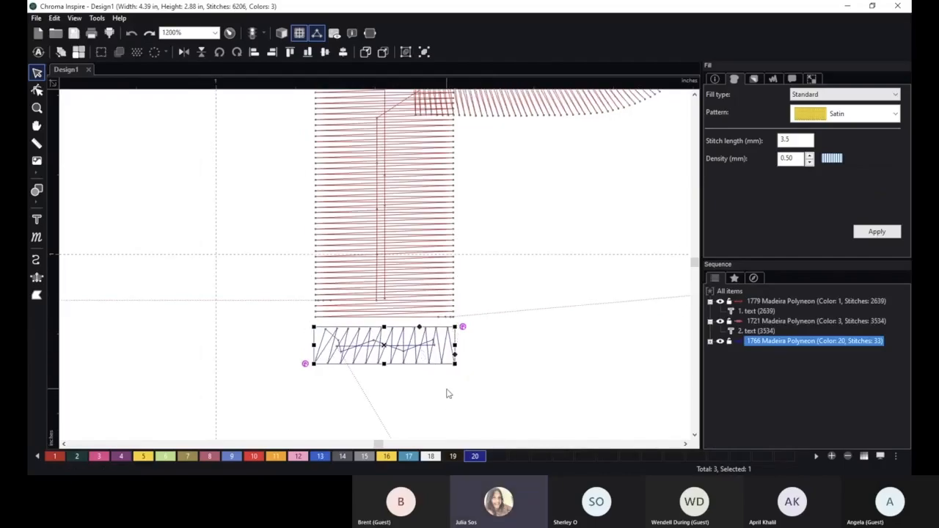
pyautogui.press('Delete')
# Draw a four-point classic satin end cap directly over the lower end of the P's stem, slightly narrower along its upper side.
pyautogui.click(37, 277)
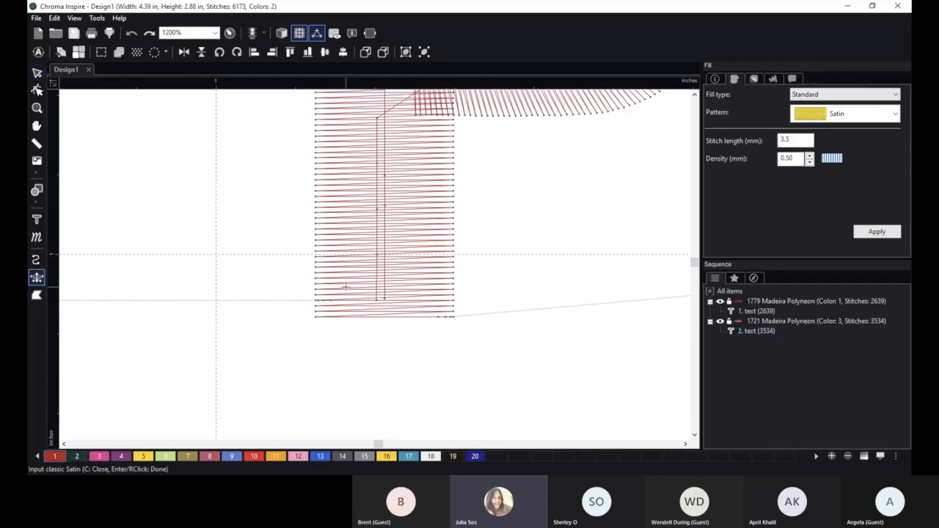
pyautogui.scroll(1, 344, 287)
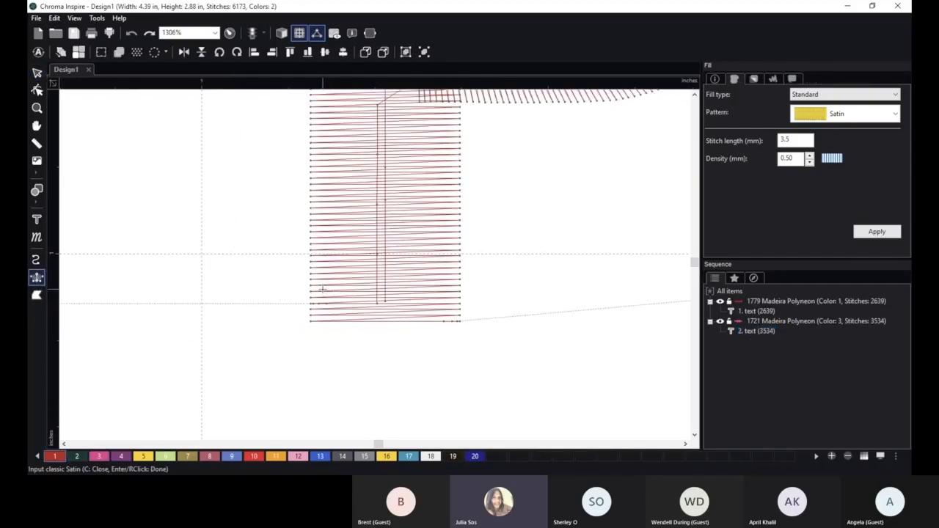
pyautogui.click(322, 289)
pyautogui.click(313, 320)
pyautogui.click(447, 289)
pyautogui.click(455, 320)
pyautogui.press('Return')
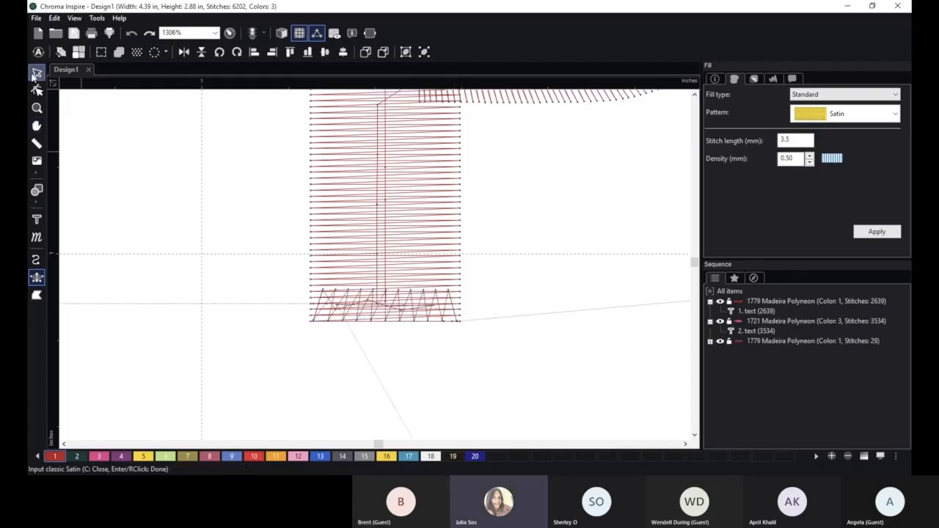
# Change the thread of the new end cap on the P to color 20, Fire Blue.
pyautogui.click(33, 74)
pyautogui.scroll(-2, 352, 346)
pyautogui.click(471, 454)
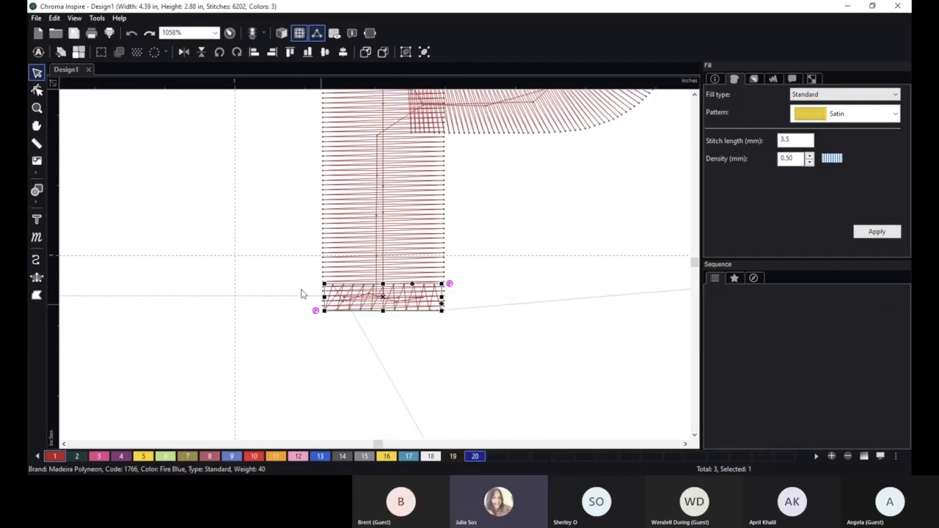
pyautogui.scroll(-1, 467, 347)
pyautogui.scroll(-5, 467, 346)
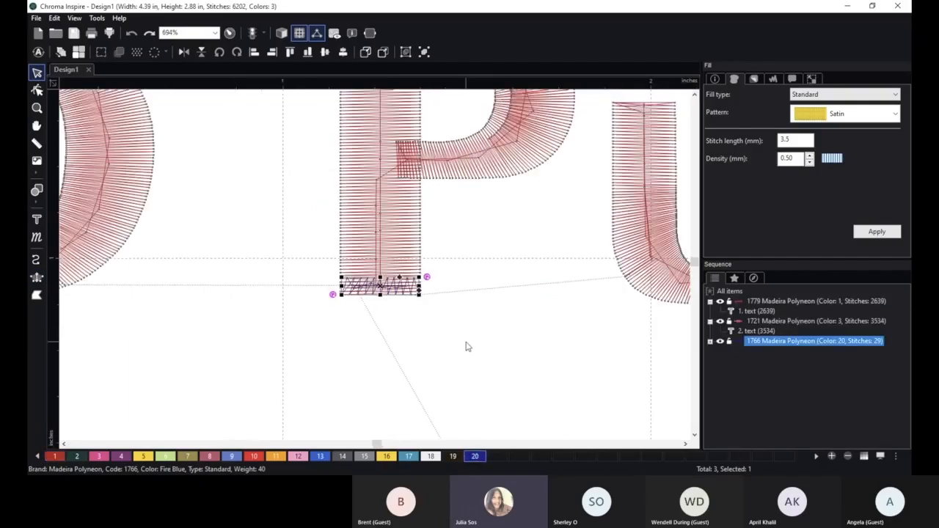
# Deselect the end cap, turn on the 3D preview with stitch points hidden, and inspect the cap on the P.
pyautogui.click(446, 300)
pyautogui.scroll(-6, 446, 298)
pyautogui.scroll(1, 445, 295)
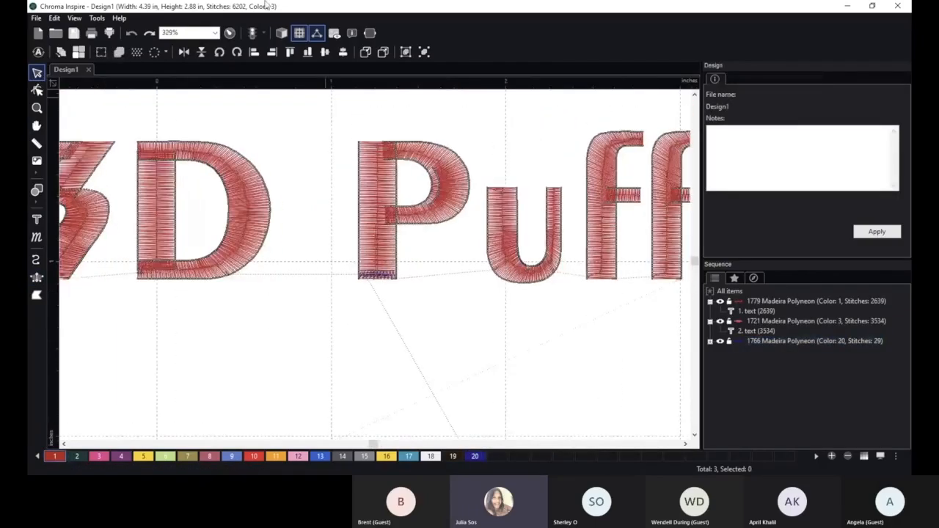
pyautogui.click(282, 33)
pyautogui.scroll(2, 389, 283)
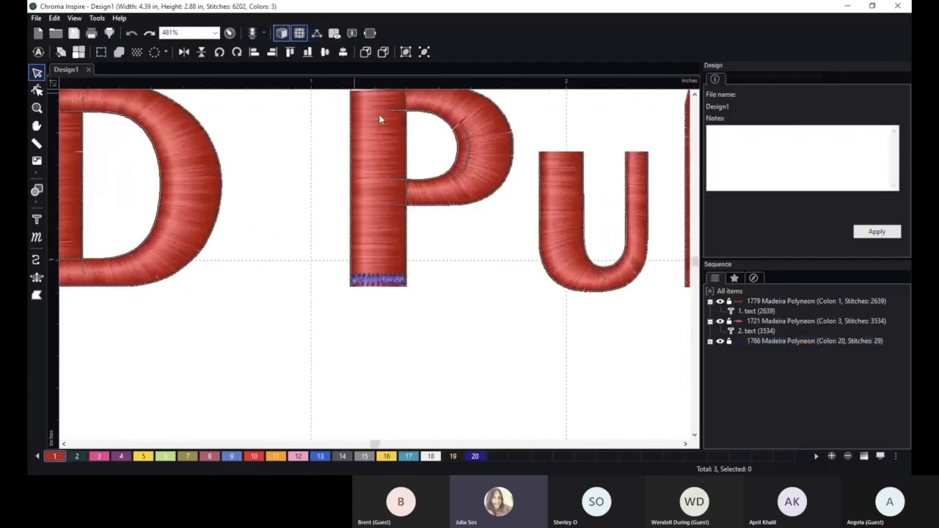
pyautogui.scroll(1, 403, 205)
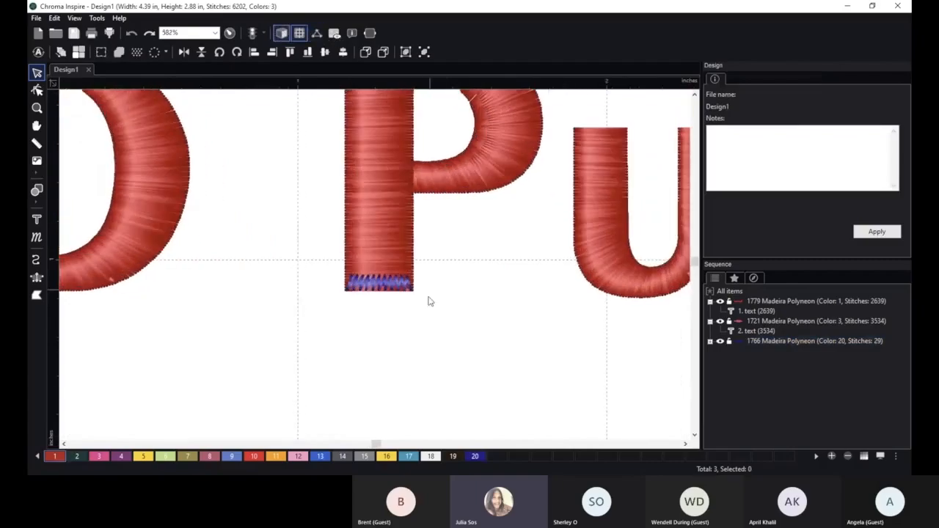
# Send the blue end cap to the back of the stitching order, and look over the "3D Puff" lettering.
pyautogui.click(391, 286)
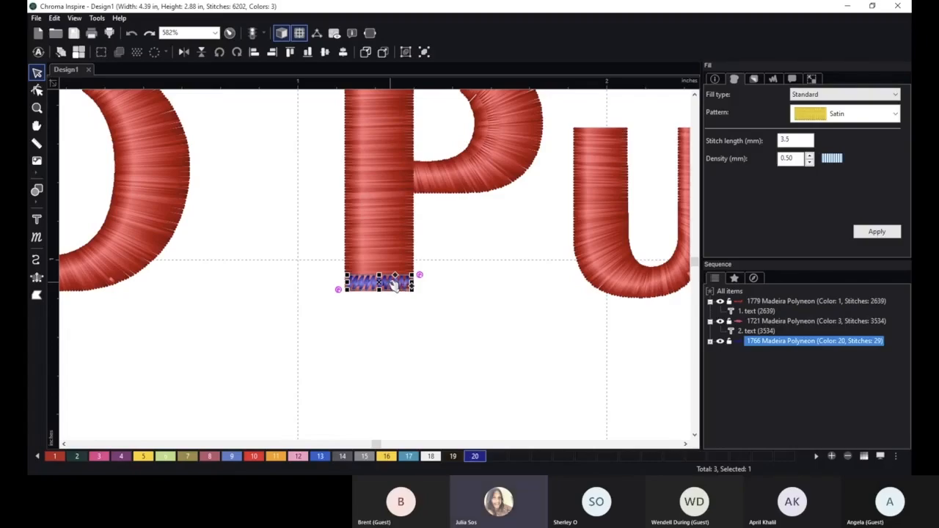
pyautogui.rightClick(396, 284)
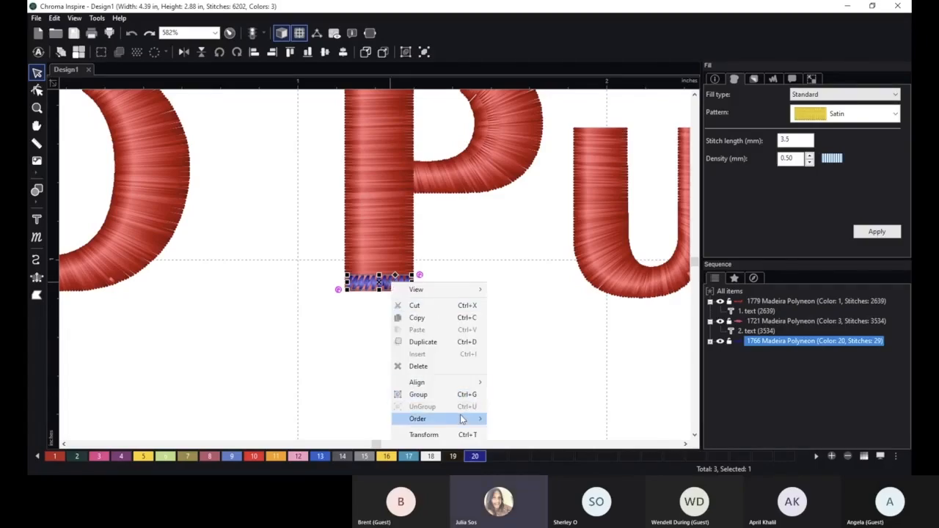
pyautogui.moveTo(458, 422)
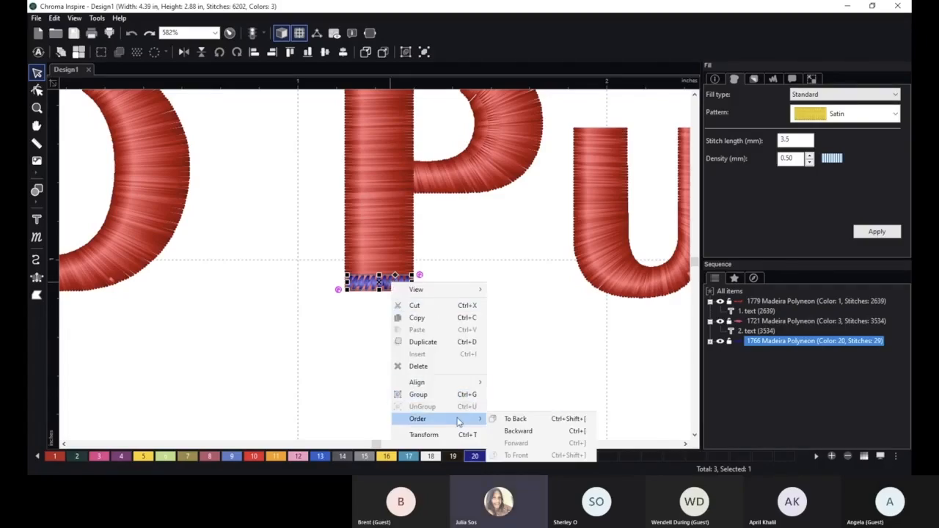
pyautogui.click(519, 424)
pyautogui.click(411, 345)
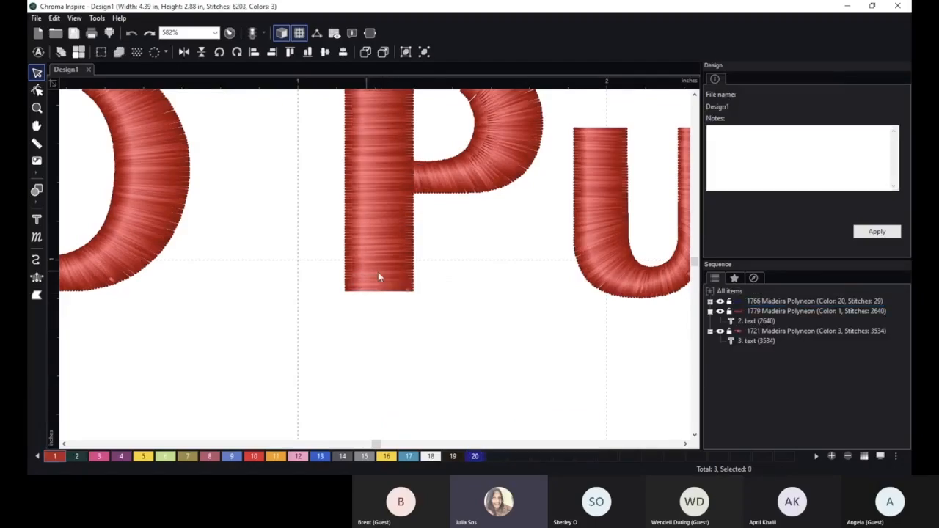
pyautogui.scroll(-3, 457, 354)
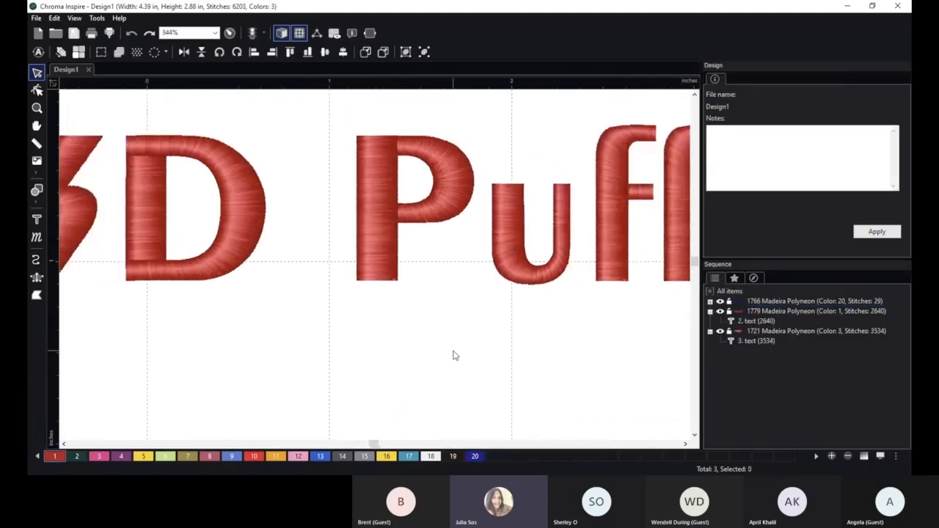
pyautogui.scroll(5, 453, 355)
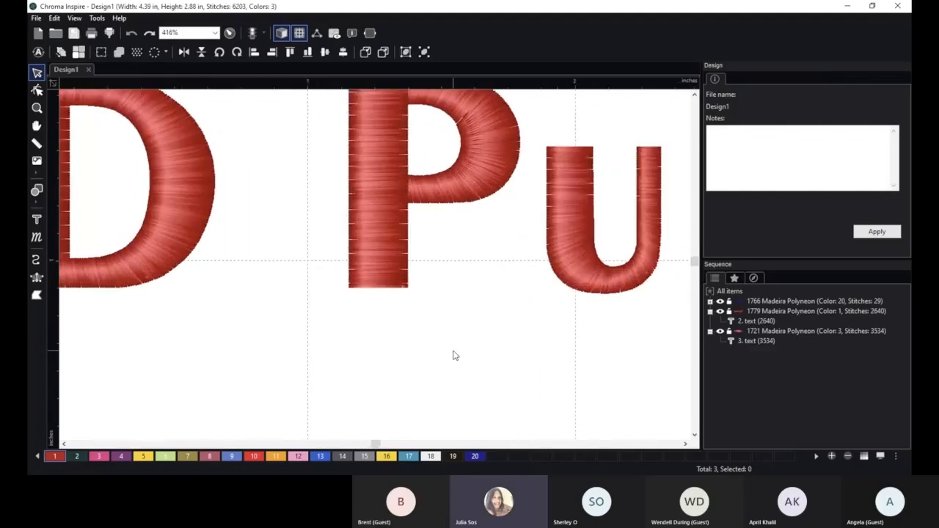
pyautogui.scroll(-6, 484, 321)
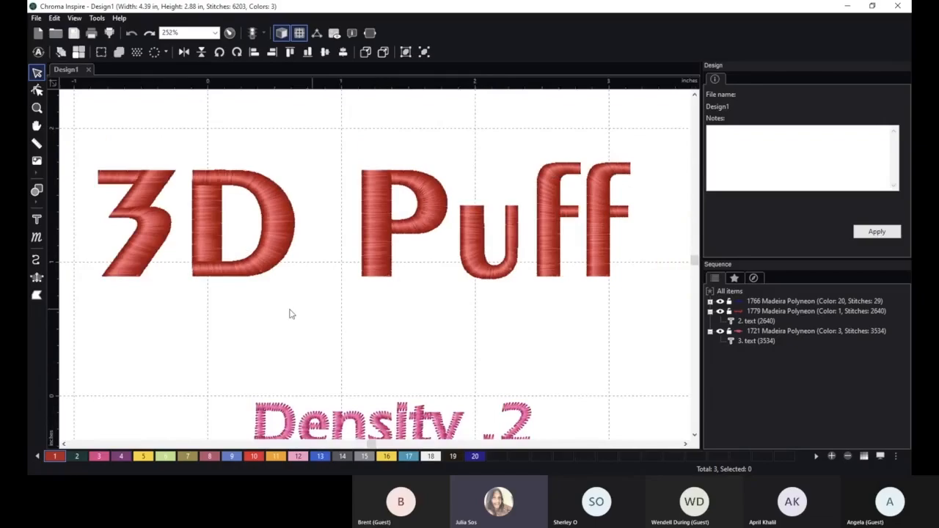
pyautogui.moveTo(192, 317); pyautogui.dragTo(322, 329)
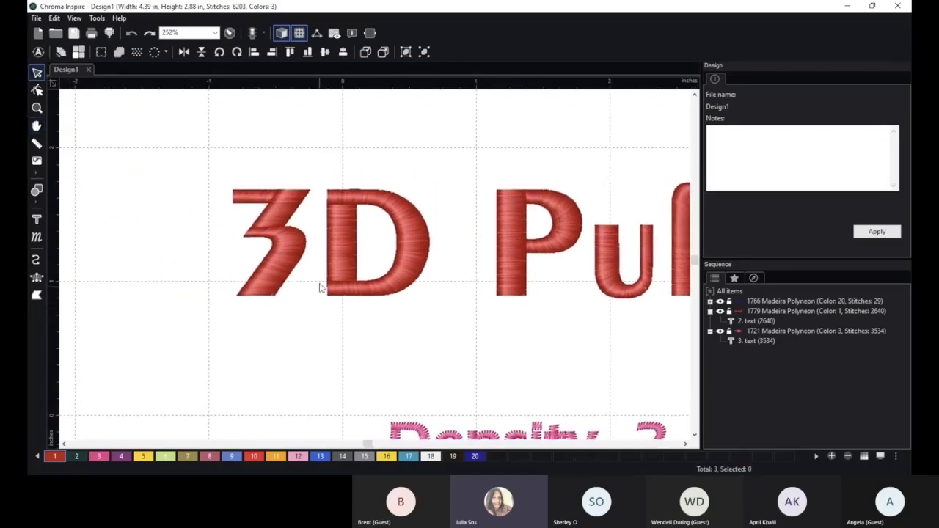
# Show the stitch points and draw a four-point classic satin cap, about 0.09 by 0.03 in, over the free end of the 3's upper bar.
pyautogui.click(316, 33)
pyautogui.scroll(1, 171, 274)
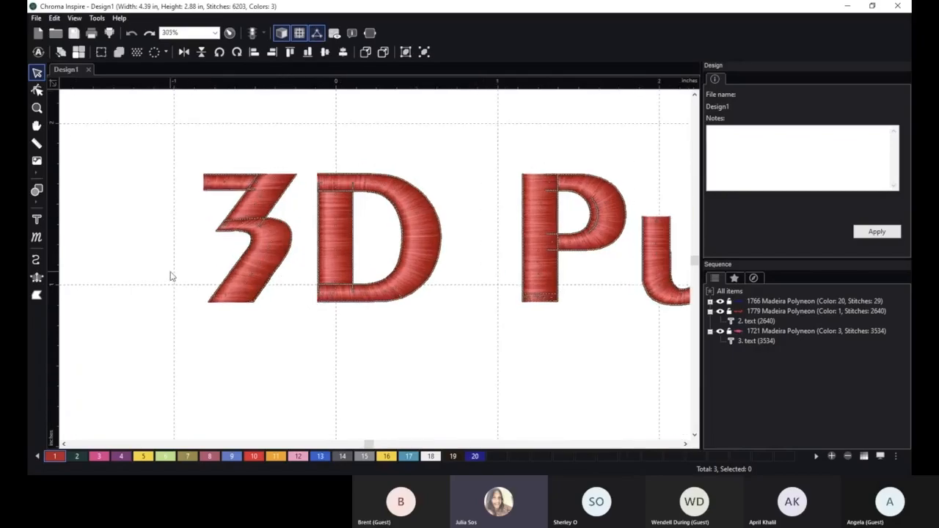
pyautogui.moveTo(171, 242); pyautogui.dragTo(286, 272)
pyautogui.scroll(1, 302, 265)
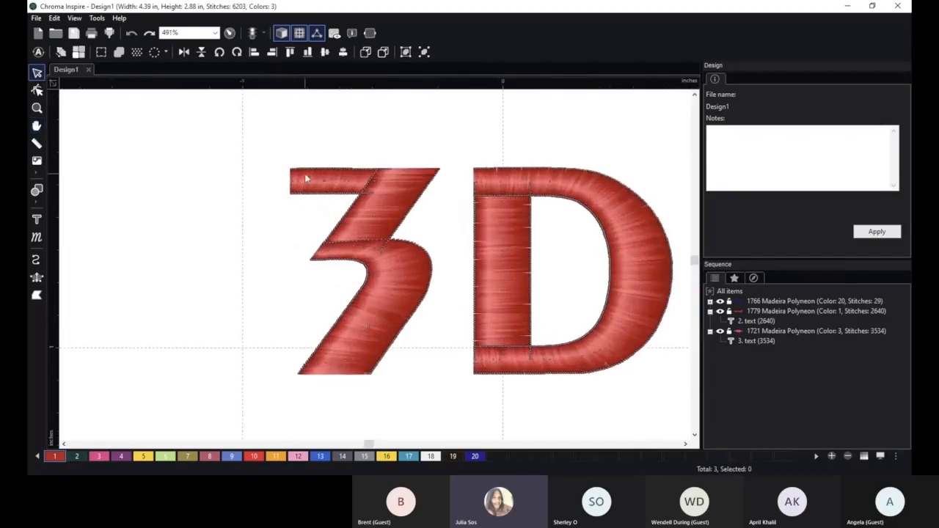
pyautogui.scroll(1, 281, 213)
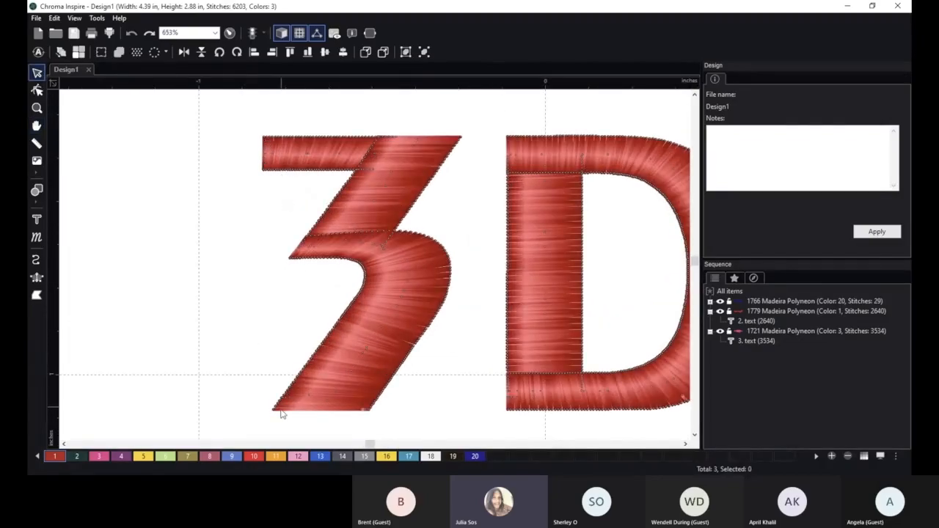
pyautogui.click(37, 278)
pyautogui.scroll(1, 290, 157)
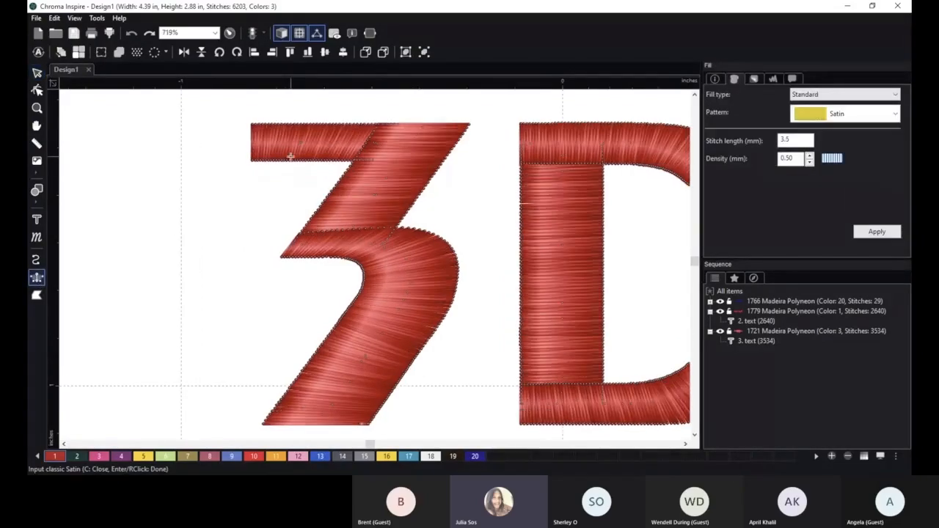
pyautogui.scroll(1, 290, 156)
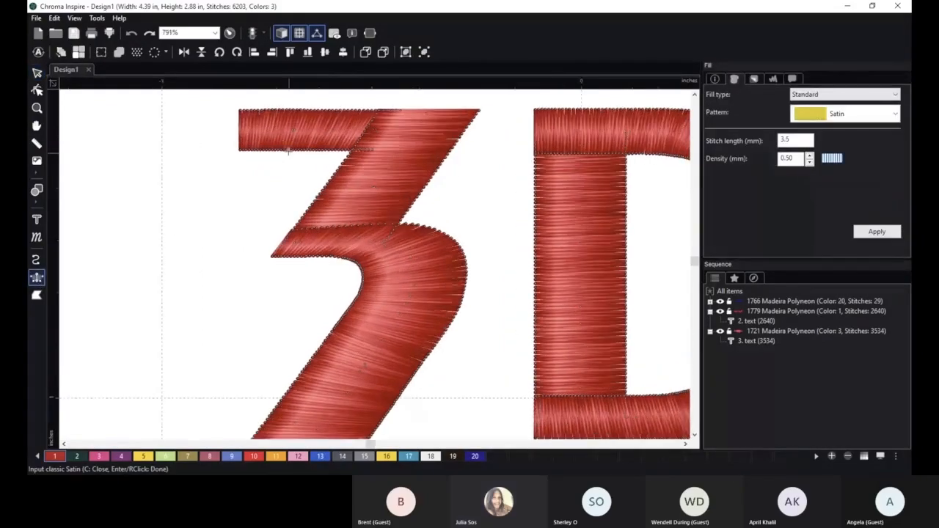
pyautogui.click(241, 112)
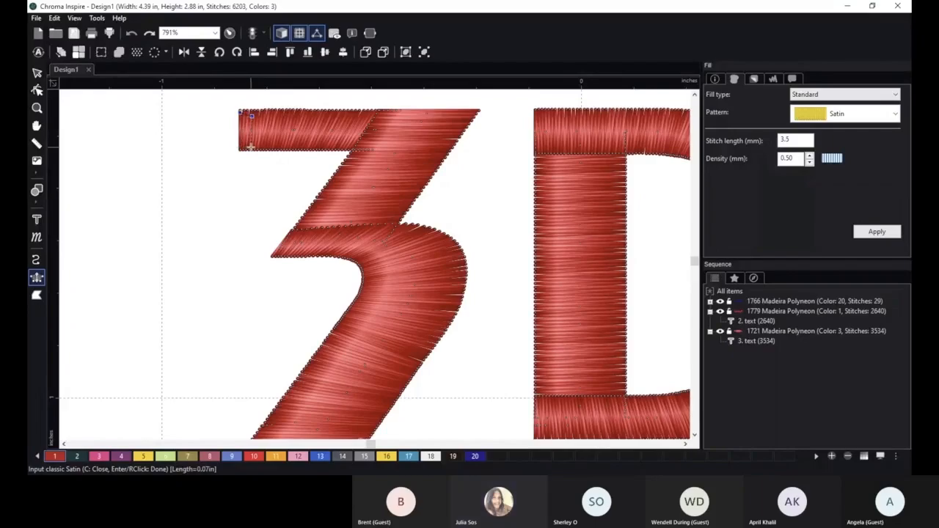
pyautogui.click(250, 145)
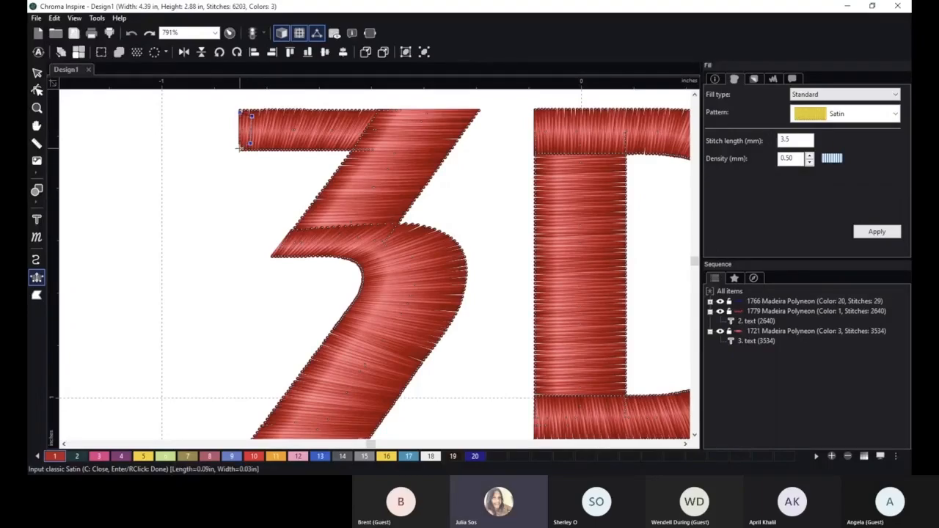
pyautogui.click(239, 148)
pyautogui.rightClick(239, 149)
pyautogui.click(36, 72)
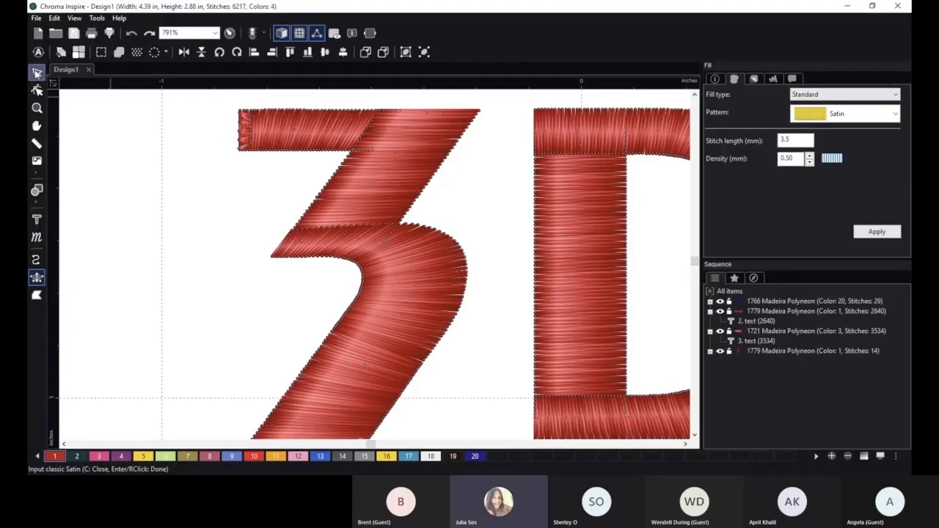
# Move the new end cap just outside the 3's upper bar and change its thread to color 20, Fire Blue.
pyautogui.click(247, 127)
pyautogui.moveTo(247, 126); pyautogui.dragTo(227, 126)
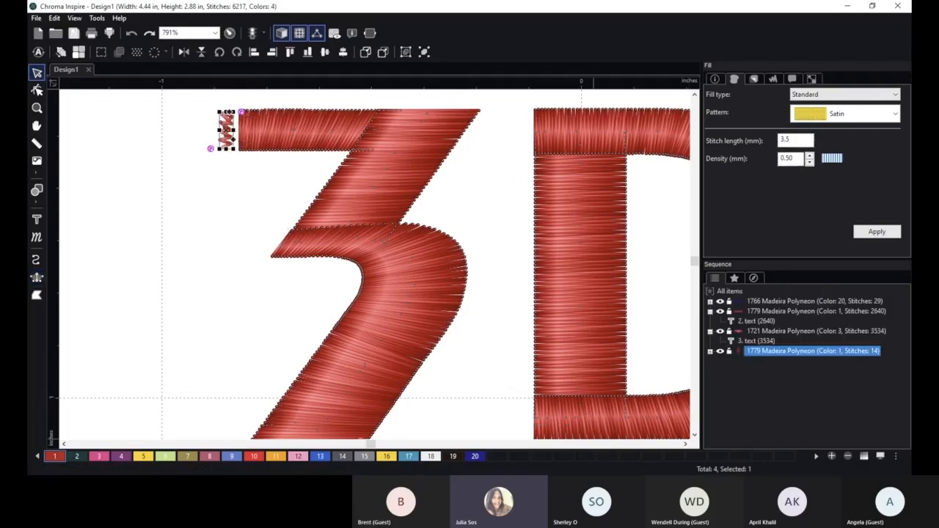
pyautogui.doubleClick(475, 456)
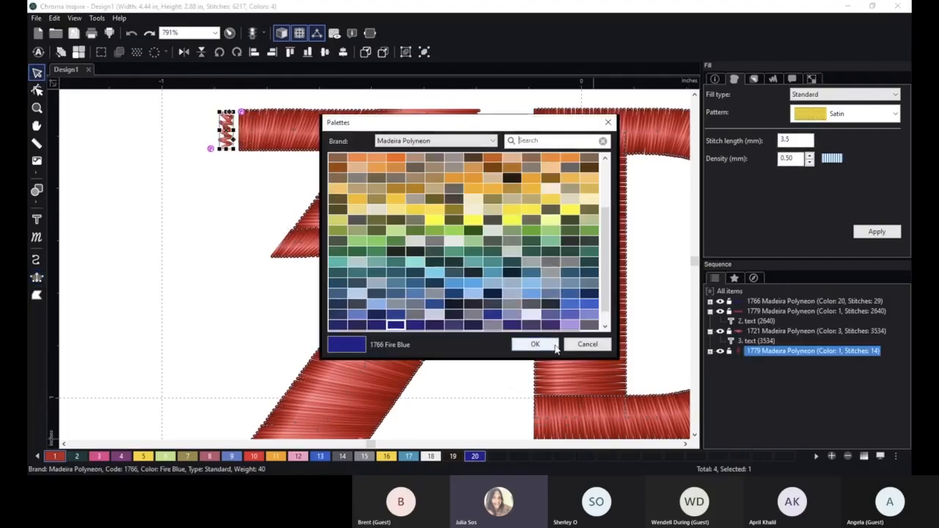
pyautogui.click(541, 345)
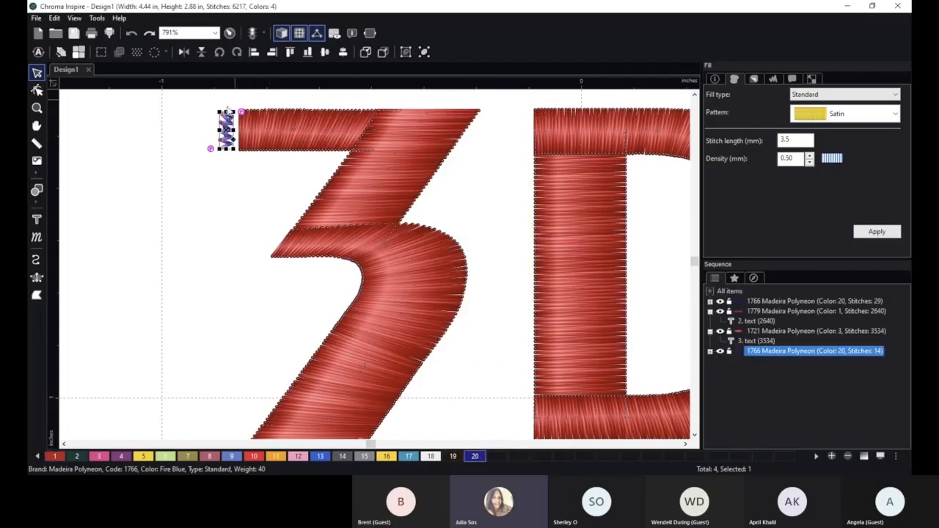
# Move the blue end cap back onto the free end of the 3's upper bar and send it to the back of the stitching order.
pyautogui.click(239, 183)
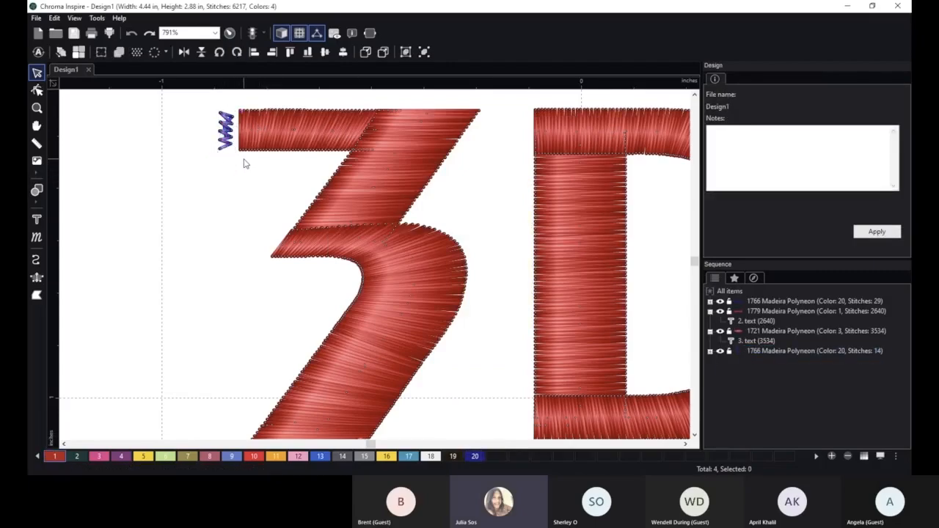
pyautogui.click(226, 121)
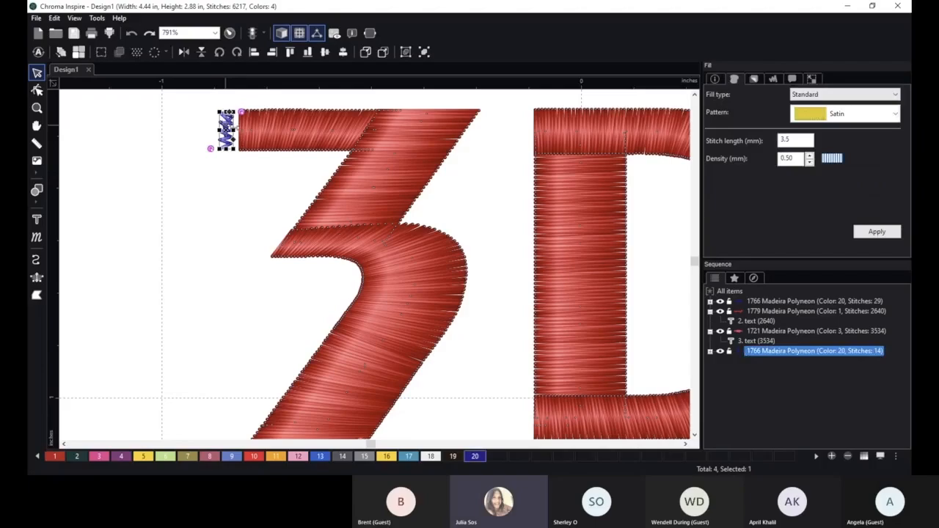
pyautogui.click(237, 181)
pyautogui.press('space')
pyautogui.moveTo(235, 199); pyautogui.dragTo(289, 252)
pyautogui.scroll(3, 289, 252)
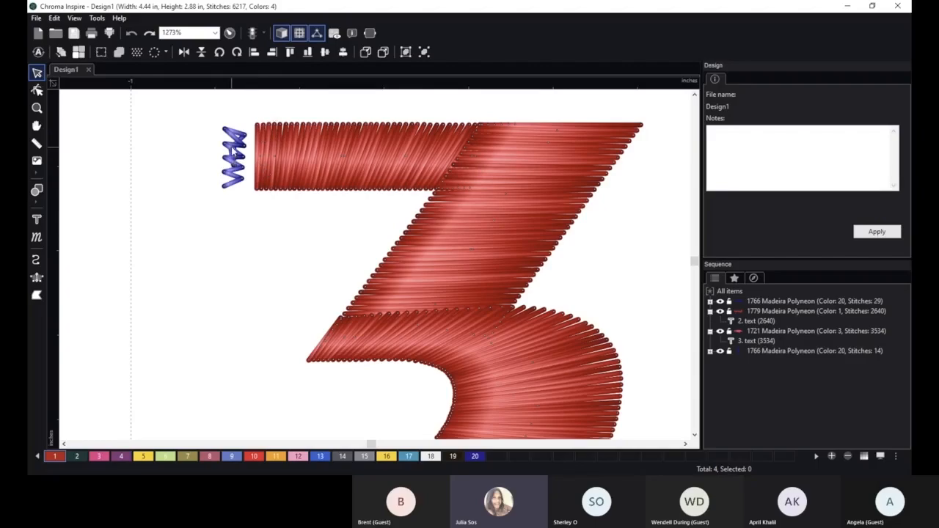
pyautogui.moveTo(234, 161); pyautogui.dragTo(270, 150)
pyautogui.rightClick(268, 149)
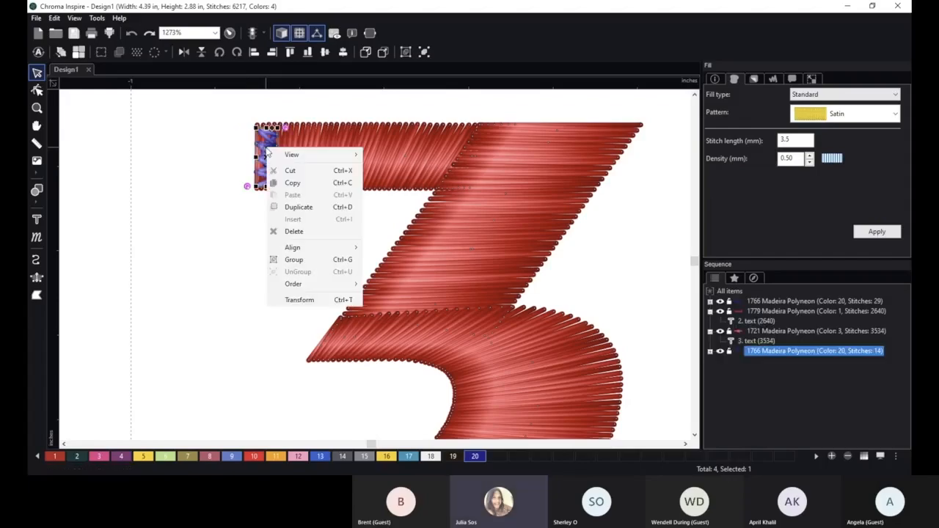
pyautogui.moveTo(329, 285)
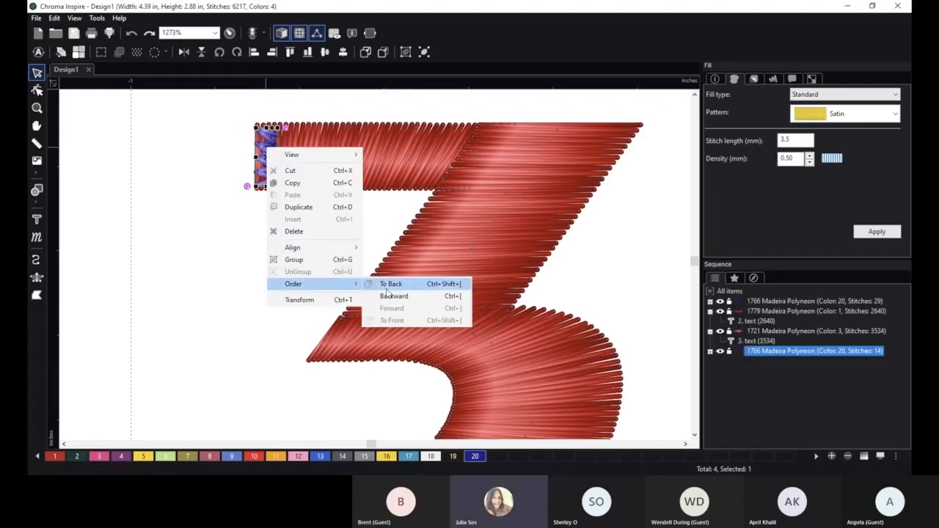
pyautogui.click(391, 284)
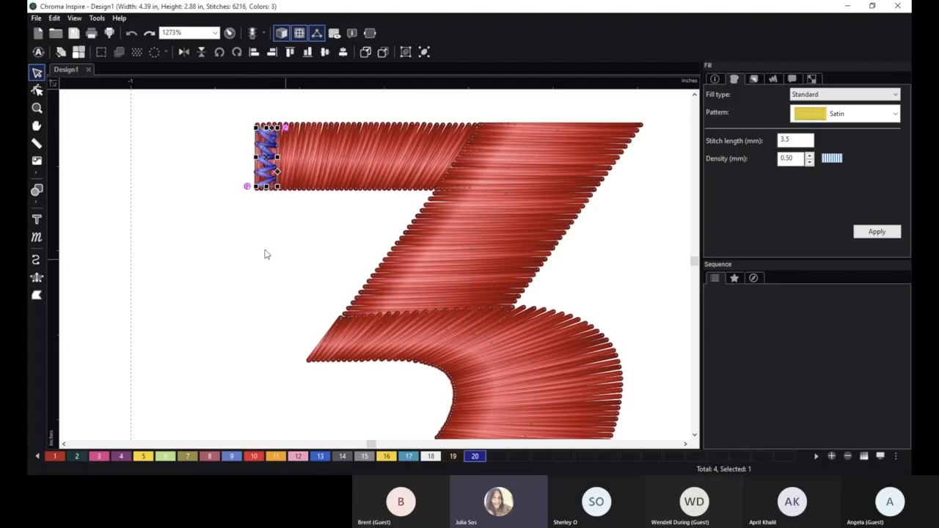
# Duplicate the 3's upper end cap and place the spare copy in the empty space between the D and the P.
pyautogui.scroll(-2, 267, 255)
pyautogui.moveTo(289, 176); pyautogui.dragTo(541, 259)
pyautogui.scroll(-3, 299, 229)
pyautogui.scroll(-3, 541, 260)
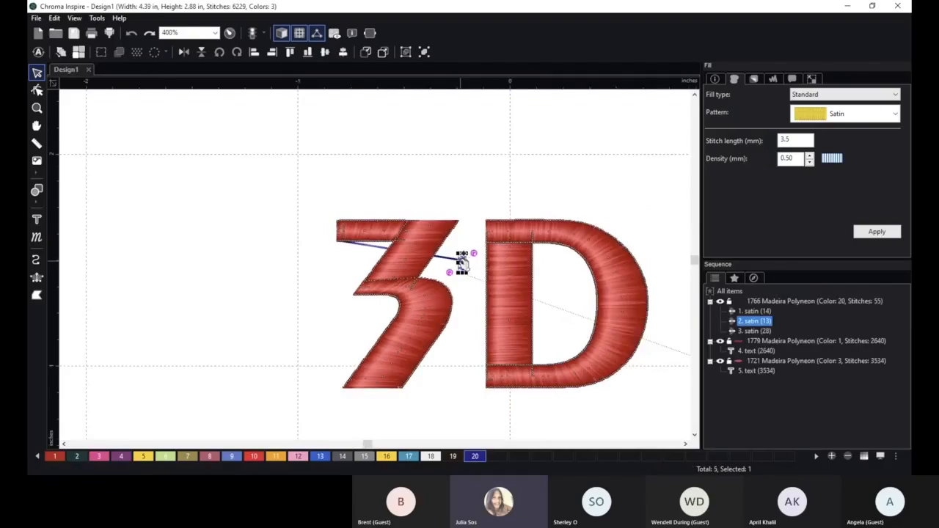
pyautogui.moveTo(659, 231); pyautogui.dragTo(665, 234)
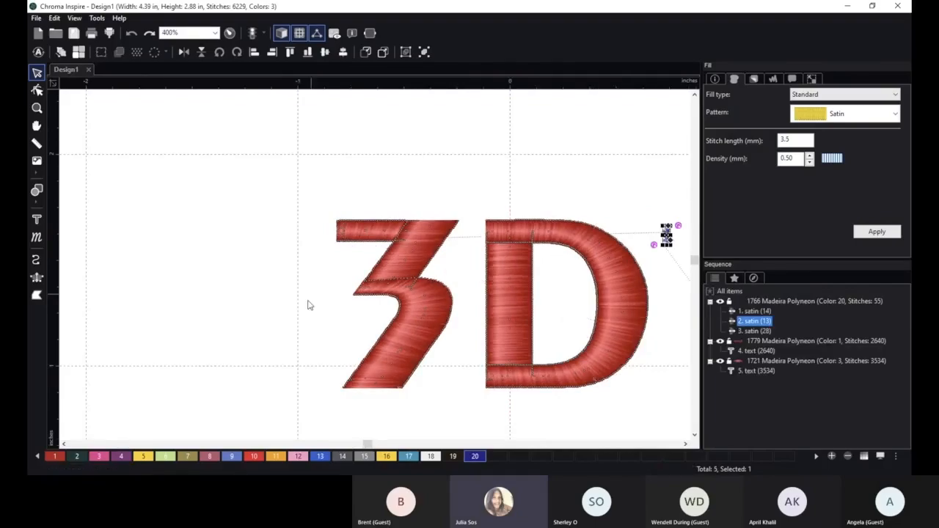
# Draw a four-point classic satin end cap, about 0.27 in long and 0.05 in wide, across the lower end of the 3.
pyautogui.scroll(1, 337, 374)
pyautogui.scroll(5, 335, 272)
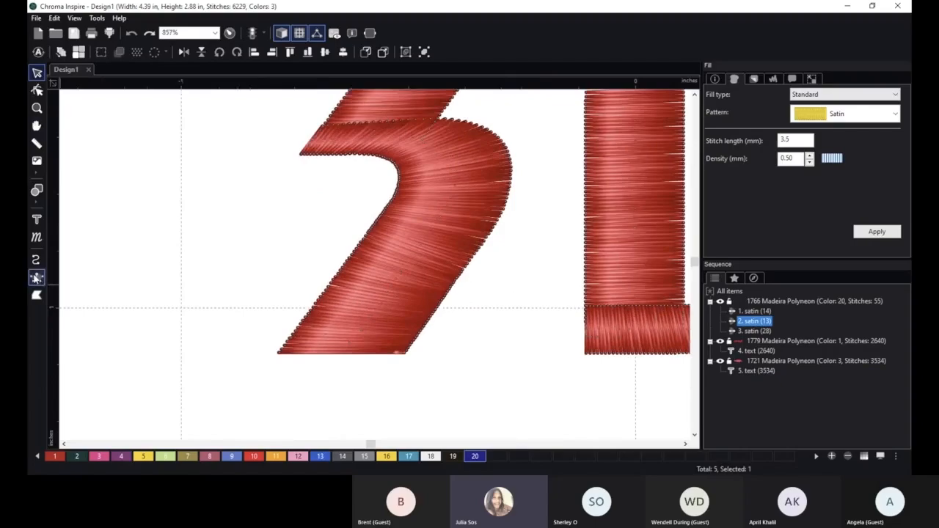
pyautogui.click(37, 278)
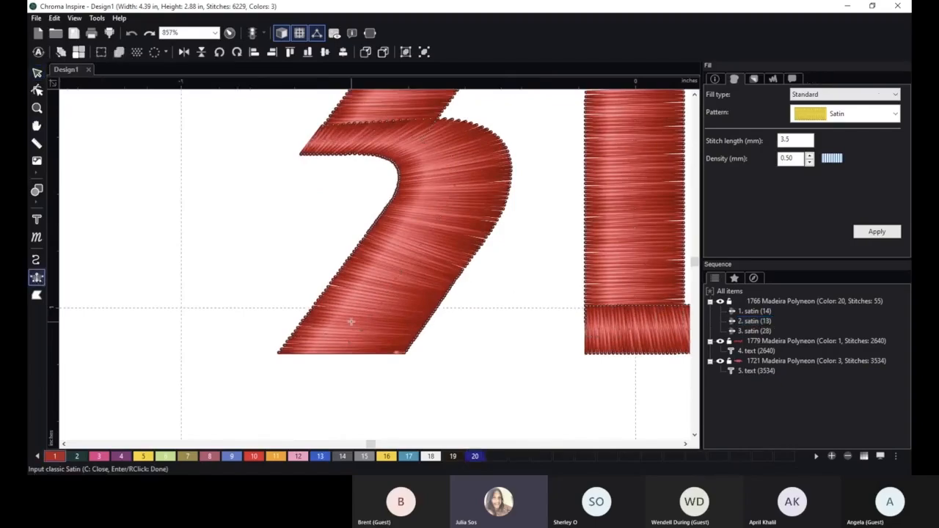
pyautogui.click(298, 329)
pyautogui.click(279, 352)
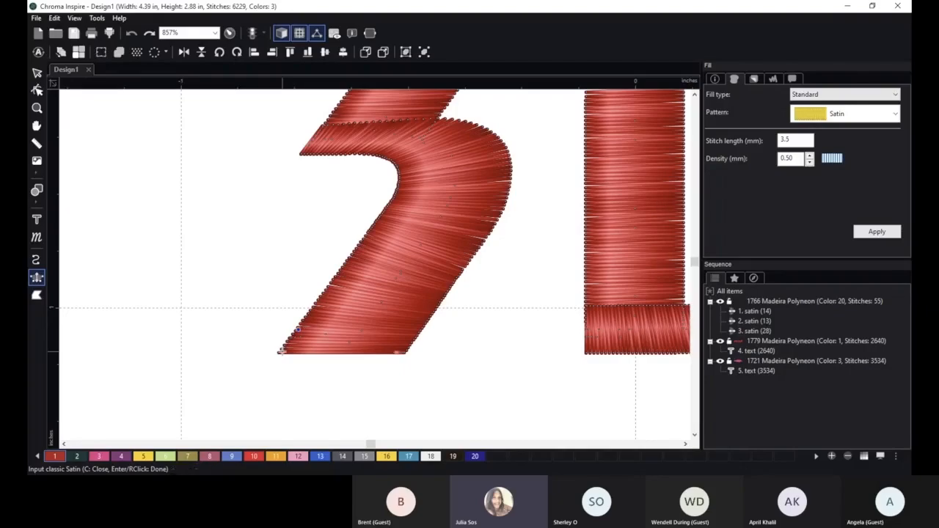
pyautogui.click(402, 331)
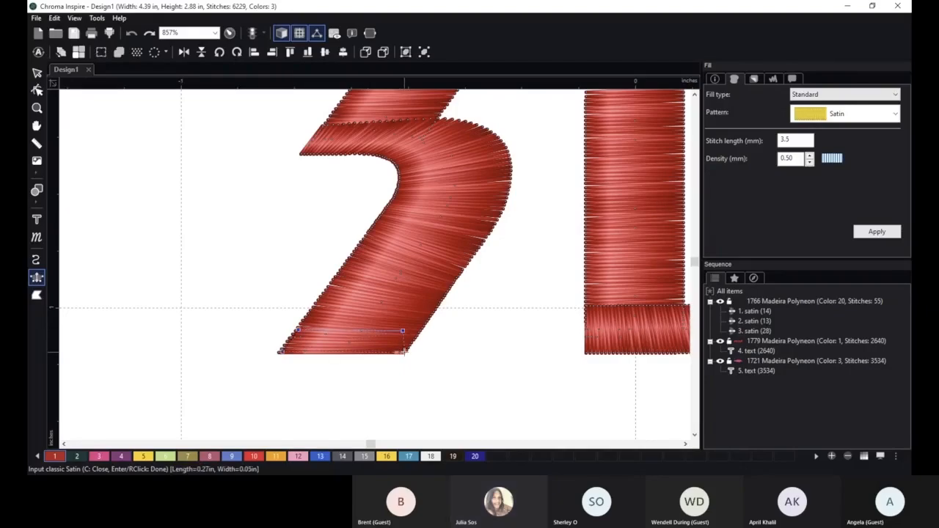
pyautogui.click(402, 352)
pyautogui.press('Return')
pyautogui.click(38, 76)
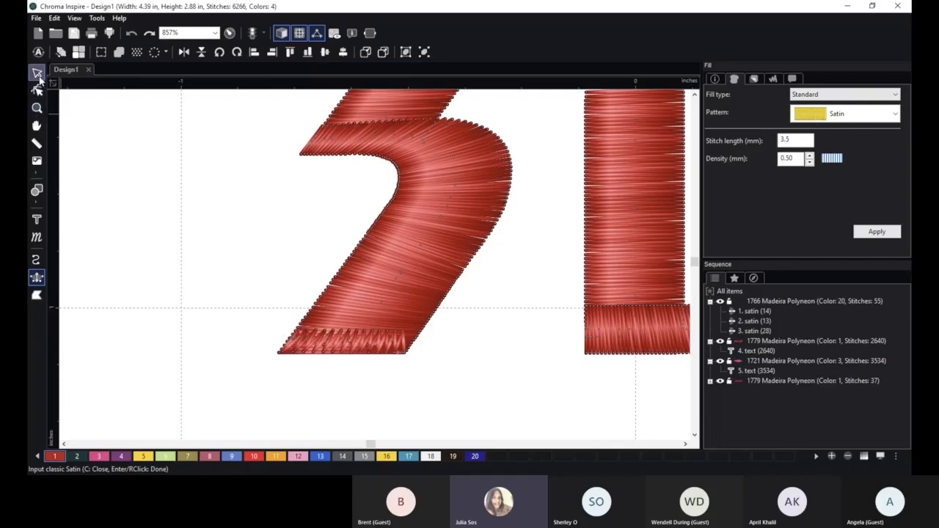
# Change the 3's lower end cap to thread color 20 and send it to the back of the stitching order.
pyautogui.click(477, 457)
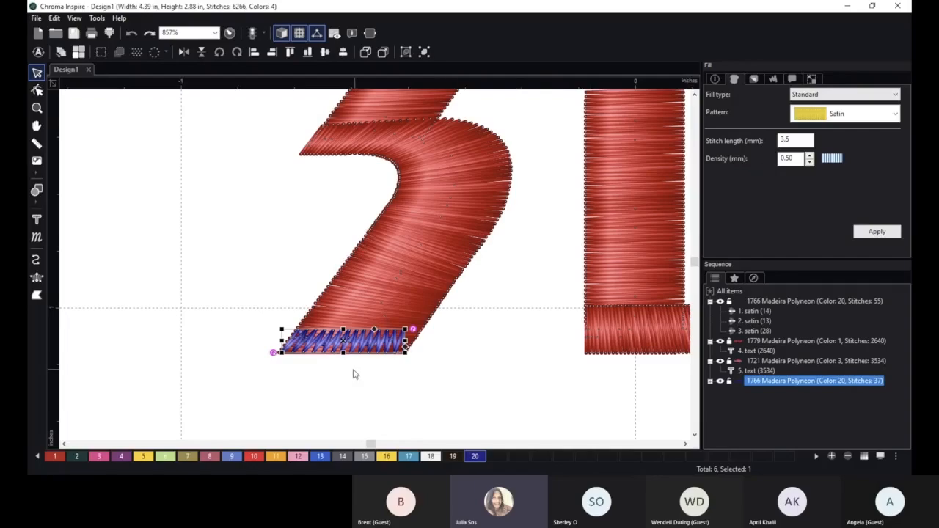
pyautogui.click(389, 392)
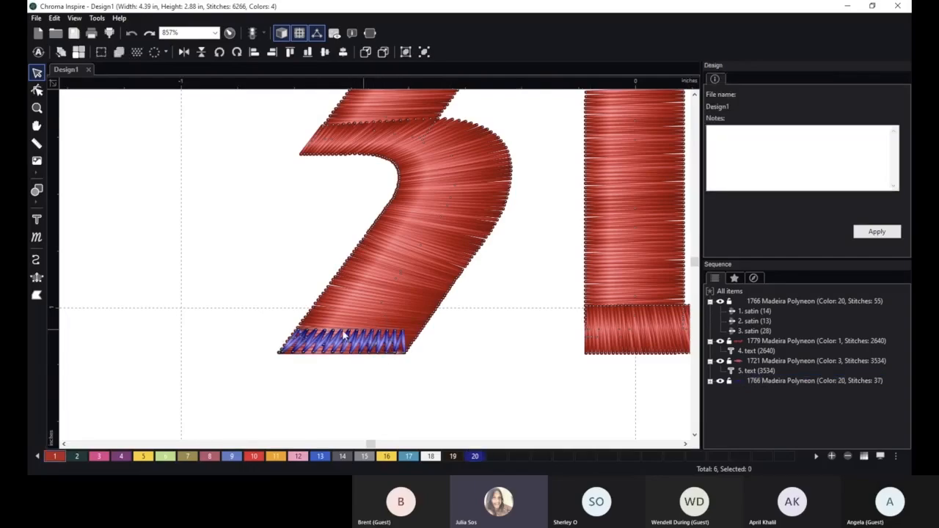
pyautogui.click(387, 343)
pyautogui.rightClick(391, 340)
pyautogui.moveTo(447, 320)
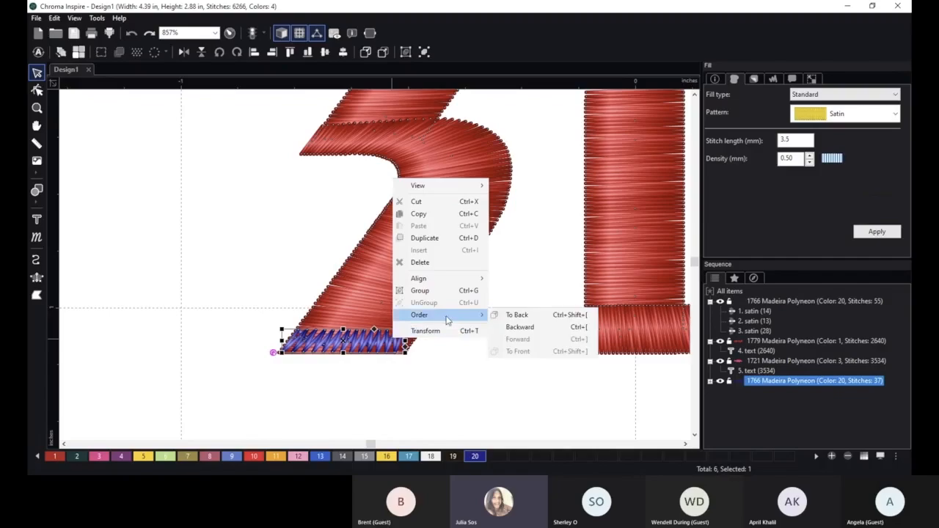
pyautogui.click(527, 318)
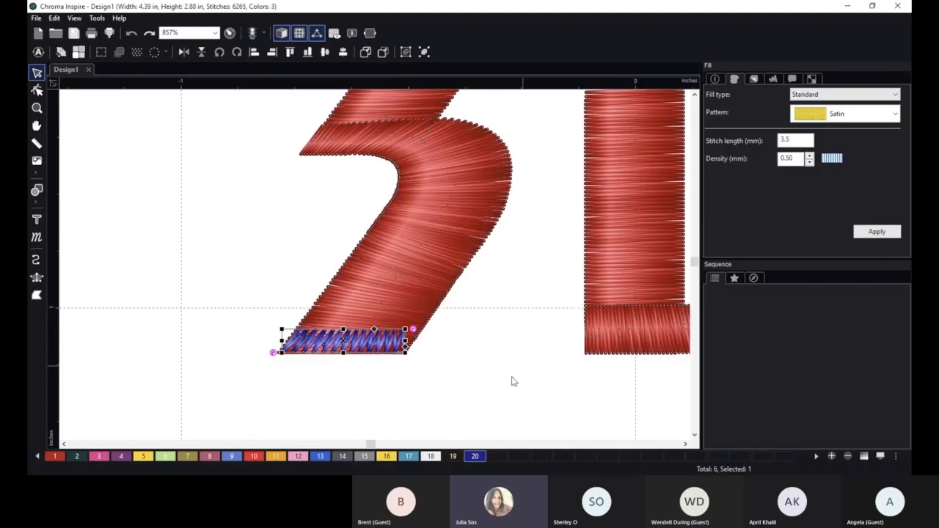
pyautogui.click(505, 382)
pyautogui.scroll(-3, 504, 382)
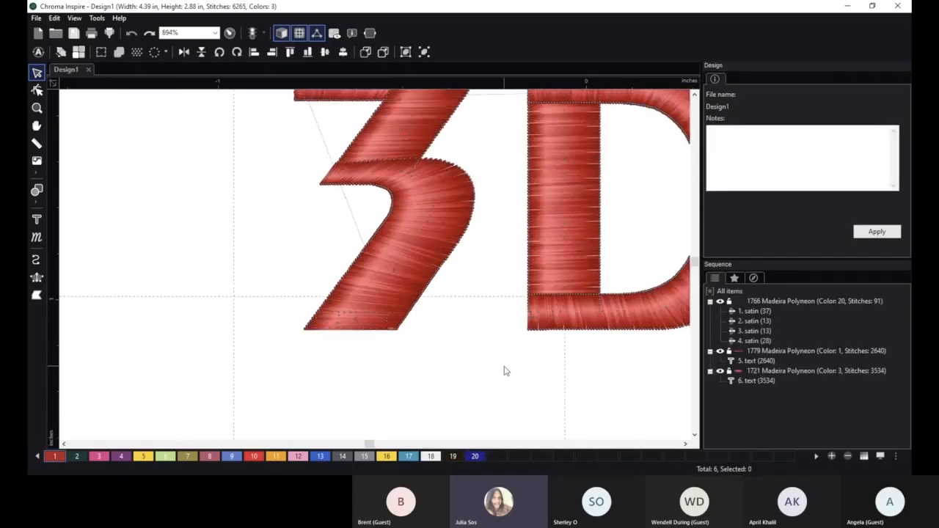
# Move the spare blue end cap onto the D's upper-left end and leave a duplicate of it in the gap before the P.
pyautogui.press('space')
pyautogui.moveTo(562, 344); pyautogui.dragTo(411, 384)
pyautogui.scroll(2, 409, 385)
pyautogui.scroll(1, 409, 385)
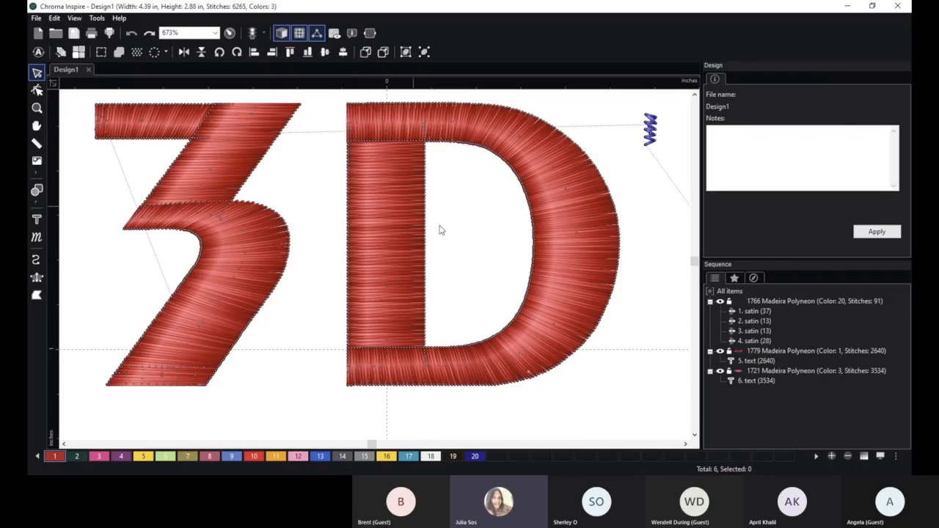
pyautogui.scroll(-2, 524, 328)
pyautogui.press('space')
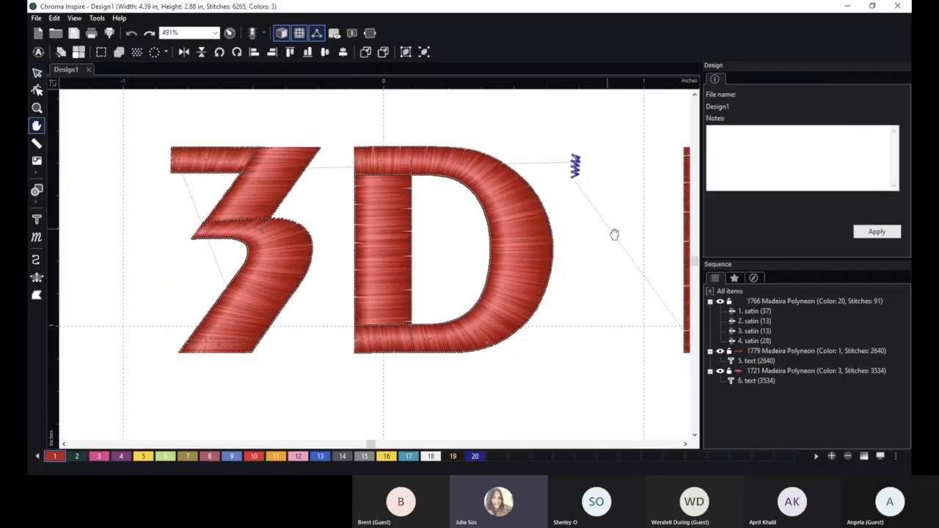
pyautogui.moveTo(553, 244); pyautogui.dragTo(309, 189)
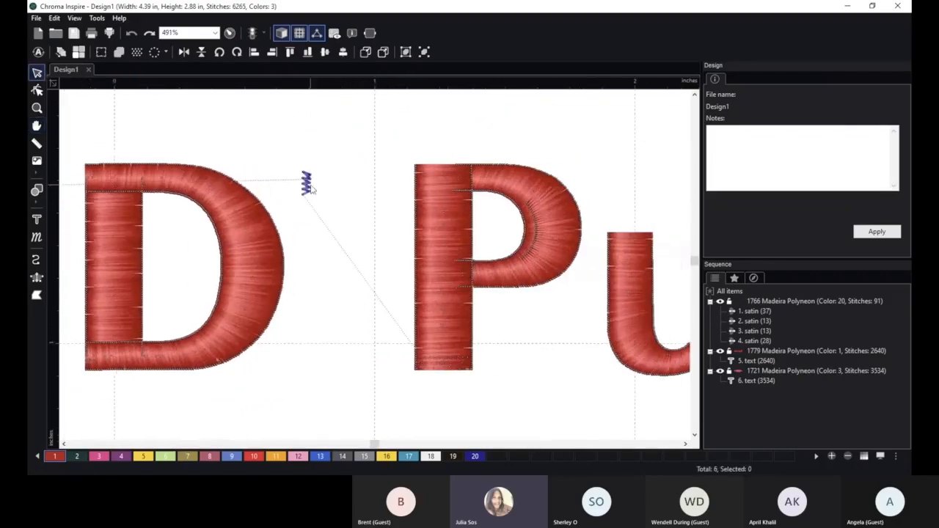
pyautogui.click(307, 188)
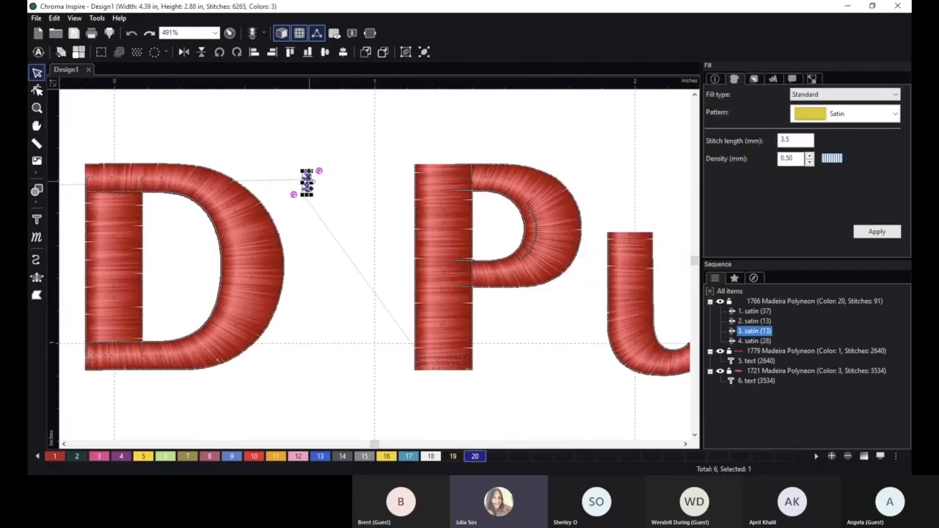
pyautogui.moveTo(306, 185); pyautogui.dragTo(381, 201)
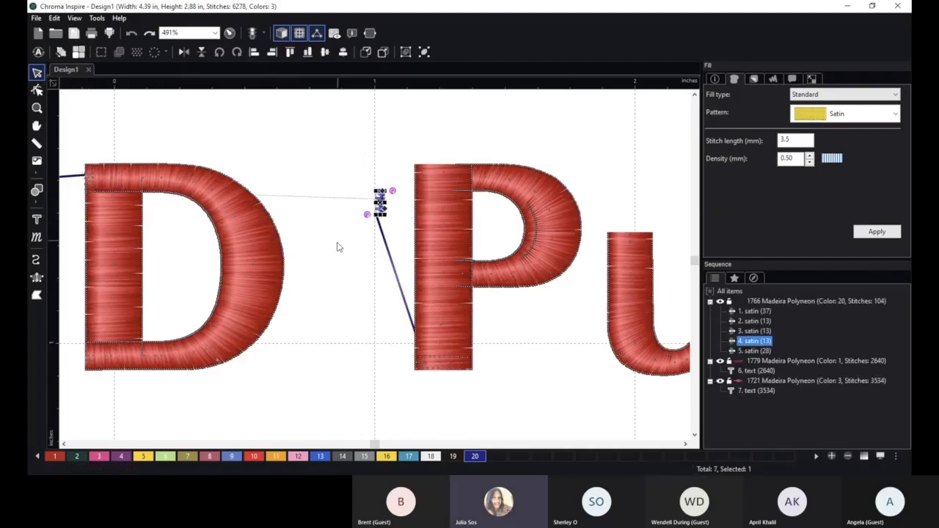
# Place the duplicate end cap on the D's lower-left end and fit a copy of the P's bottom cap across its stem top.
pyautogui.moveTo(381, 203); pyautogui.dragTo(462, 176)
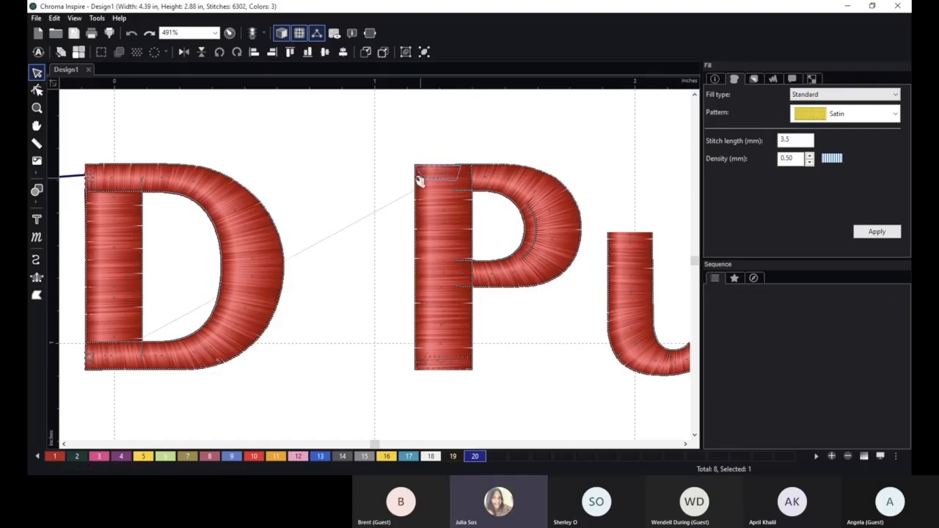
pyautogui.click(380, 178)
pyautogui.scroll(3, 565, 372)
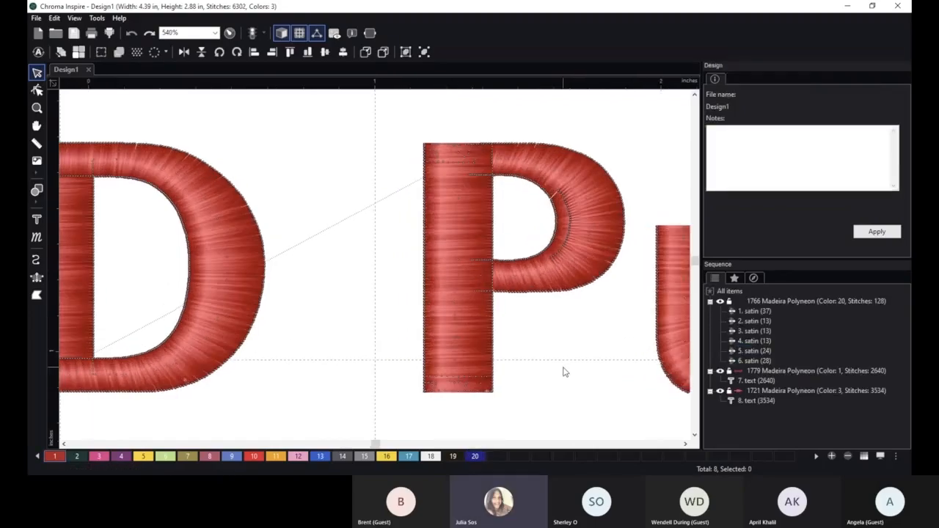
# Duplicate the end cap at the bottom of the P's stem and move a narrowed copy above the u.
pyautogui.press('space')
pyautogui.moveTo(550, 345); pyautogui.dragTo(472, 340)
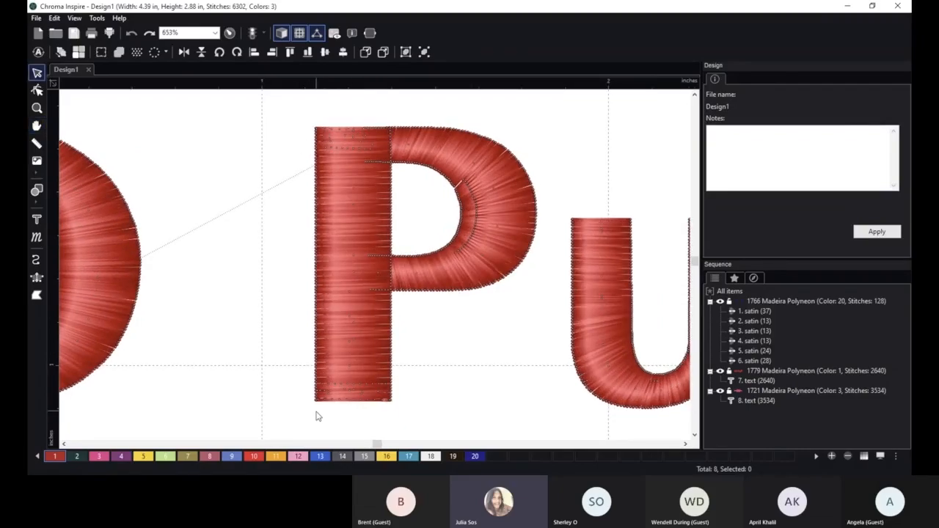
pyautogui.scroll(1, 316, 416)
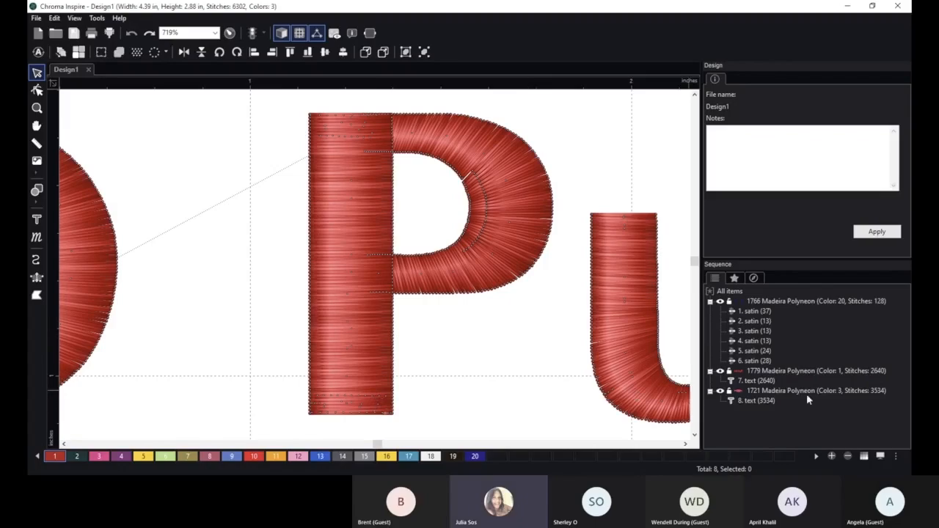
pyautogui.click(758, 364)
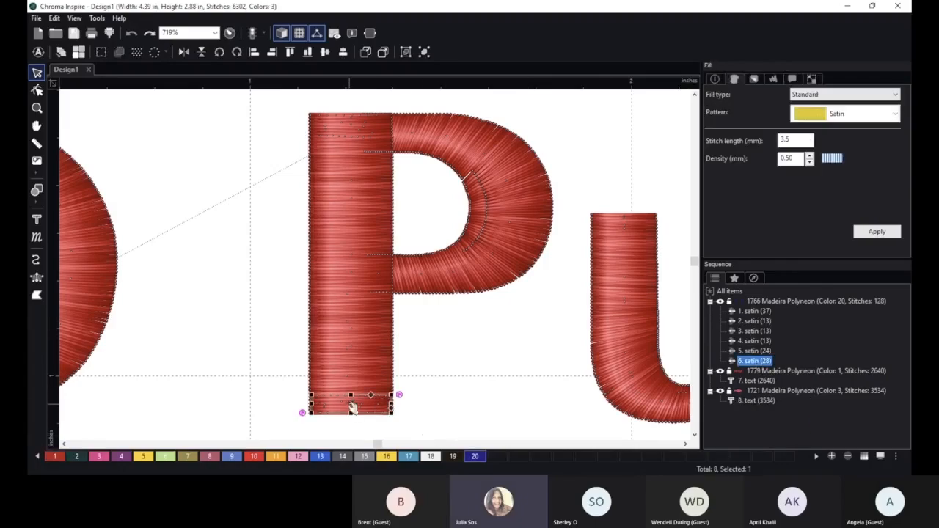
pyautogui.moveTo(351, 408); pyautogui.dragTo(528, 369)
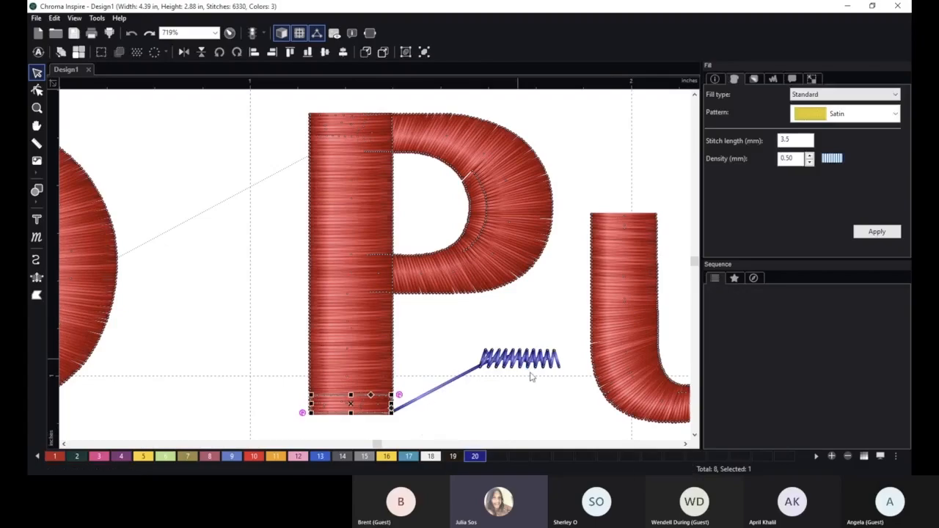
pyautogui.scroll(-5, 532, 377)
pyautogui.moveTo(435, 359); pyautogui.dragTo(232, 333)
pyautogui.moveTo(247, 306); pyautogui.dragTo(352, 194)
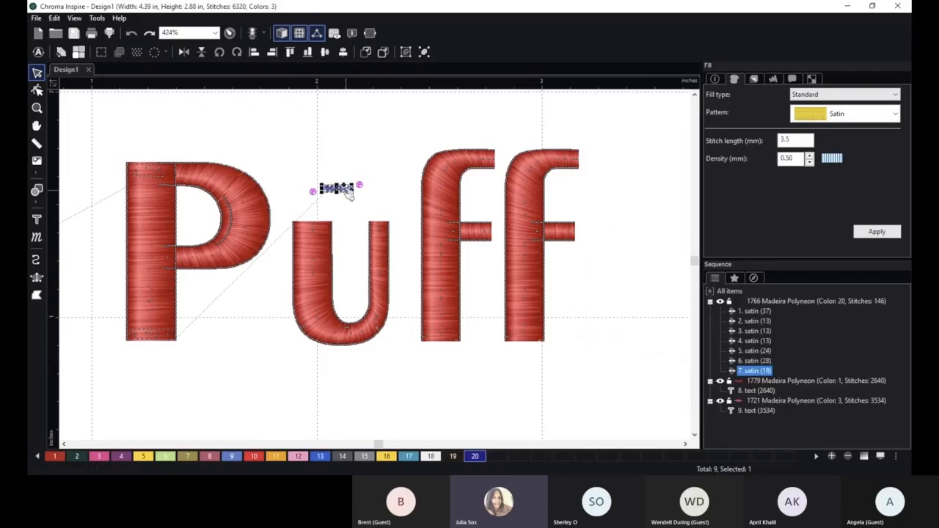
# Fit the copied end cap across the top of the u's left stem, matching the stem's width.
pyautogui.scroll(1, 340, 209)
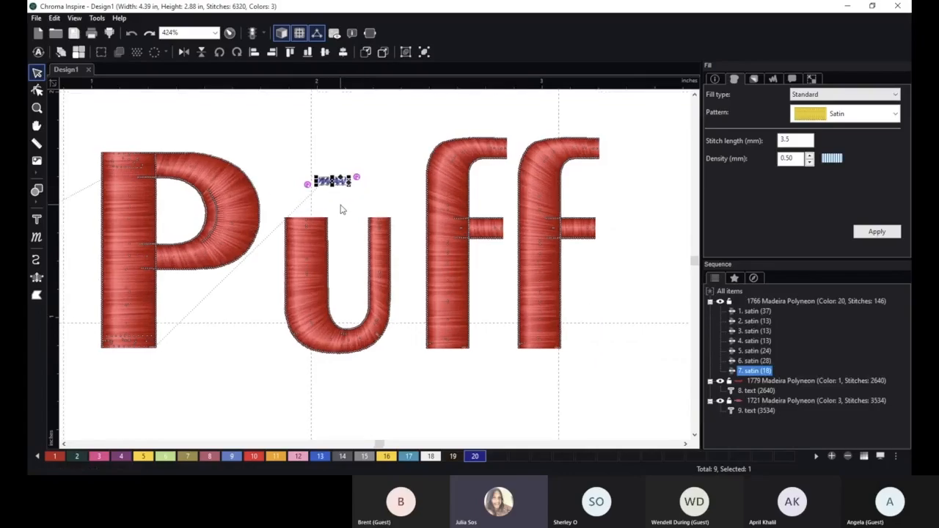
pyautogui.scroll(3, 340, 209)
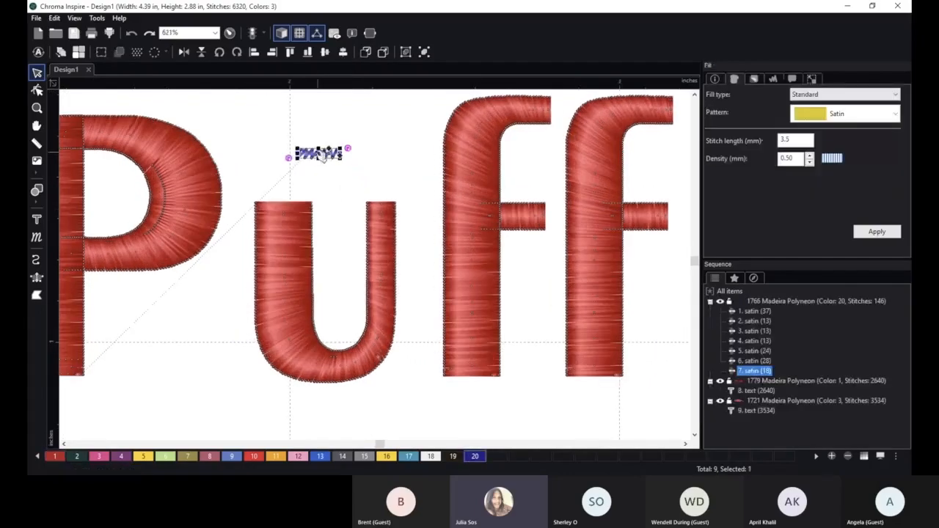
pyautogui.moveTo(320, 152); pyautogui.dragTo(309, 216)
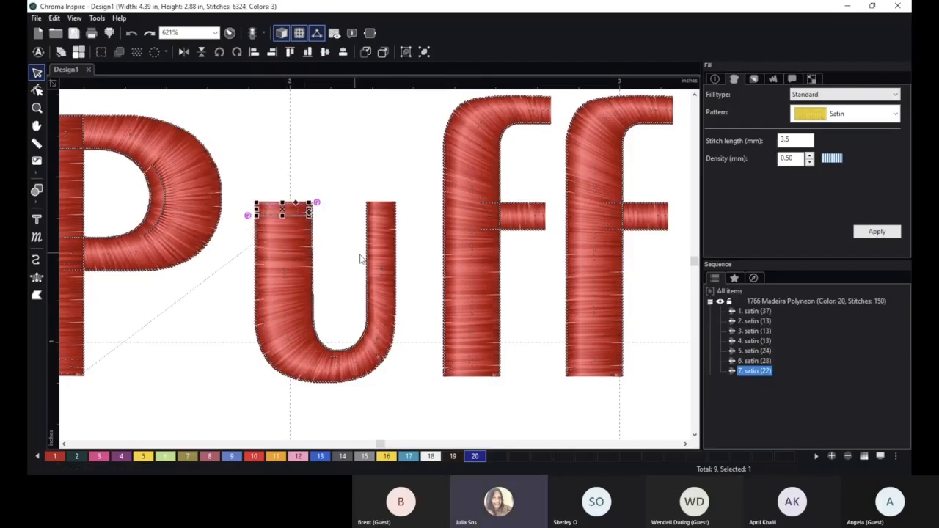
pyautogui.click(421, 211)
pyautogui.scroll(-4, 425, 214)
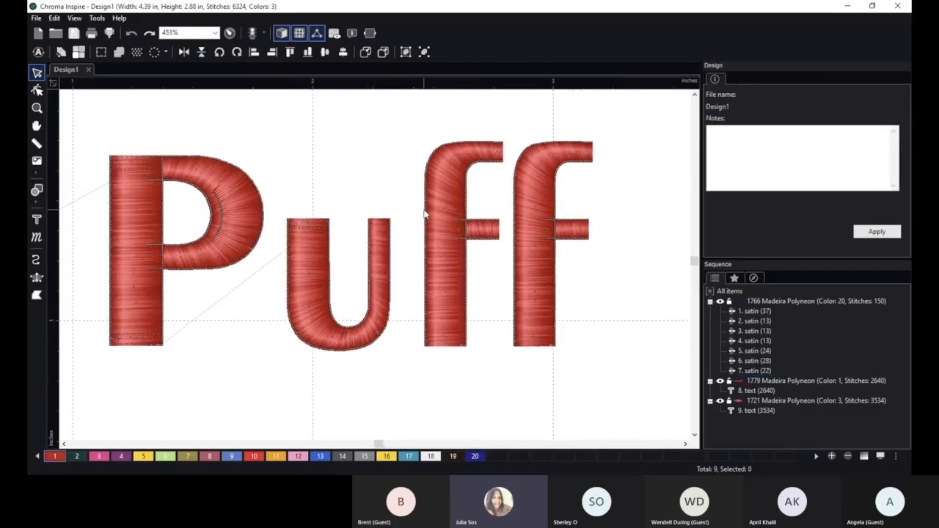
# Set the end command of the 3's upper end cap to trim to remove the connecting thread to the D.
pyautogui.press('space')
pyautogui.moveTo(320, 176); pyautogui.dragTo(503, 264)
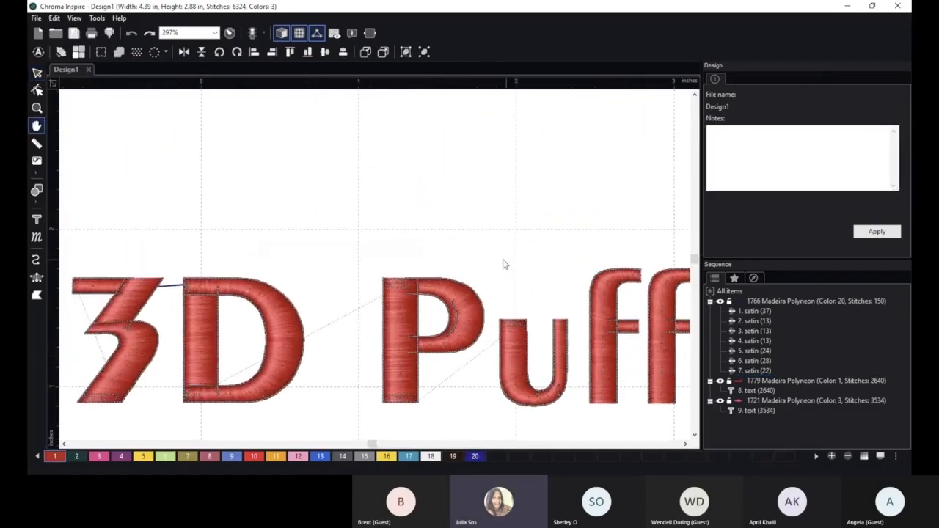
pyautogui.scroll(2, 296, 210)
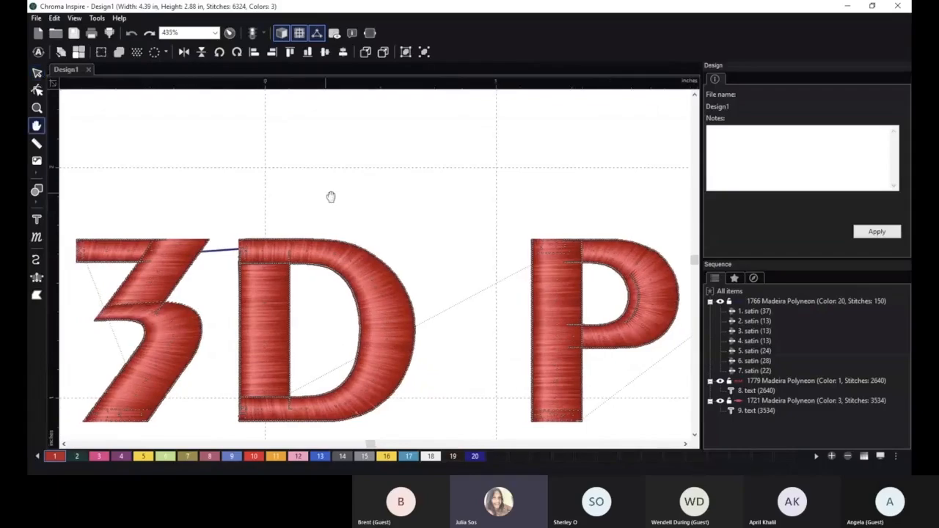
pyautogui.moveTo(331, 197); pyautogui.dragTo(329, 198)
pyautogui.scroll(3, 329, 199)
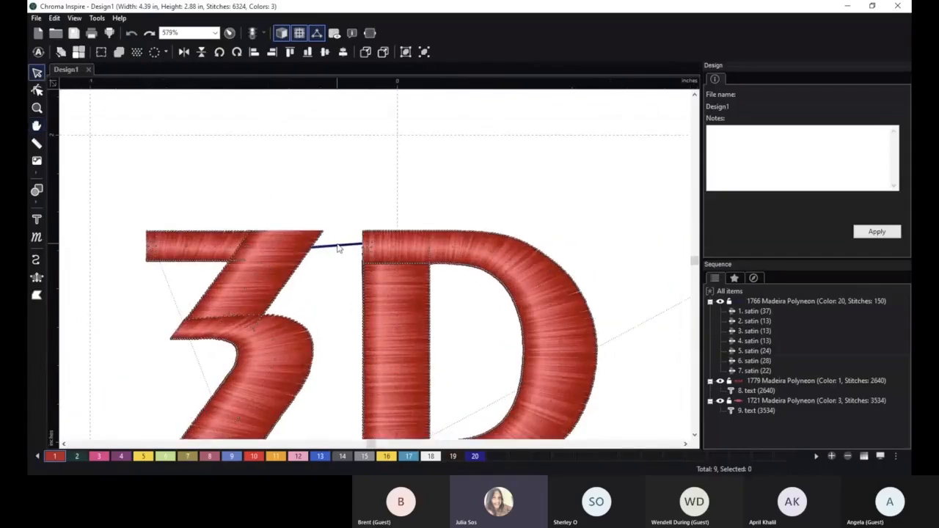
pyautogui.click(366, 245)
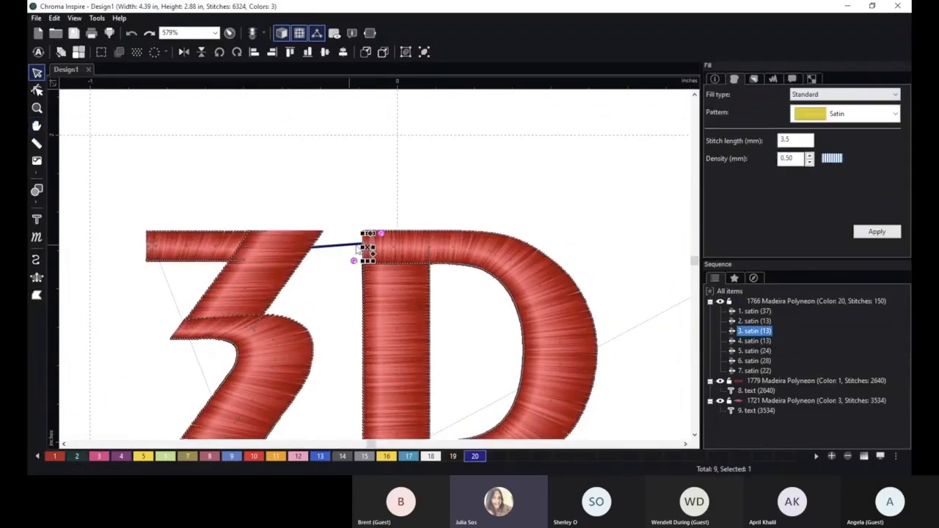
pyautogui.click(156, 245)
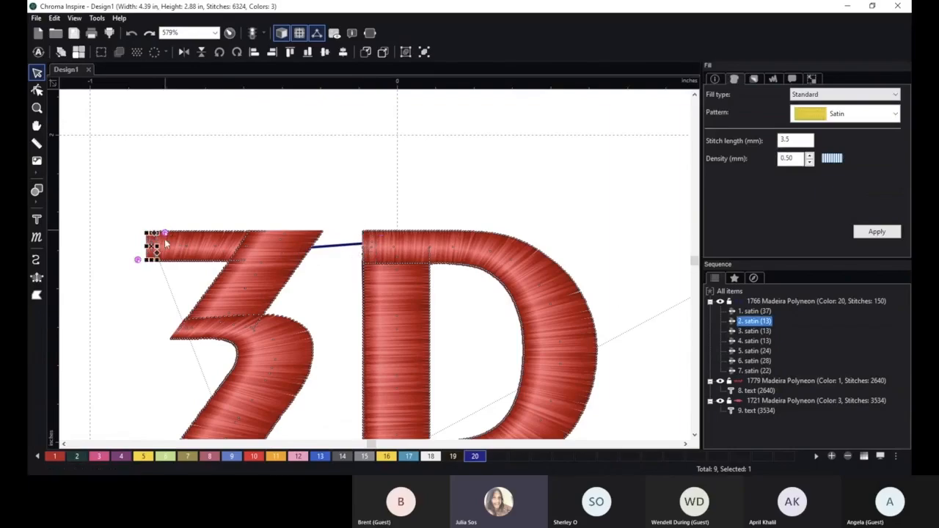
pyautogui.scroll(-2, 325, 264)
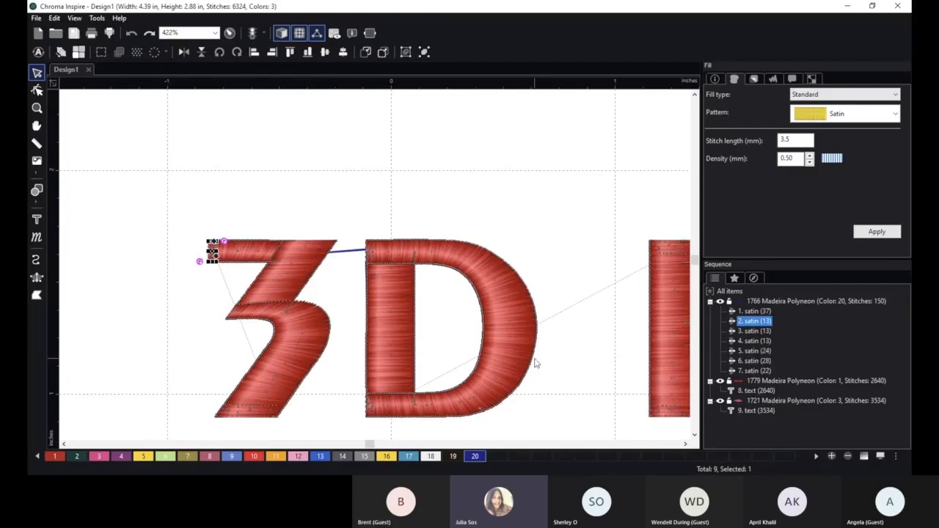
pyautogui.click(793, 79)
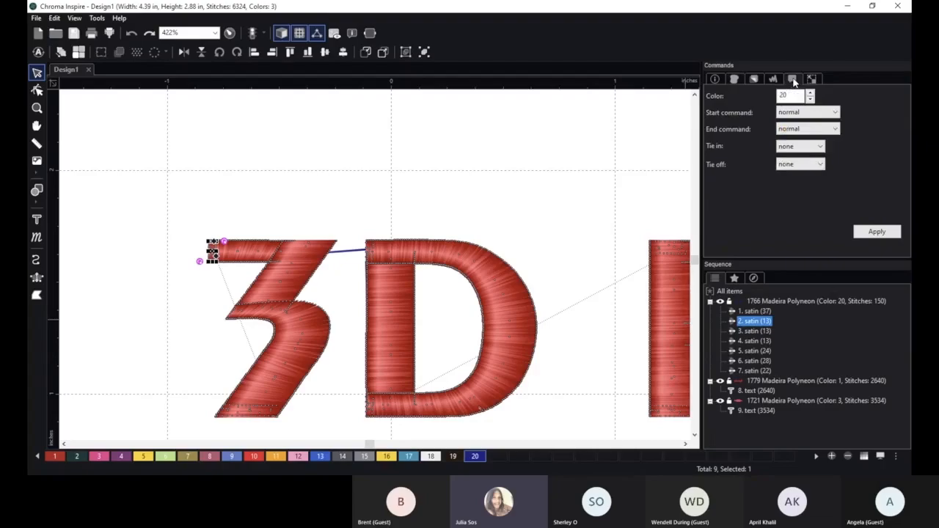
pyautogui.click(806, 129)
pyautogui.click(802, 157)
pyautogui.click(876, 231)
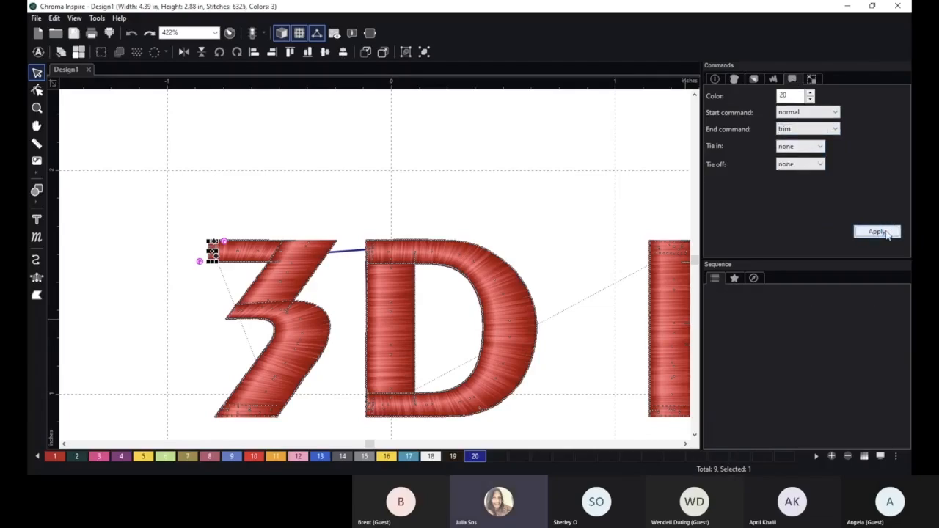
pyautogui.click(490, 220)
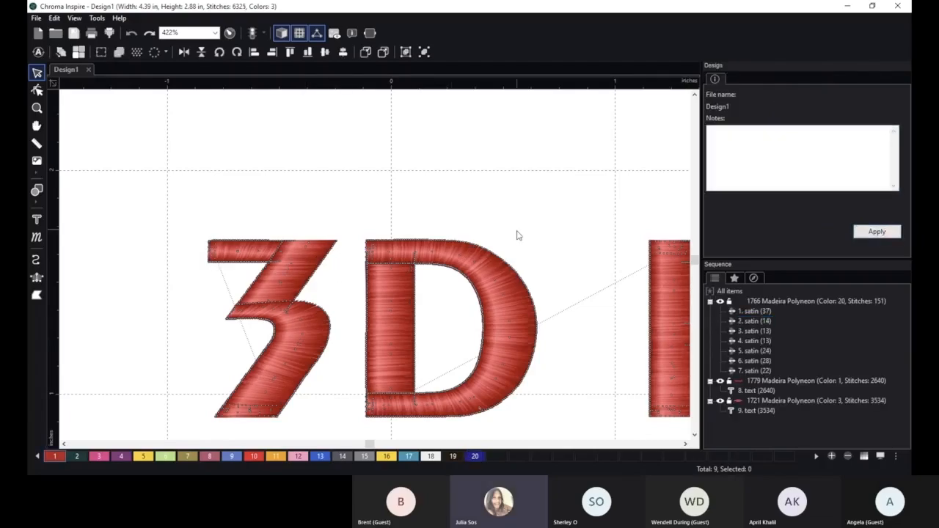
pyautogui.scroll(-6, 542, 218)
pyautogui.press('space')
pyautogui.moveTo(569, 205); pyautogui.dragTo(435, 217)
pyautogui.press('space')
pyautogui.scroll(2, 436, 218)
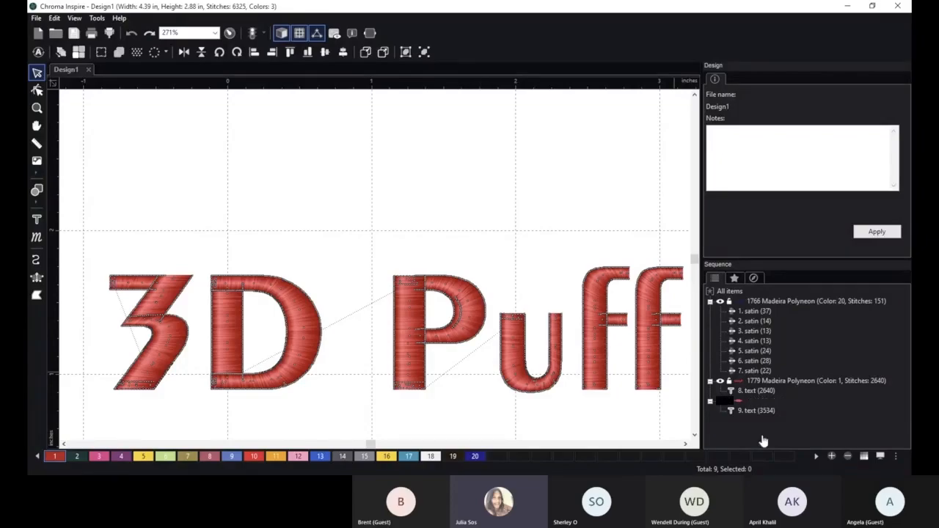
pyautogui.click(780, 57)
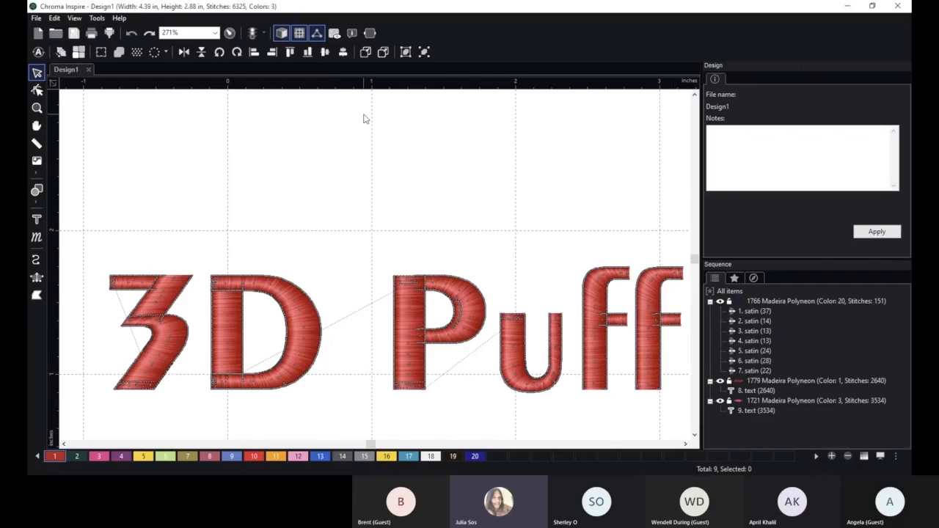
# Add a text object reading "Ricoma" above the 3D Puff lettering, using the Cooper font.
pyautogui.click(37, 219)
pyautogui.click(289, 152)
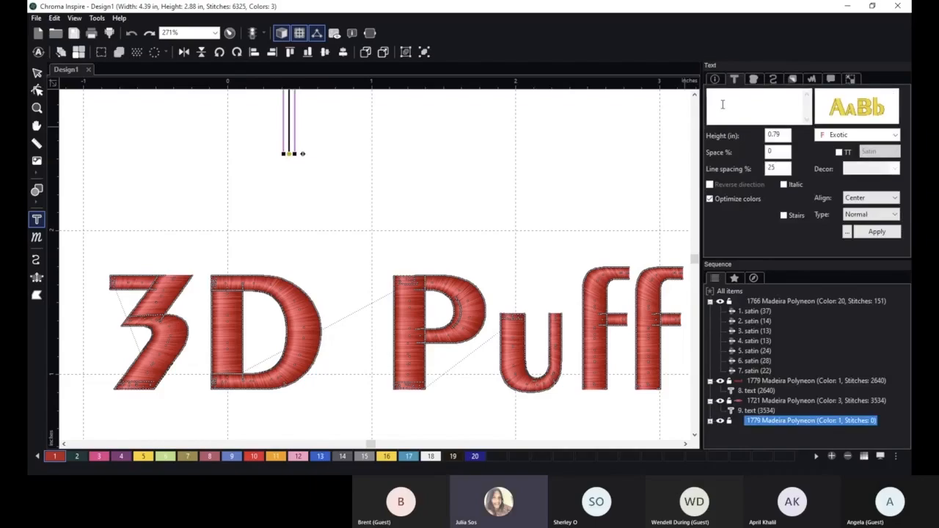
pyautogui.write('Ricoma')
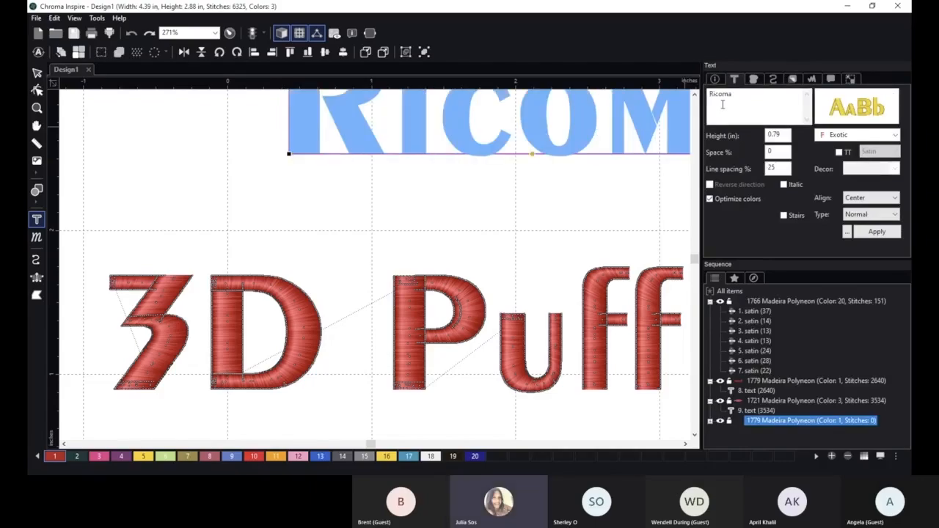
pyautogui.click(862, 109)
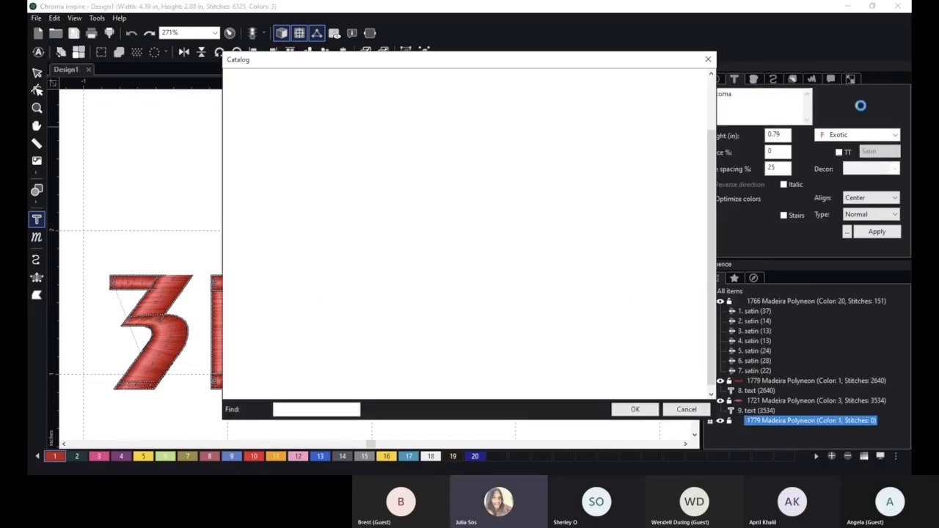
pyautogui.scroll(1, 521, 135)
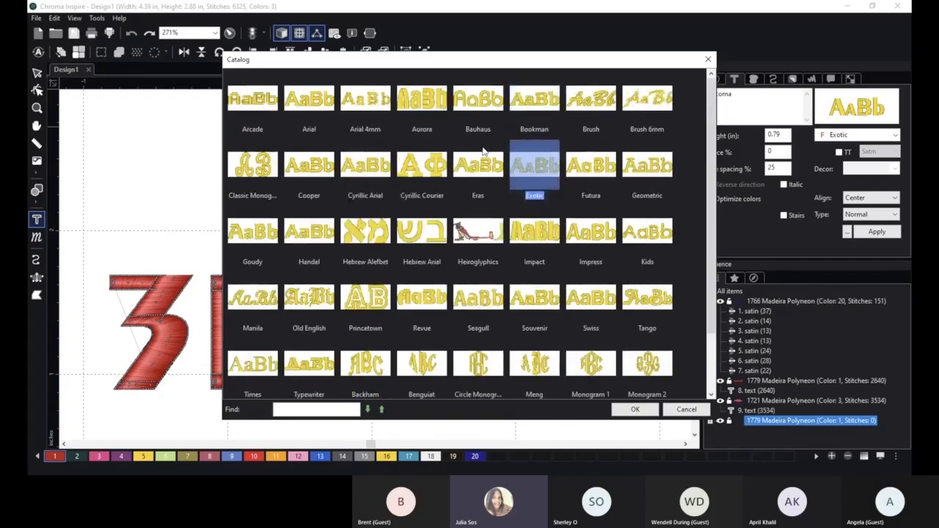
pyautogui.click(313, 169)
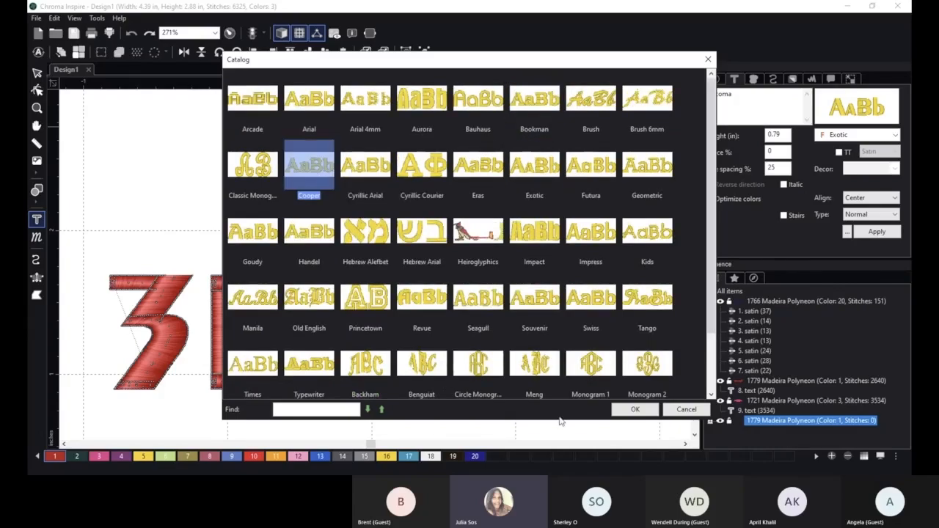
pyautogui.click(635, 410)
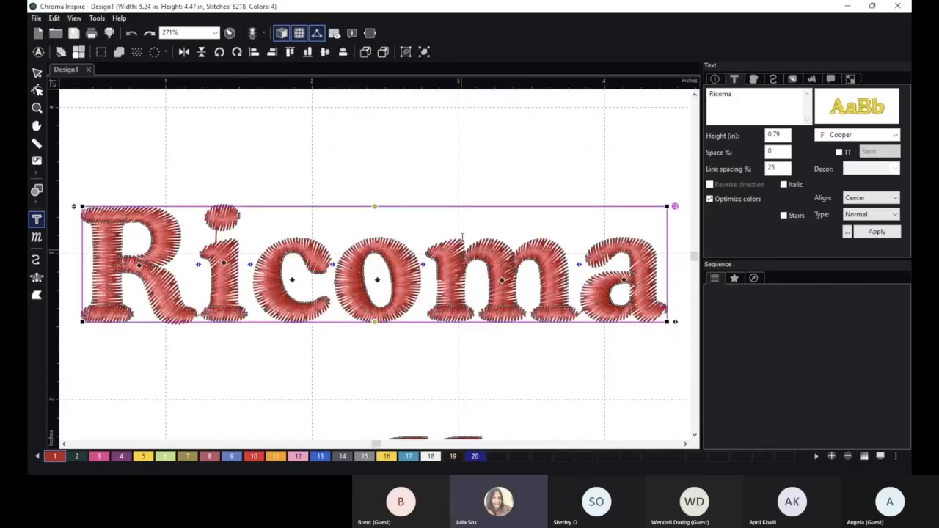
pyautogui.click(36, 73)
pyautogui.click(266, 361)
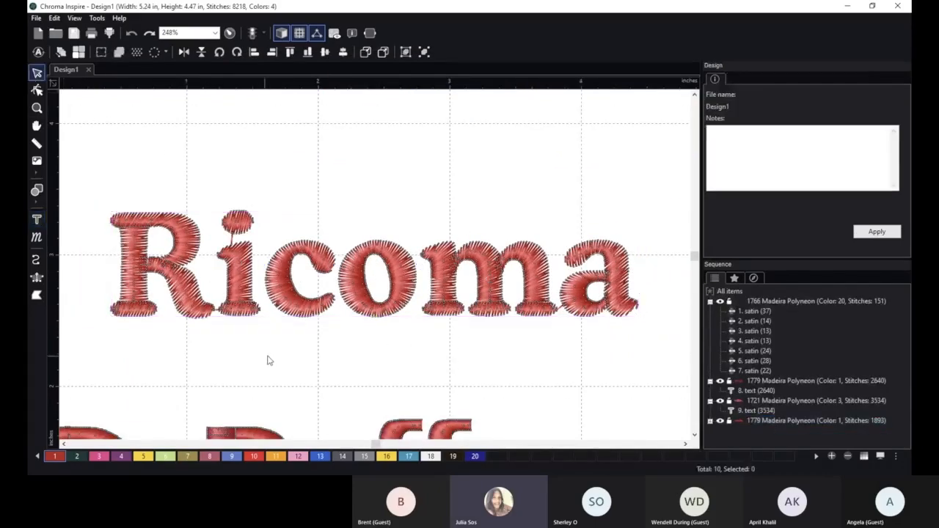
pyautogui.press('space')
pyautogui.moveTo(308, 356); pyautogui.dragTo(322, 325)
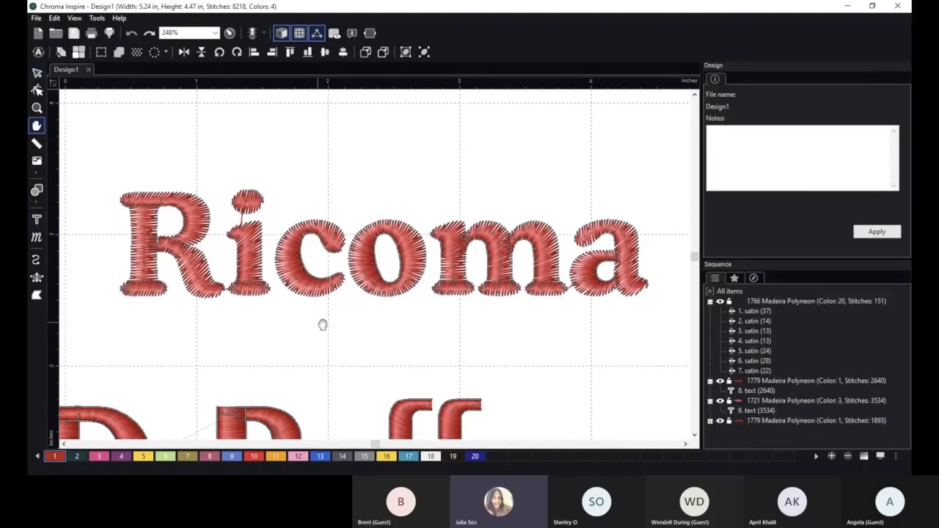
# Set the satin fill density of the "Ricoma" text to 0.20 mm.
pyautogui.scroll(3, 322, 325)
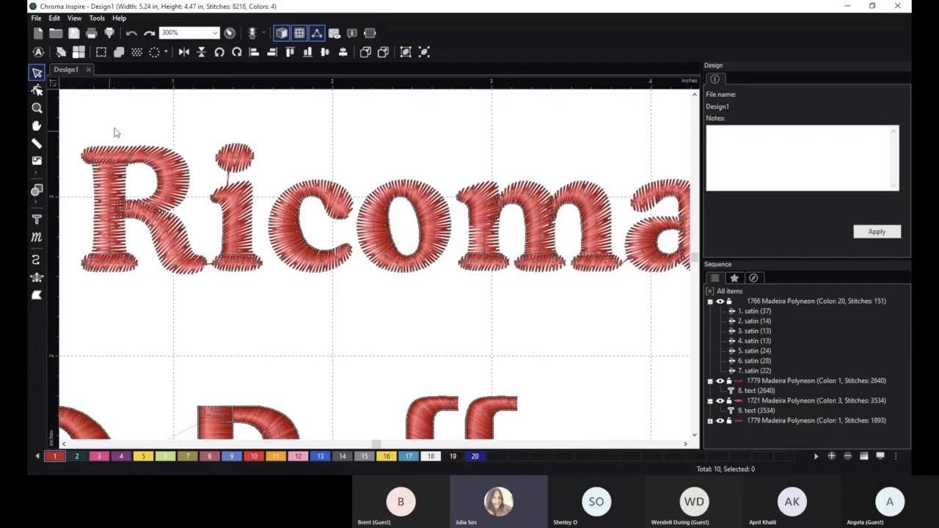
pyautogui.scroll(-2, 593, 309)
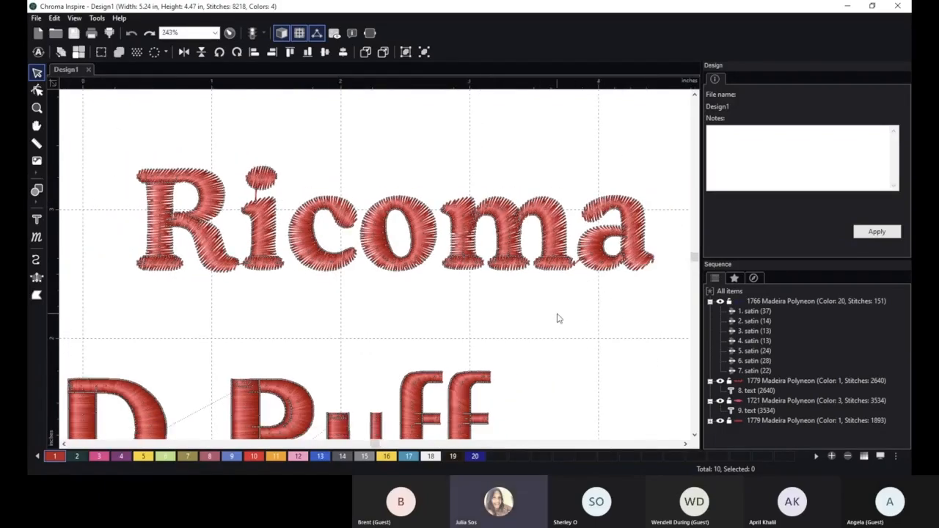
pyautogui.click(324, 229)
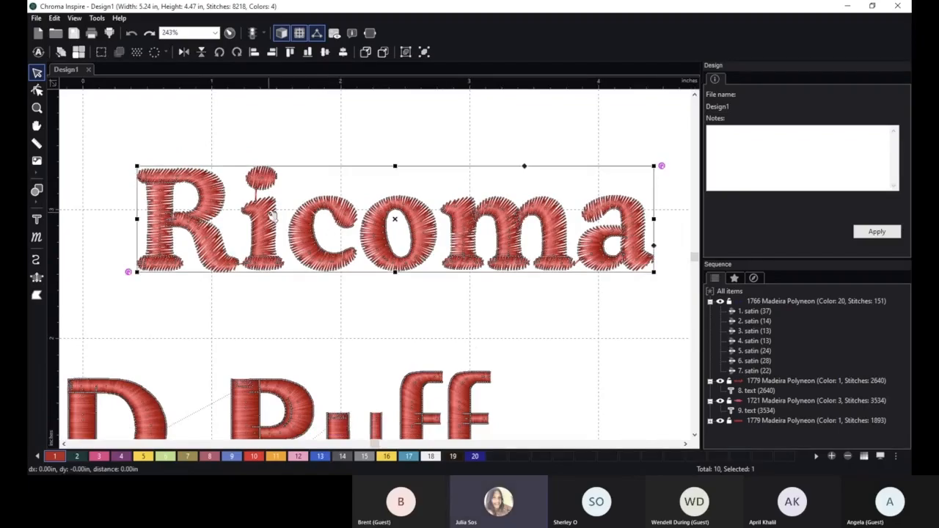
pyautogui.click(755, 80)
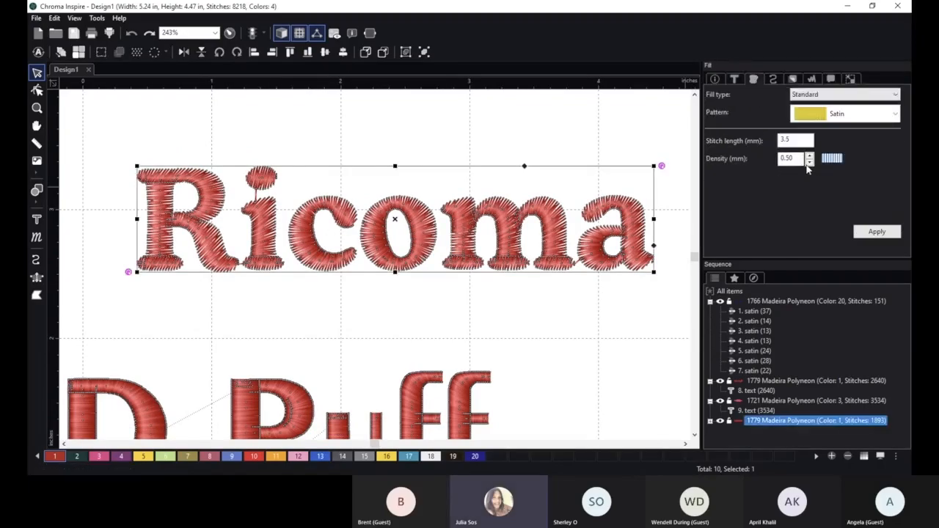
pyautogui.click(809, 164)
pyautogui.press('Return')
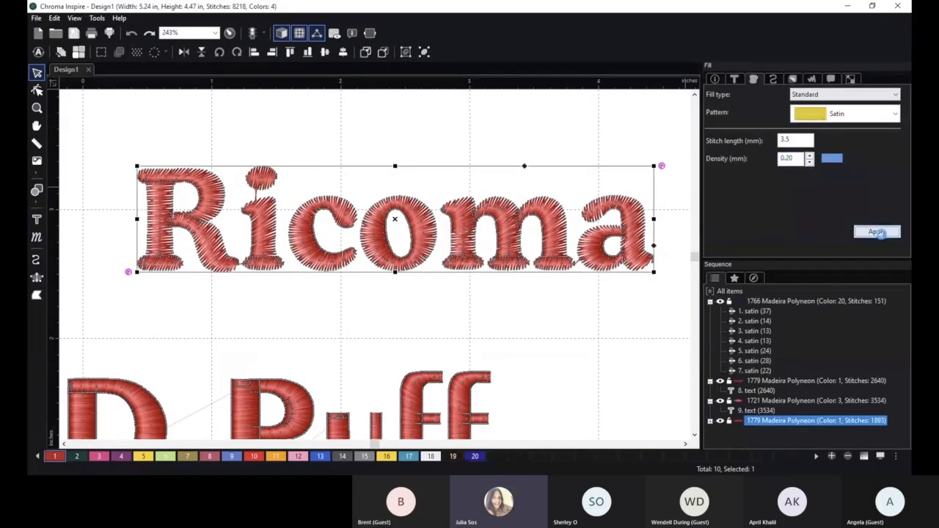
# Give the "Ricoma" text a Center Line underlay with stitch length and run stitch length both set to 4.0 mm.
pyautogui.click(792, 80)
pyautogui.click(710, 105)
pyautogui.click(710, 118)
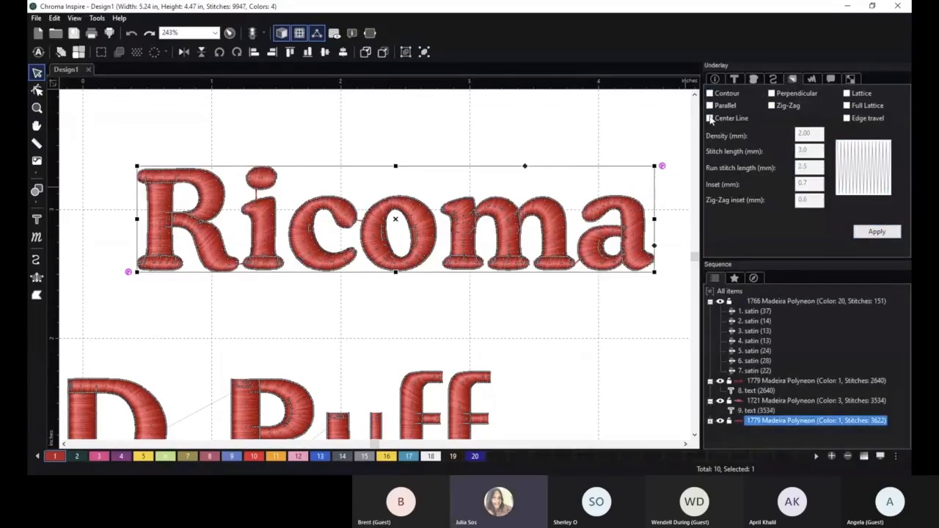
pyautogui.doubleClick(803, 149)
pyautogui.write('4')
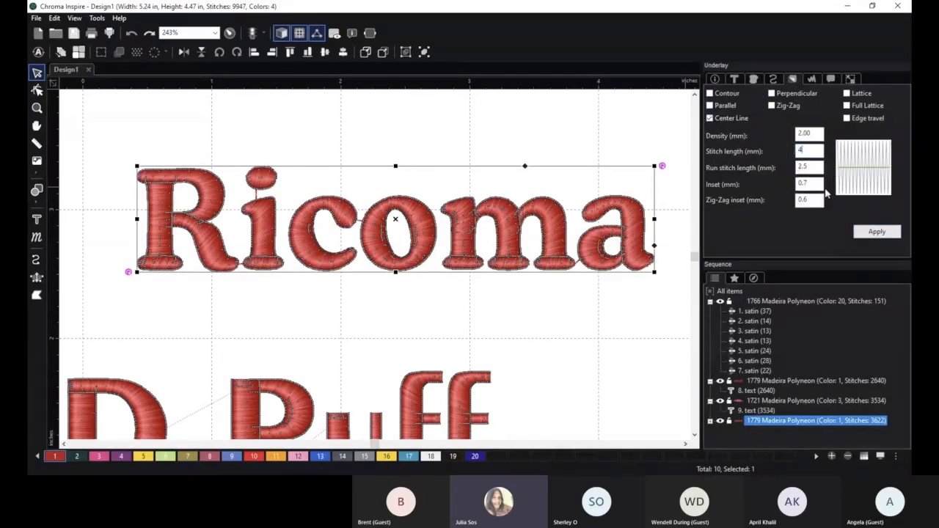
pyautogui.press('Tab')
pyautogui.write('4')
pyautogui.press('Return')
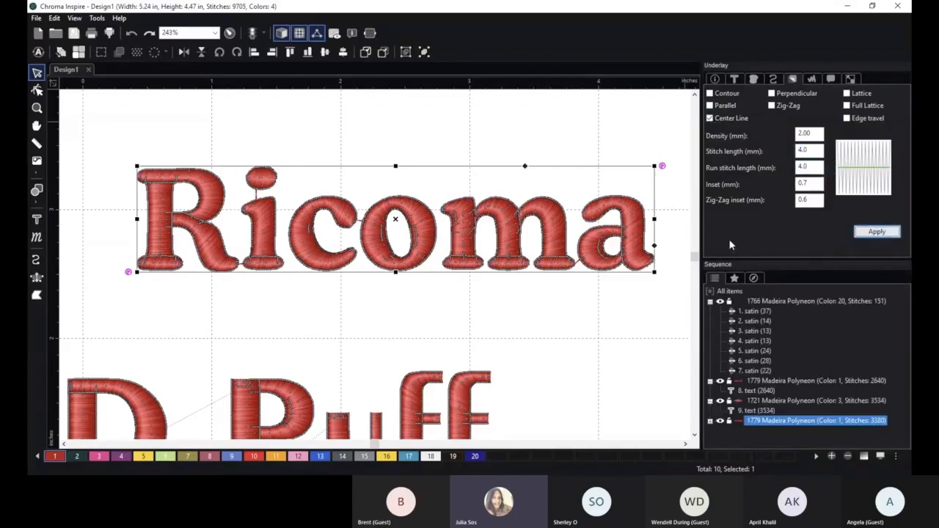
pyautogui.click(403, 314)
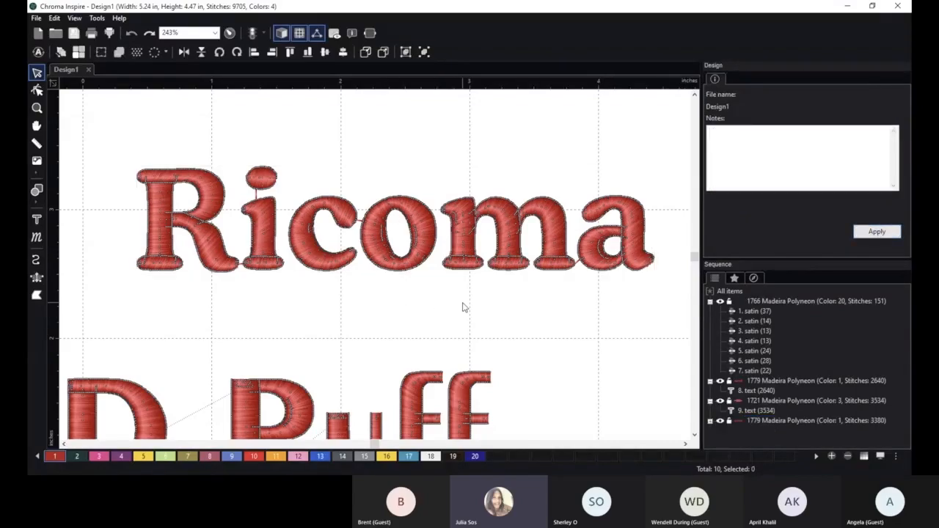
# Draw a small, narrow triangle shape in the empty area above the "Ricoma" lettering.
pyautogui.scroll(-1, 462, 306)
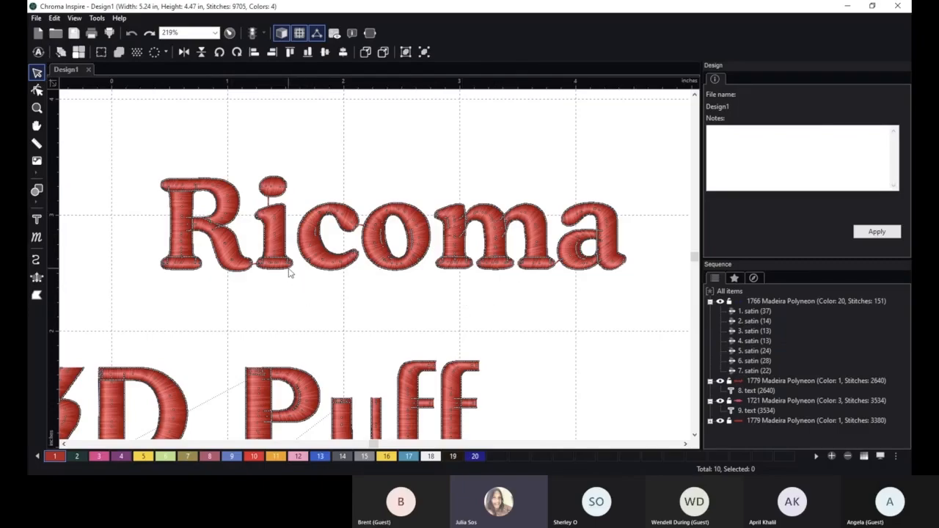
pyautogui.press('h')
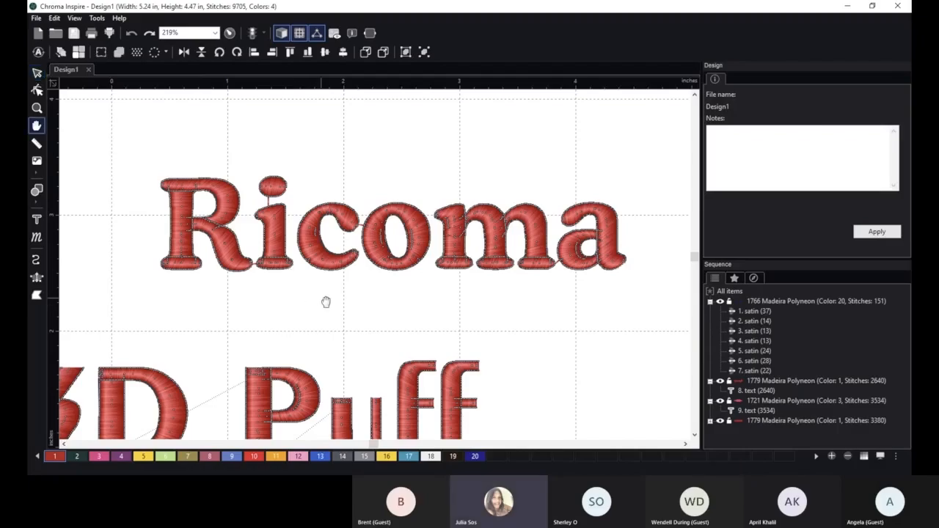
pyautogui.moveTo(325, 300); pyautogui.dragTo(273, 421)
pyautogui.press('Escape')
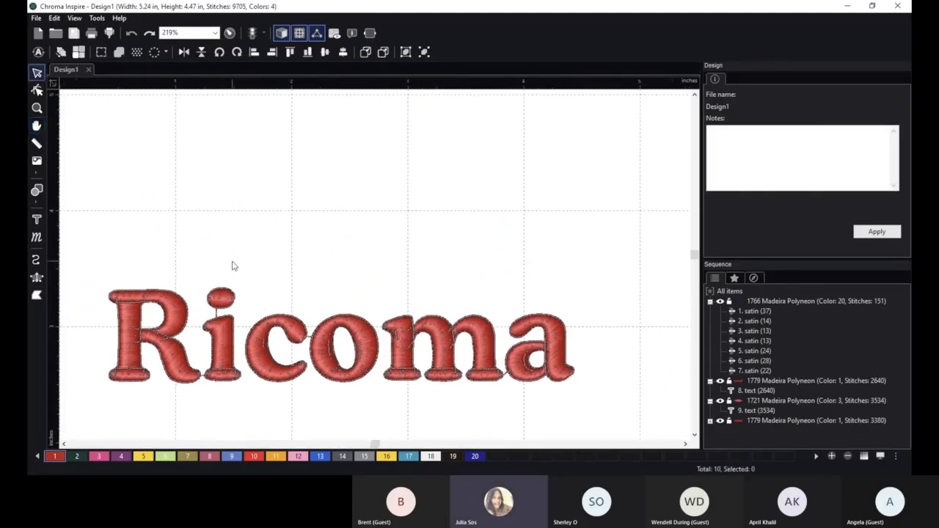
pyautogui.click(37, 194)
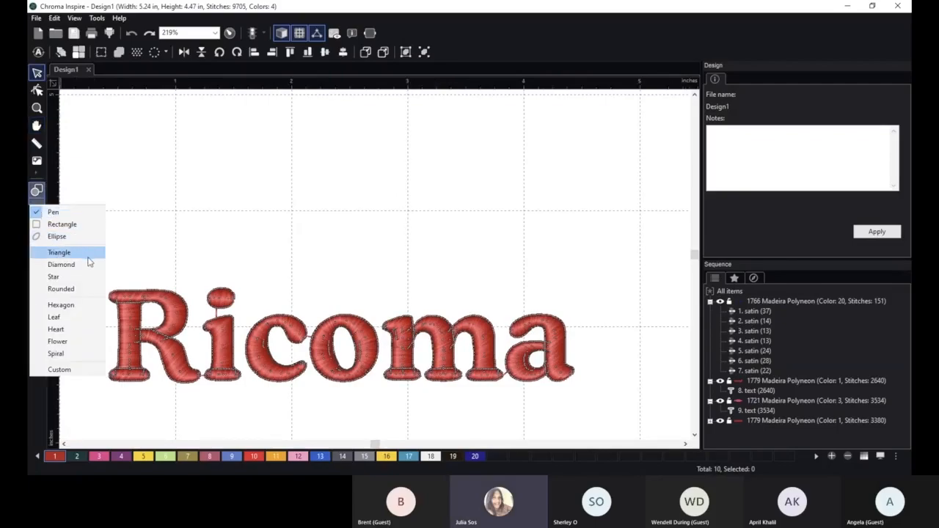
pyautogui.click(59, 252)
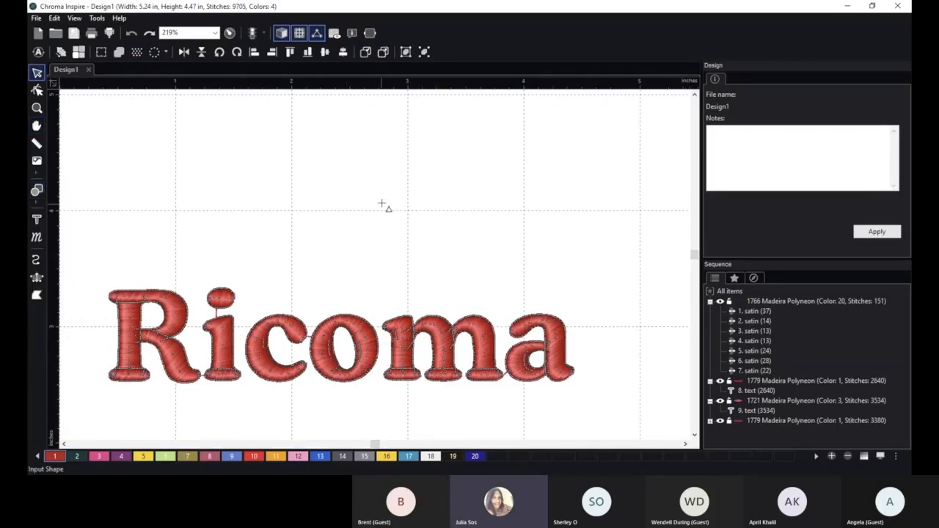
pyautogui.moveTo(366, 251); pyautogui.dragTo(364, 253)
pyautogui.click(37, 73)
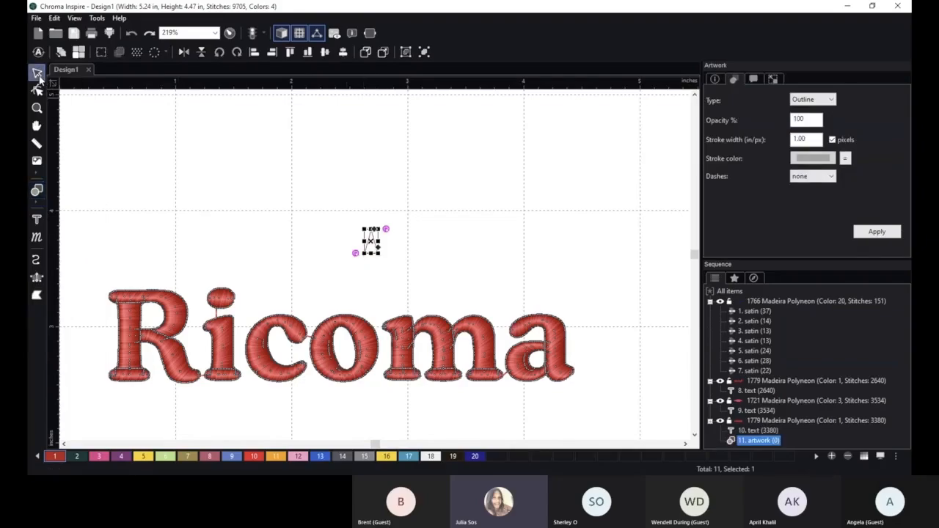
# Change the triangle artwork's type from outline to Fill and convert it to satin stitches.
pyautogui.click(832, 101)
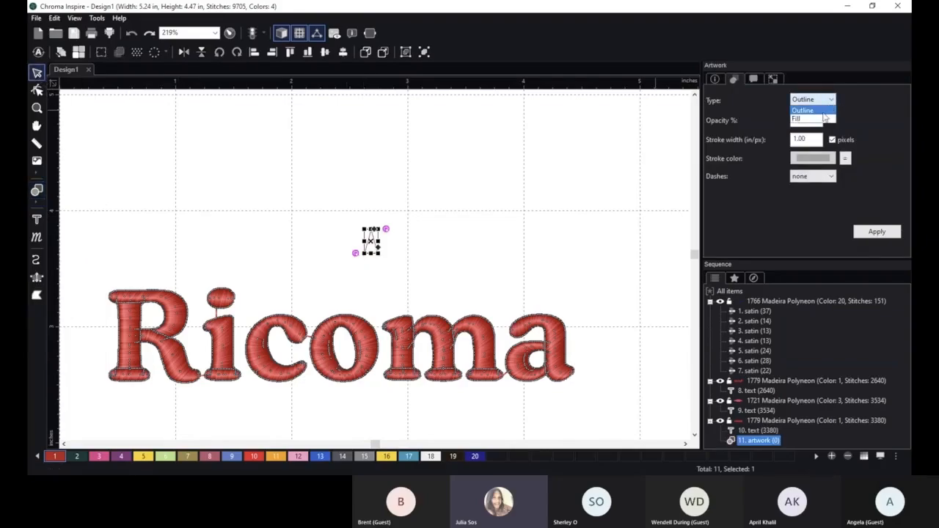
pyautogui.click(807, 116)
pyautogui.click(865, 231)
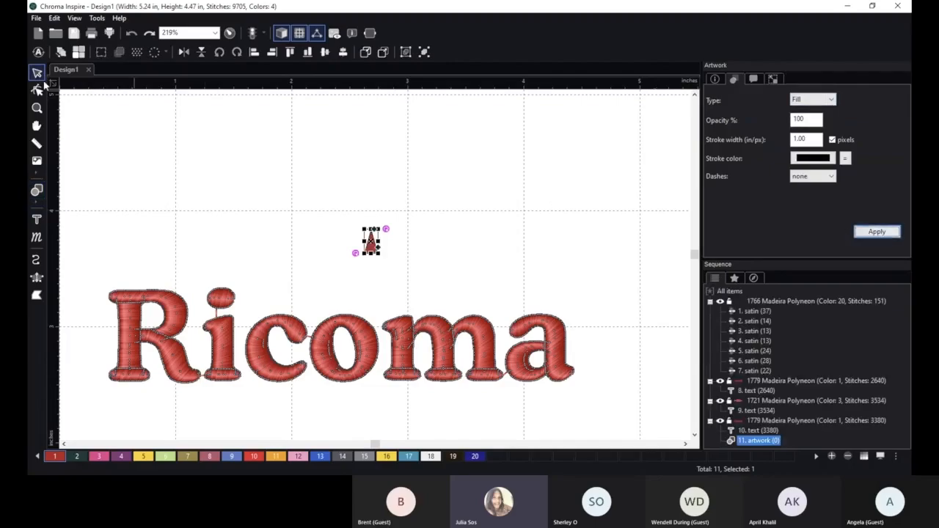
pyautogui.click(38, 52)
pyautogui.click(470, 283)
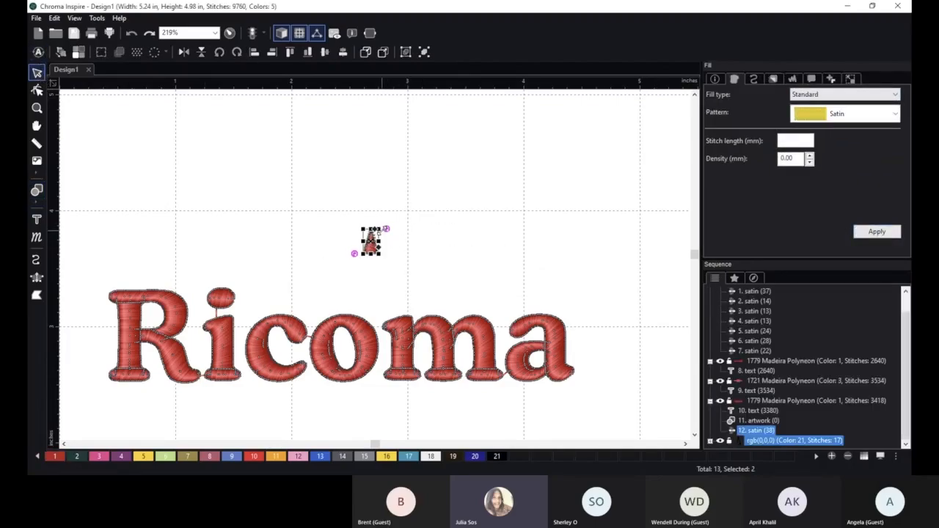
# Enlarge the stitched triangle beside the original artwork and delete its black outline stitches.
pyautogui.moveTo(380, 230); pyautogui.dragTo(437, 246)
pyautogui.click(493, 279)
pyautogui.click(449, 259)
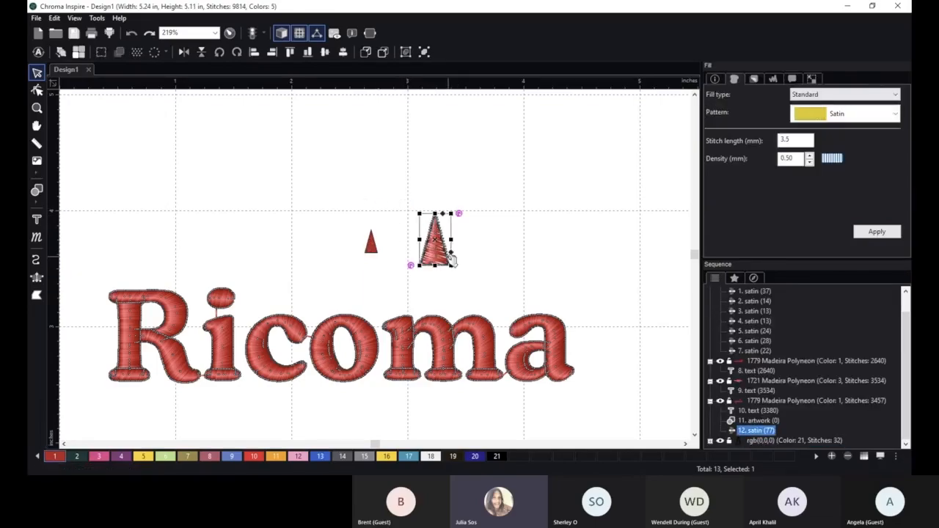
pyautogui.click(741, 440)
pyautogui.press('Delete')
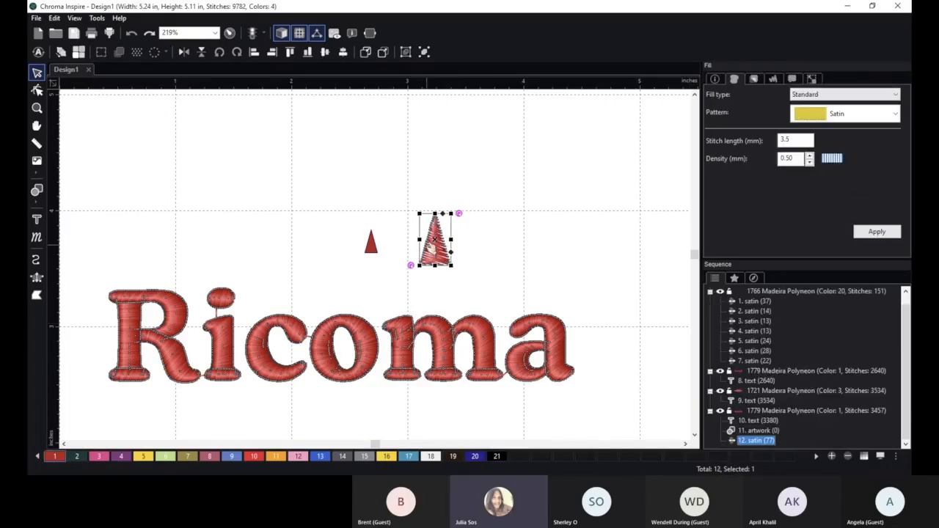
# Recolor the stitched triangle with blue thread color 13.
pyautogui.scroll(3, 375, 264)
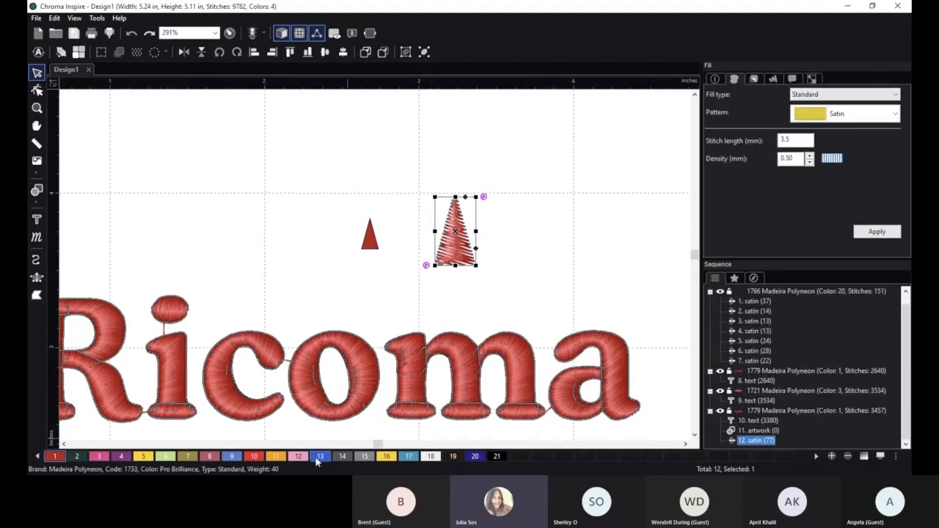
pyautogui.click(320, 456)
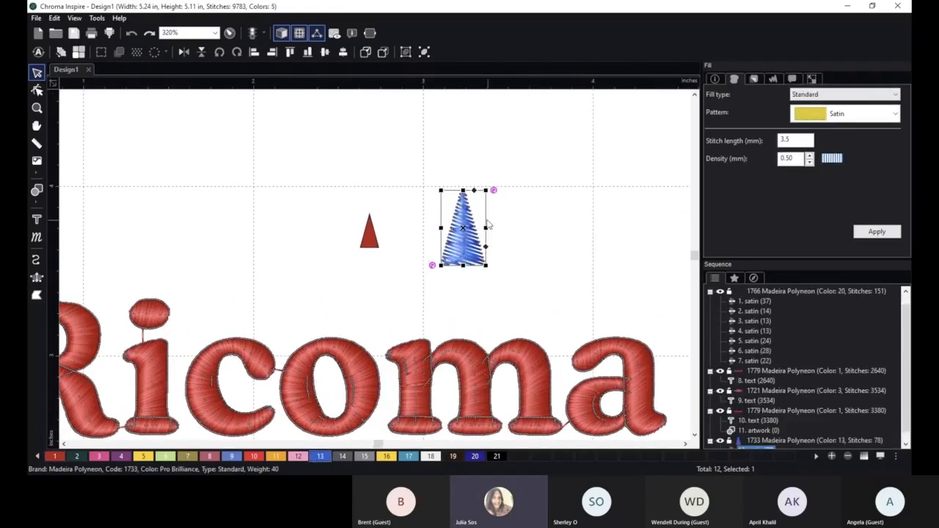
pyautogui.scroll(1, 513, 204)
# Set the blue triangle's satin density to 0.20 mm and give it a Center Line underlay.
pyautogui.click(467, 252)
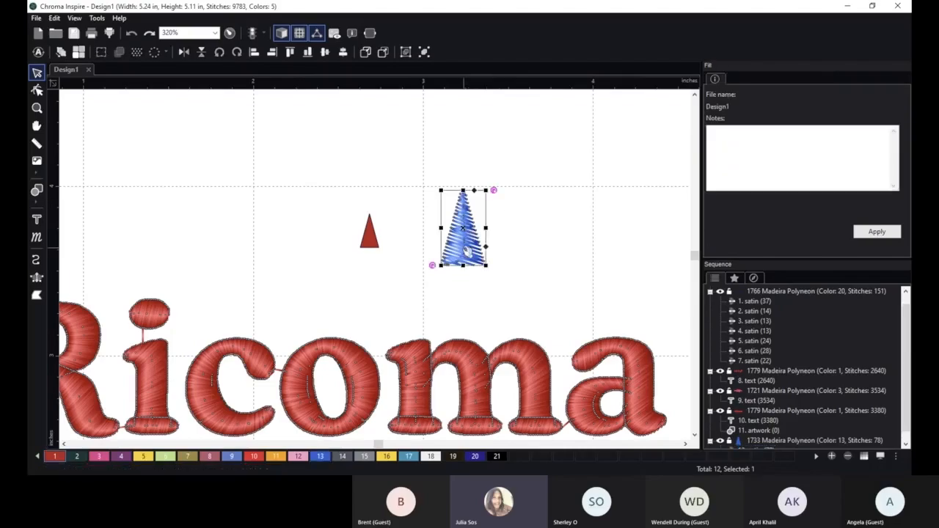
pyautogui.click(809, 163)
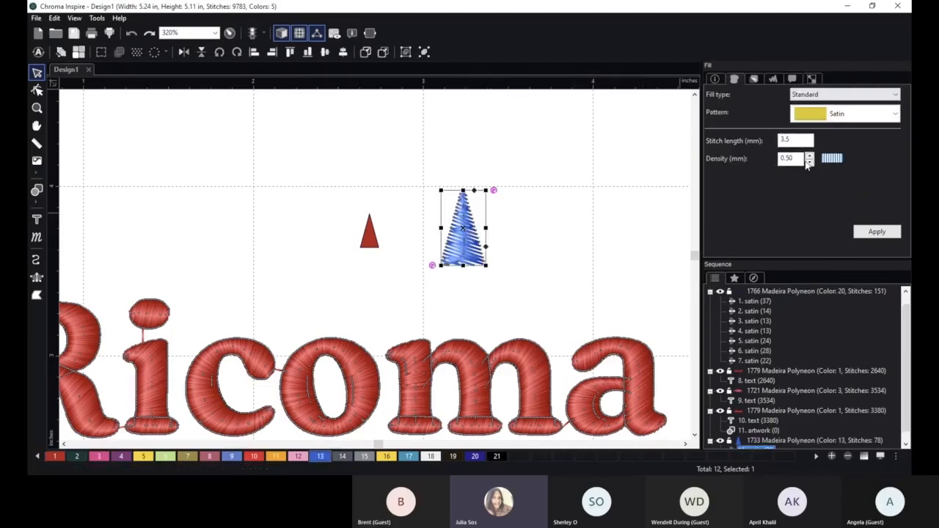
pyautogui.click(809, 162)
pyautogui.click(870, 236)
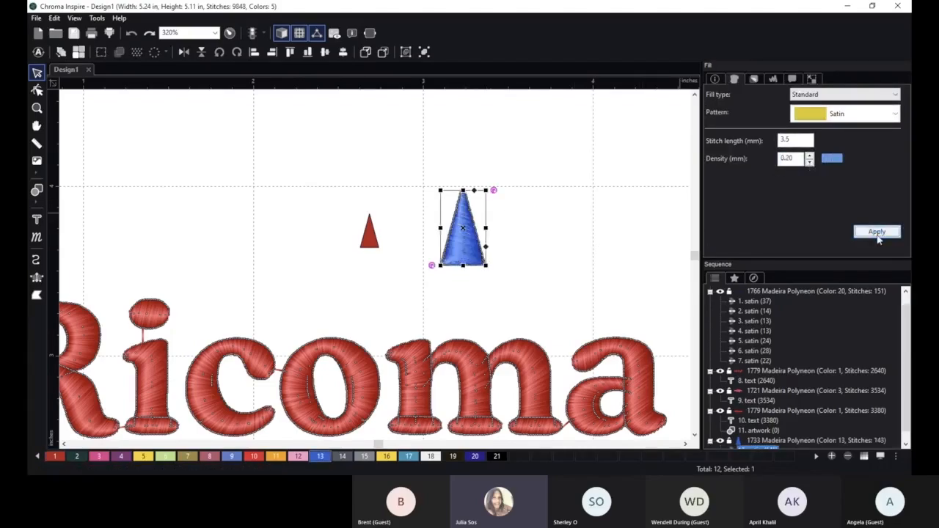
pyautogui.click(754, 78)
pyautogui.click(728, 120)
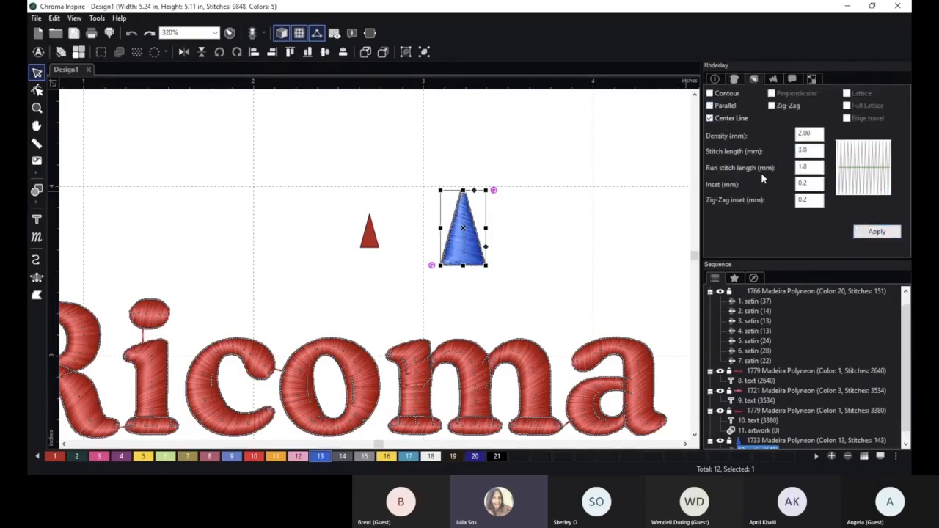
pyautogui.click(876, 236)
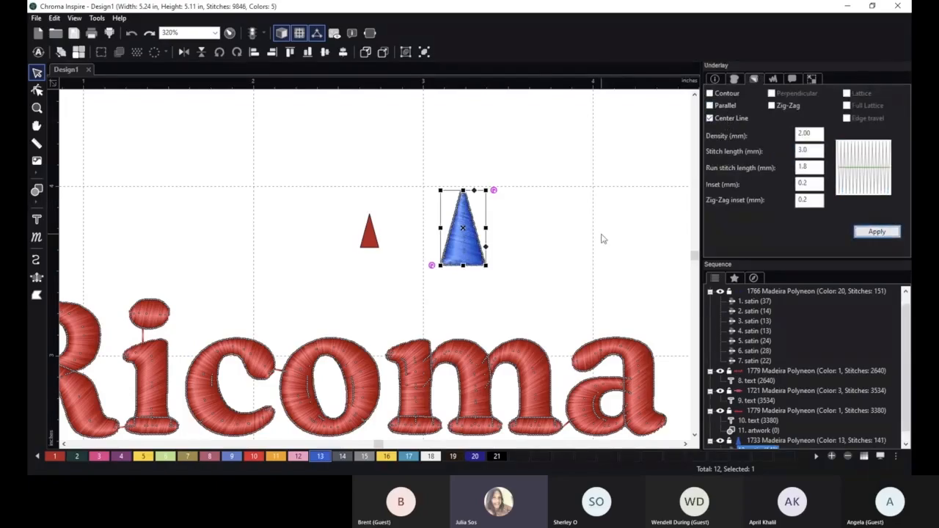
# Level the blue triangle's stitch angle line so its satin stitches run horizontally.
pyautogui.scroll(2, 601, 238)
pyautogui.click(565, 211)
pyautogui.press('space')
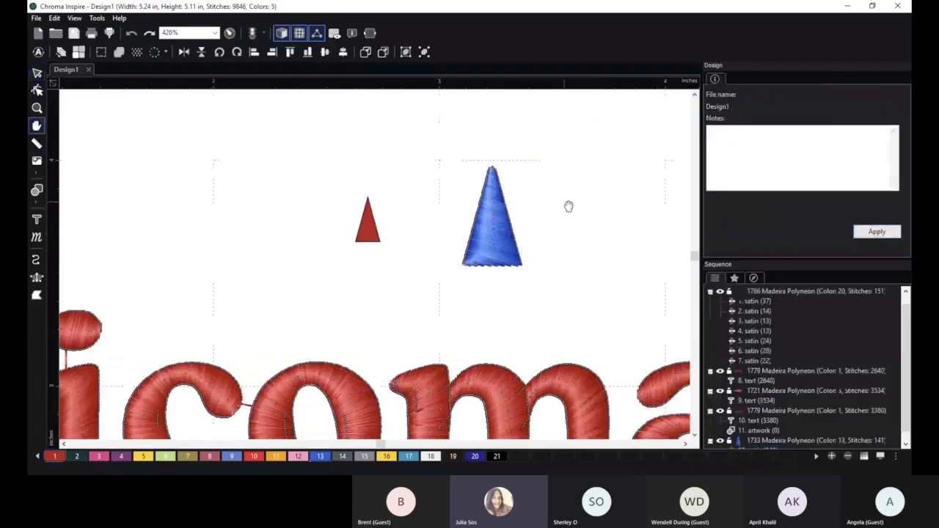
pyautogui.moveTo(568, 207); pyautogui.dragTo(475, 210)
pyautogui.scroll(2, 512, 225)
pyautogui.scroll(1, 512, 224)
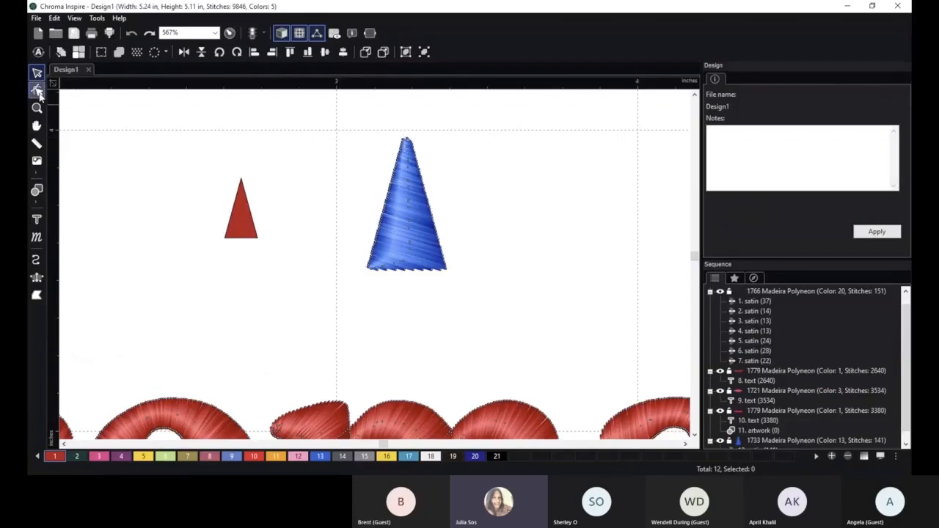
pyautogui.click(36, 90)
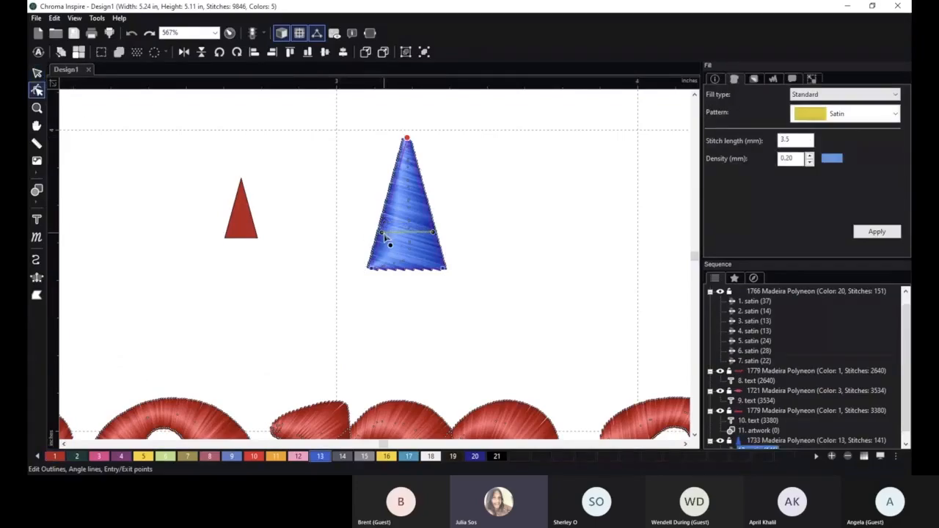
pyautogui.click(506, 275)
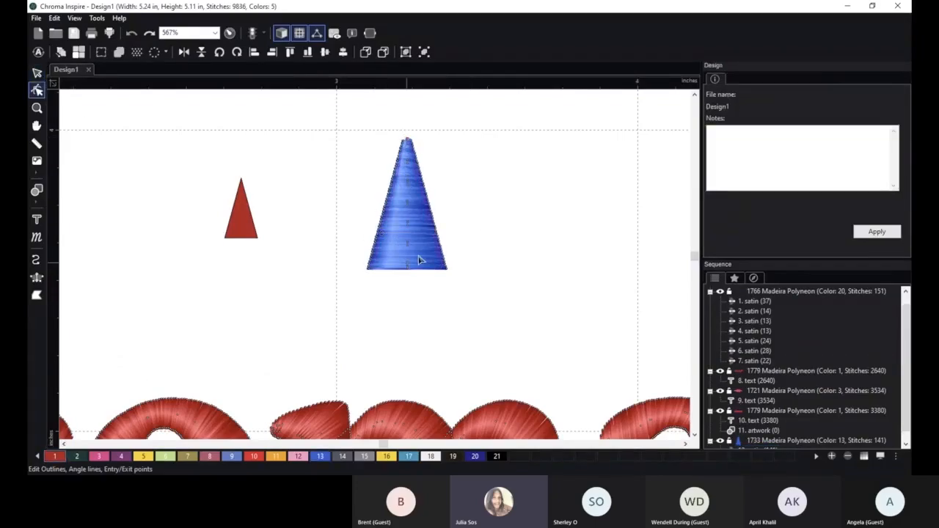
# Examine the blue triangle's satin stitches, outline points and angle line up close.
pyautogui.scroll(-1, 413, 240)
pyautogui.scroll(5, 413, 240)
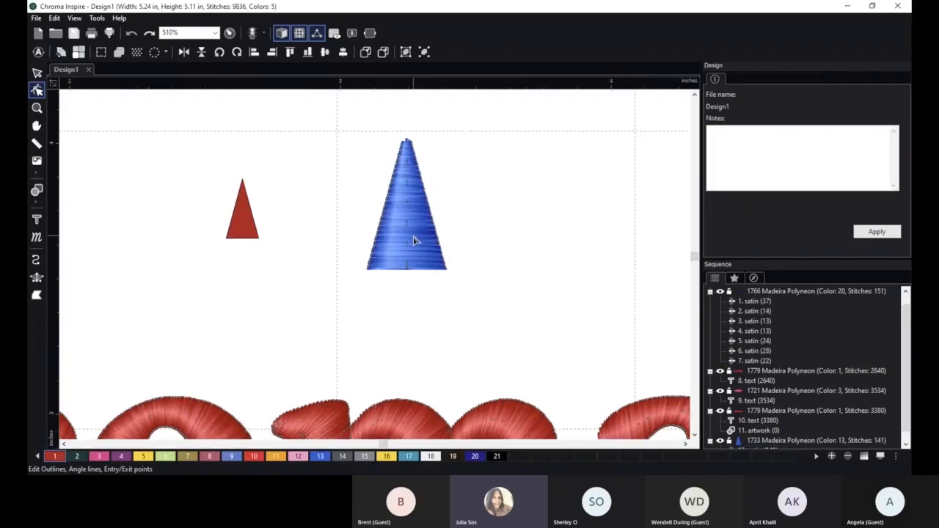
pyautogui.scroll(-3, 412, 240)
pyautogui.scroll(-1, 413, 240)
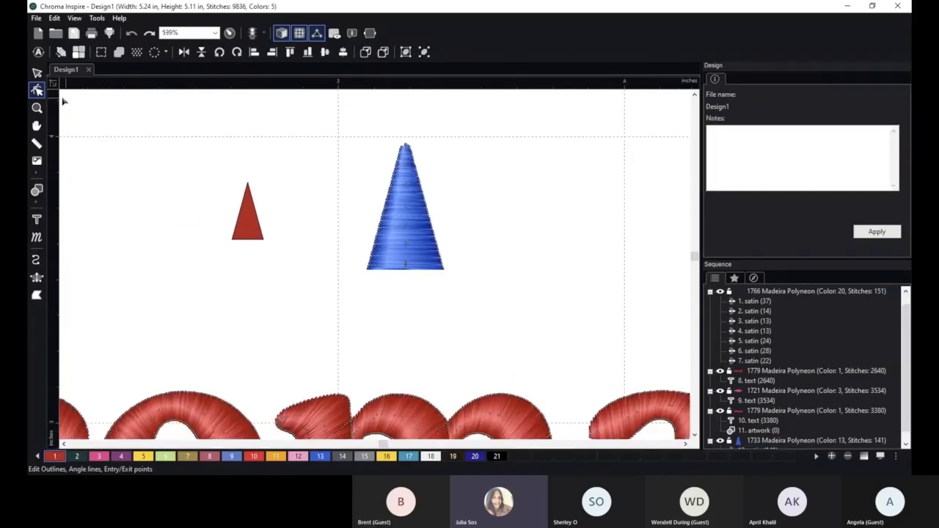
pyautogui.click(432, 232)
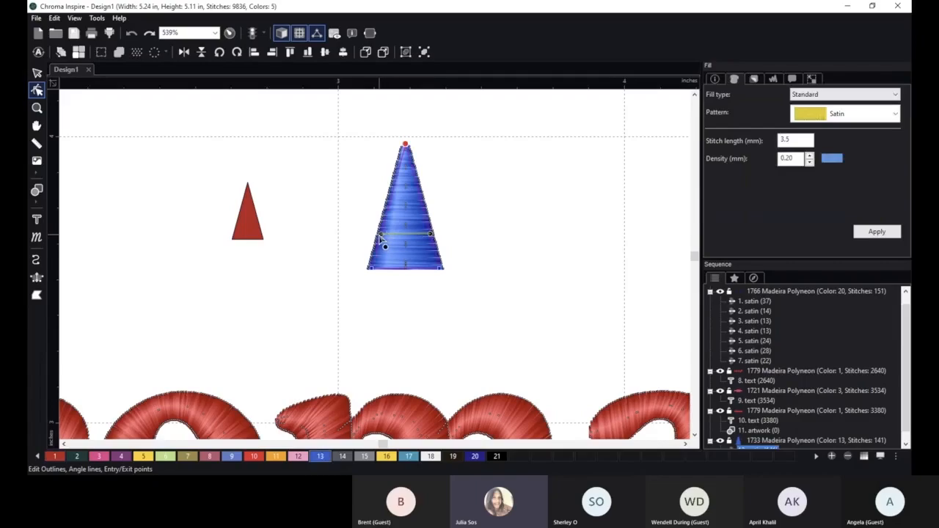
pyautogui.scroll(5, 381, 239)
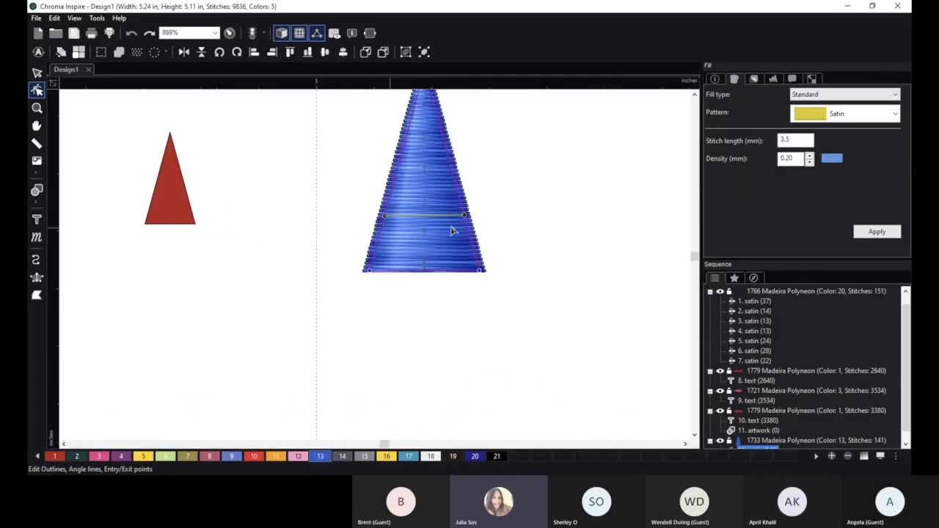
# Tilt the blue triangle's stitch angle line by raising one end, so its satin stitches run diagonally.
pyautogui.press('space')
pyautogui.moveTo(539, 189); pyautogui.dragTo(509, 267)
pyautogui.scroll(1, 509, 257)
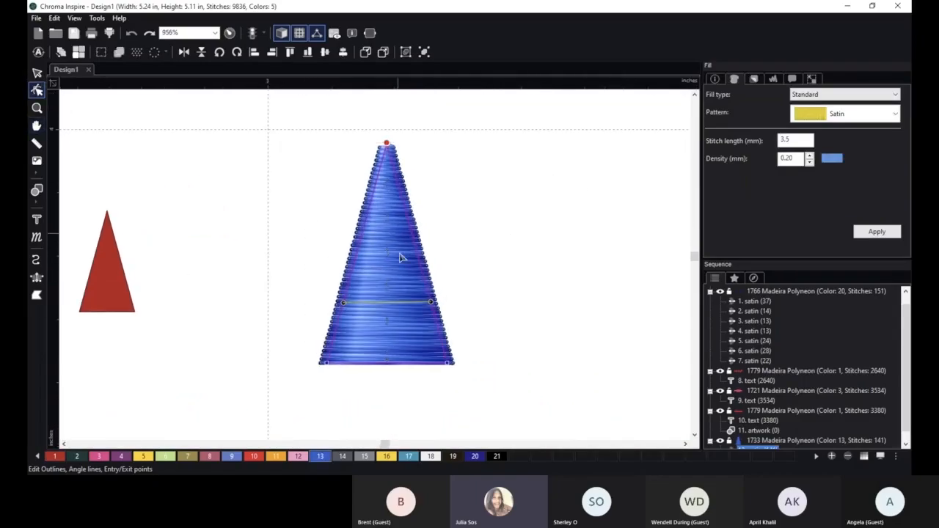
pyautogui.moveTo(342, 304); pyautogui.dragTo(351, 274)
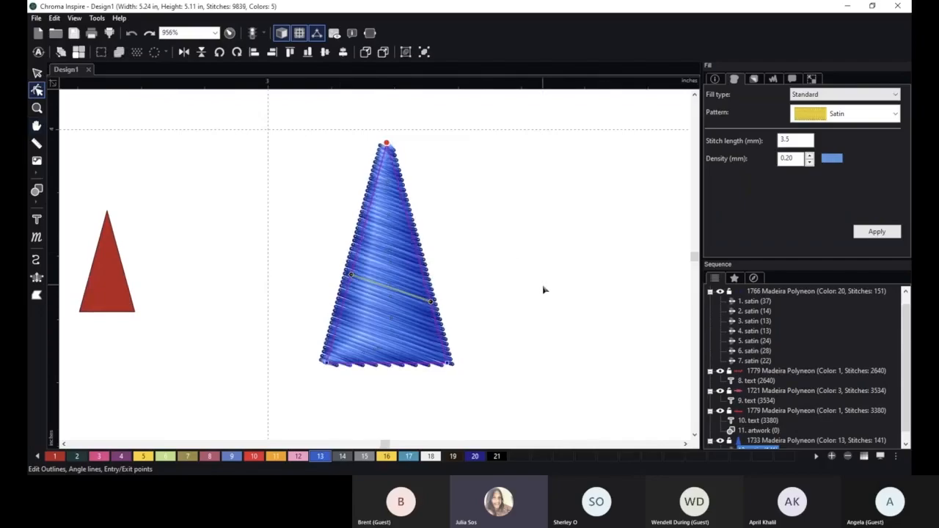
pyautogui.click(441, 385)
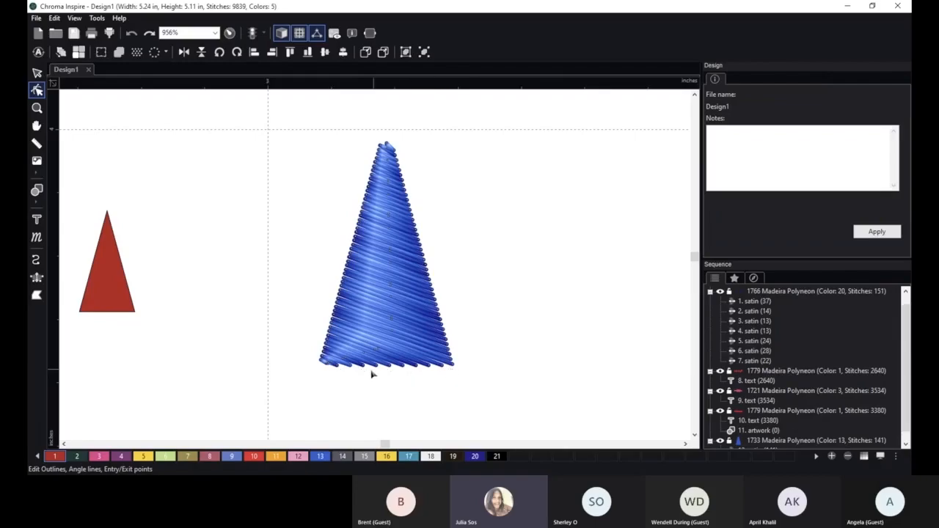
# Return the blue triangle's stitch angle line to roughly horizontal so its satin stitches run level.
pyautogui.click(437, 309)
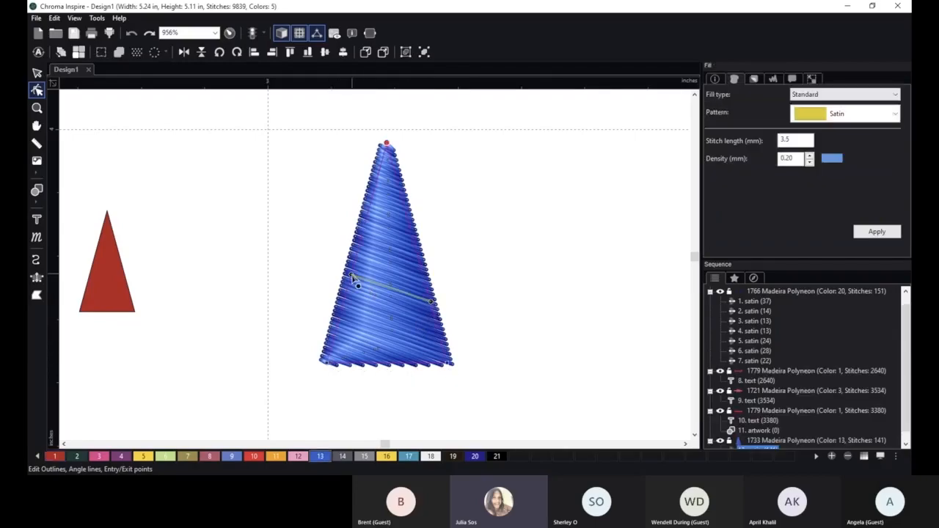
pyautogui.moveTo(352, 274); pyautogui.dragTo(352, 306)
pyautogui.click(425, 389)
# Examine the blue triangle's horizontal satin stitches along its base and side edges.
pyautogui.moveTo(420, 388); pyautogui.dragTo(423, 337)
pyautogui.scroll(3, 412, 333)
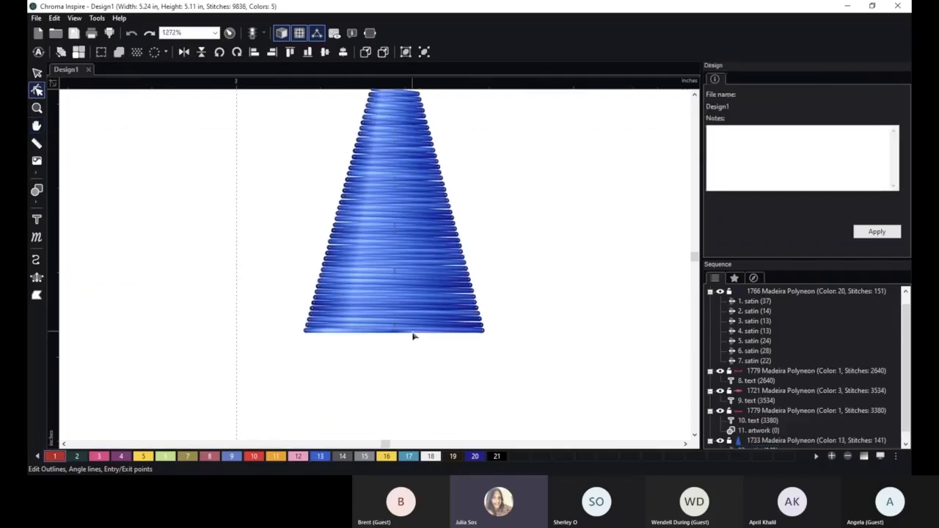
pyautogui.scroll(1, 412, 336)
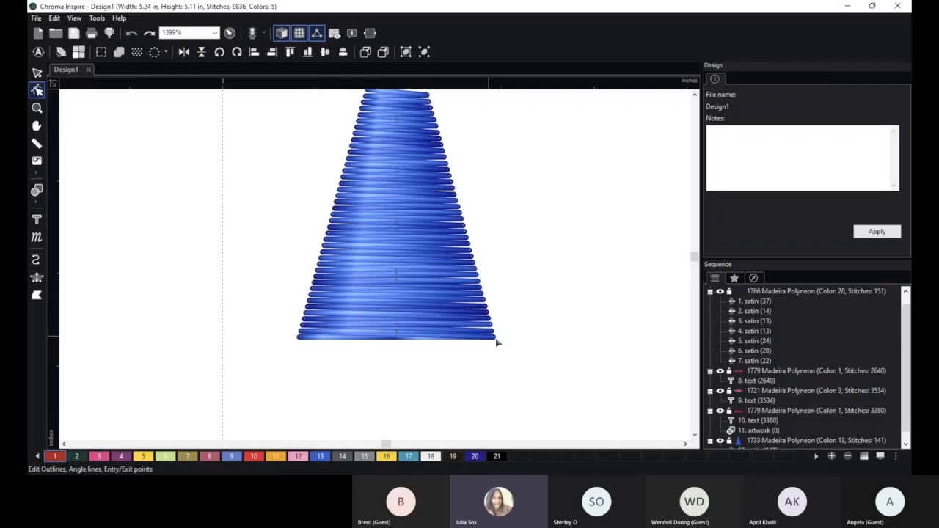
pyautogui.scroll(-2, 639, 355)
pyautogui.scroll(-2, 484, 191)
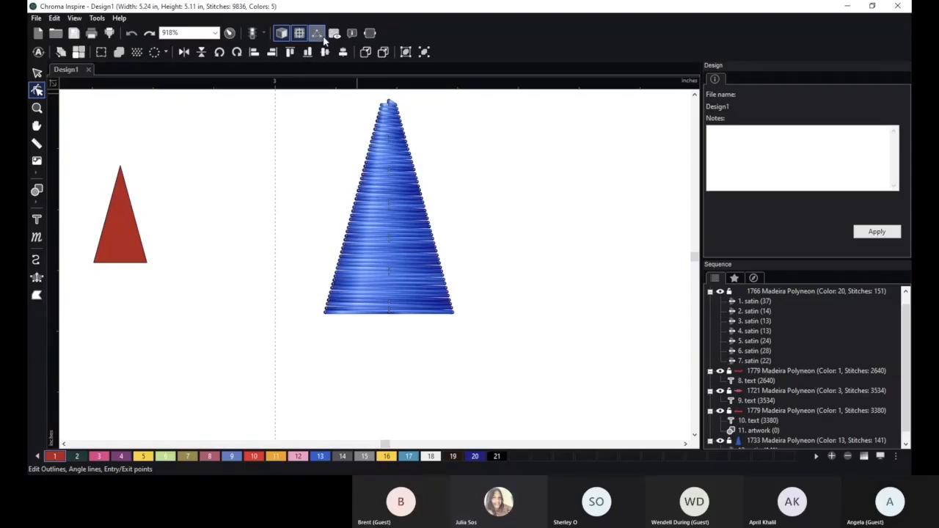
pyautogui.click(323, 39)
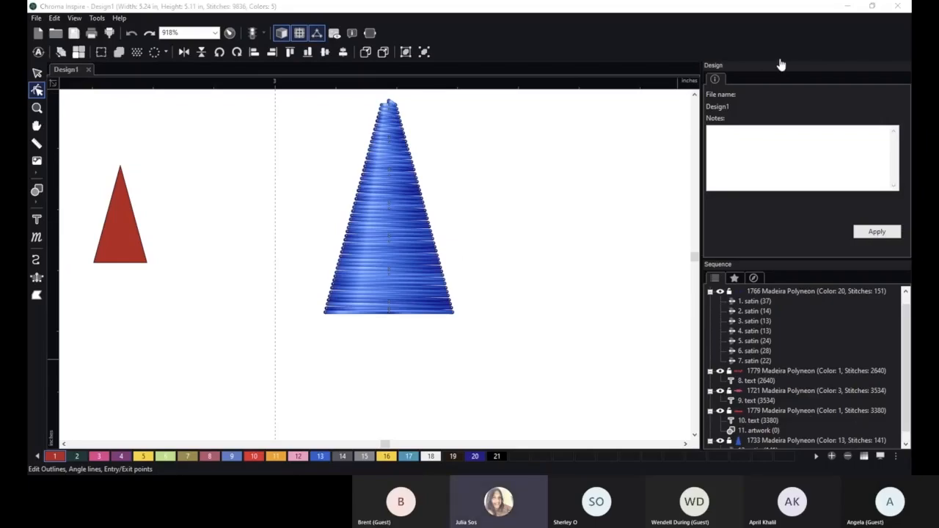
pyautogui.click(506, 240)
pyautogui.scroll(-1, 503, 264)
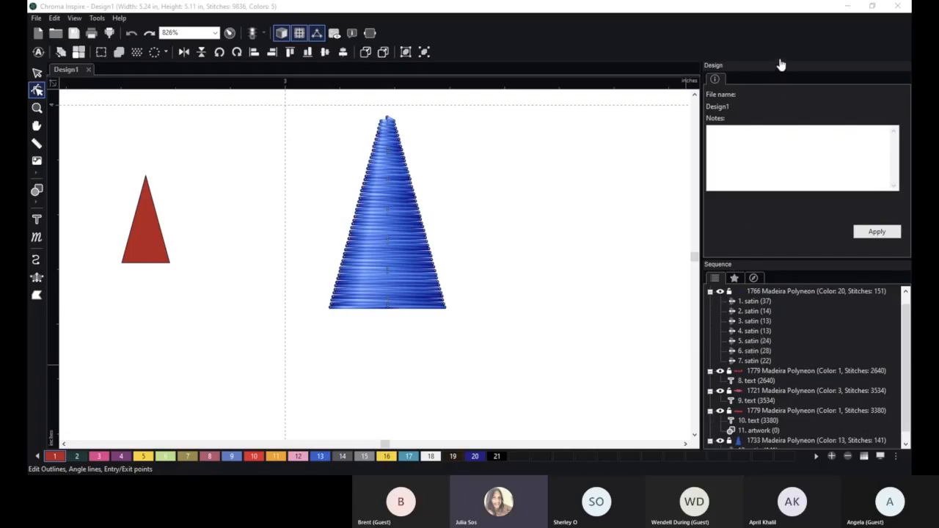
pyautogui.click(457, 239)
pyautogui.scroll(-2, 458, 239)
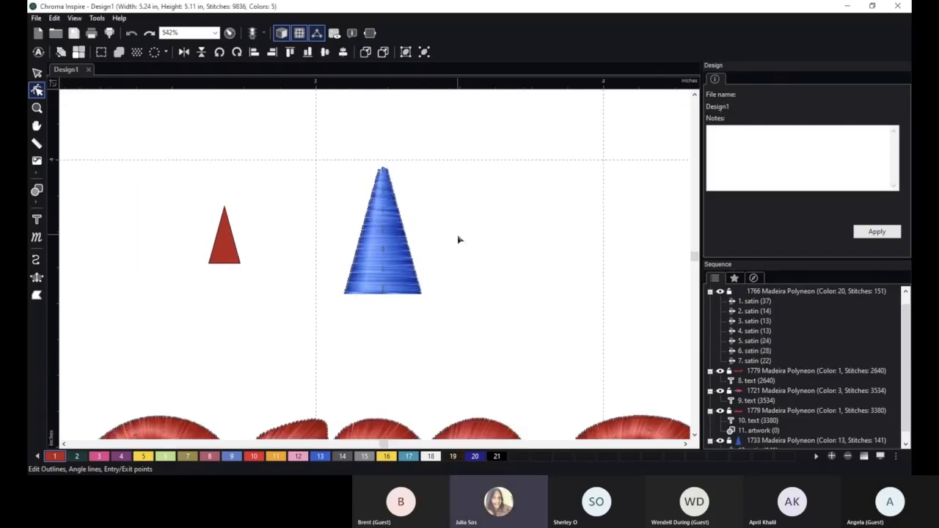
pyautogui.scroll(-1, 458, 239)
# Examine the connecting stitches between the letters of the "Ricoma" text and between the i and its dot.
pyautogui.press('space')
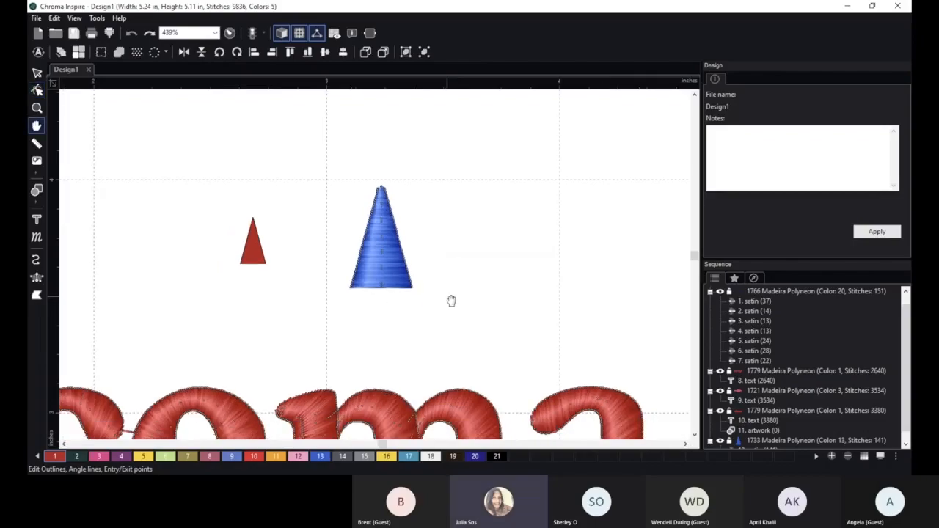
pyautogui.moveTo(458, 264); pyautogui.dragTo(531, 82)
pyautogui.moveTo(210, 183); pyautogui.dragTo(505, 184)
pyautogui.scroll(1, 509, 183)
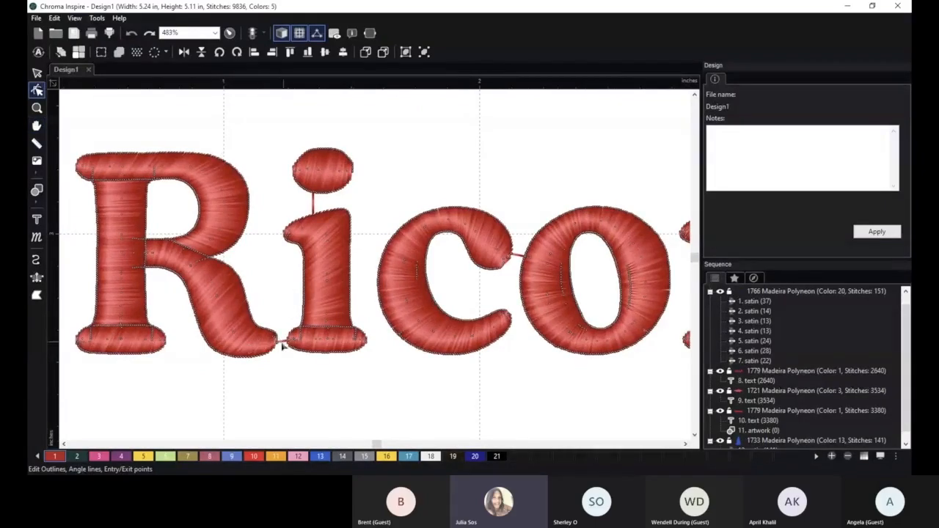
pyautogui.moveTo(278, 370); pyautogui.dragTo(360, 328)
pyautogui.scroll(1, 358, 328)
pyautogui.scroll(5, 358, 328)
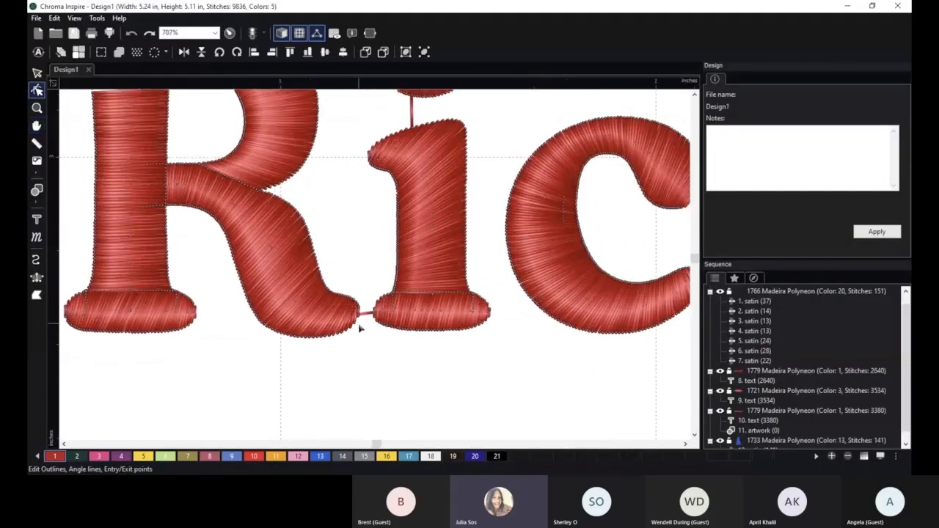
pyautogui.scroll(1, 360, 329)
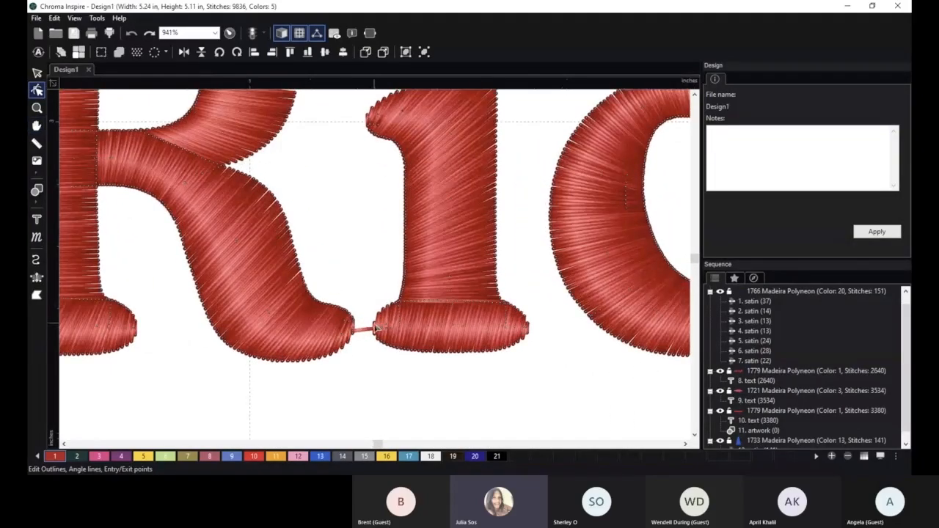
pyautogui.scroll(-1, 377, 264)
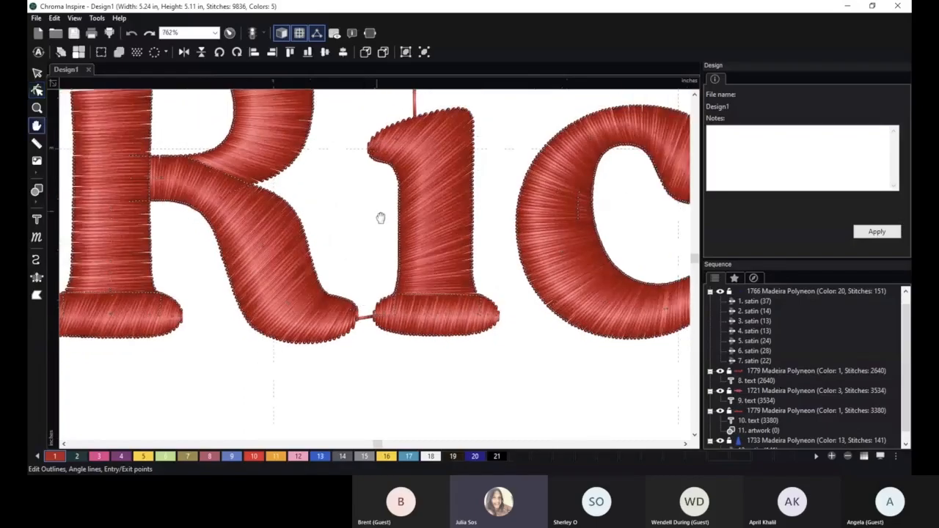
pyautogui.moveTo(381, 218); pyautogui.dragTo(312, 316)
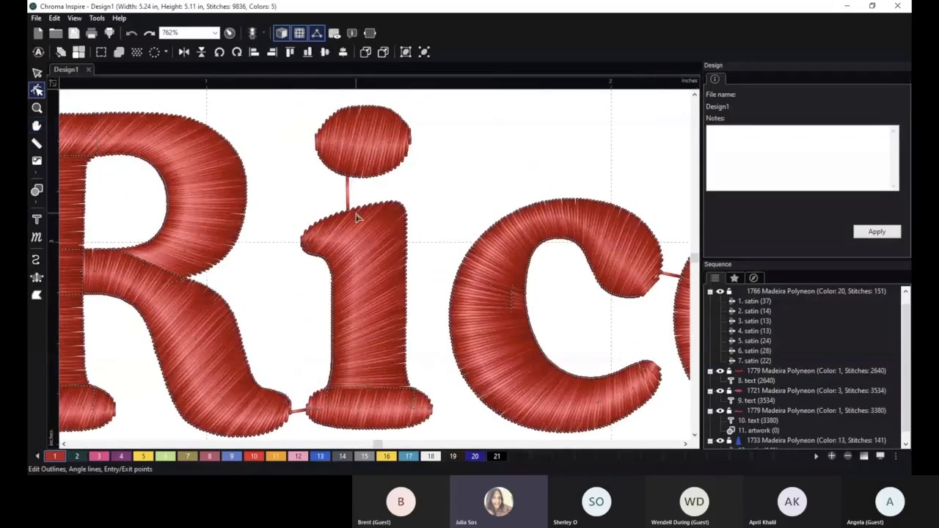
pyautogui.scroll(-1, 436, 304)
pyautogui.press('space')
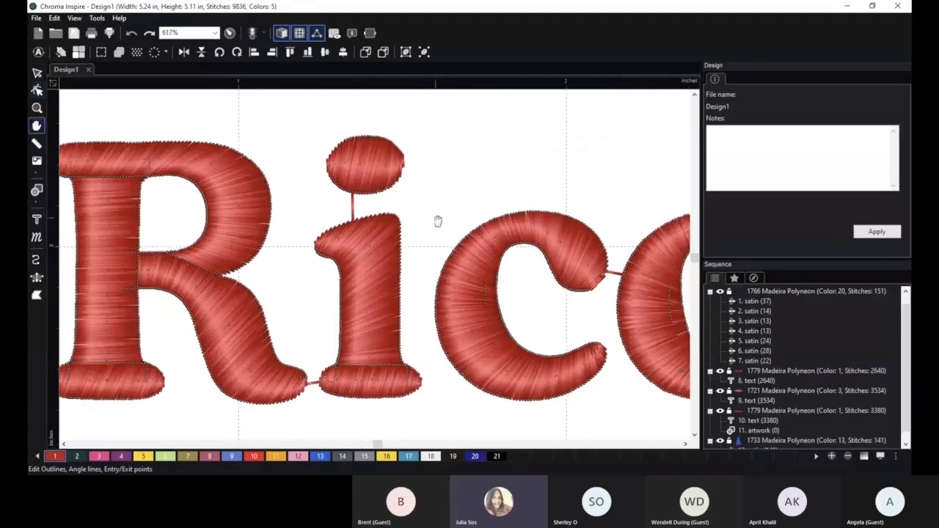
pyautogui.moveTo(438, 222); pyautogui.dragTo(378, 199)
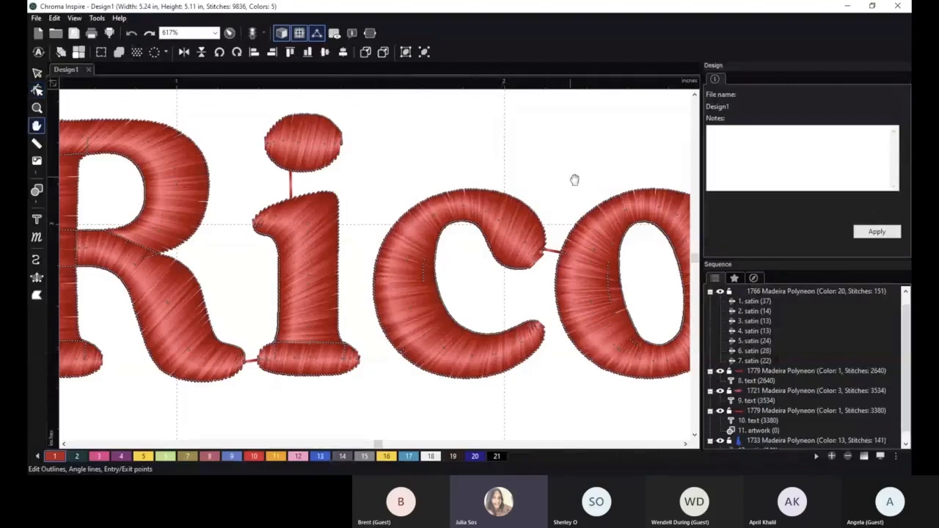
pyautogui.moveTo(572, 181); pyautogui.dragTo(430, 186)
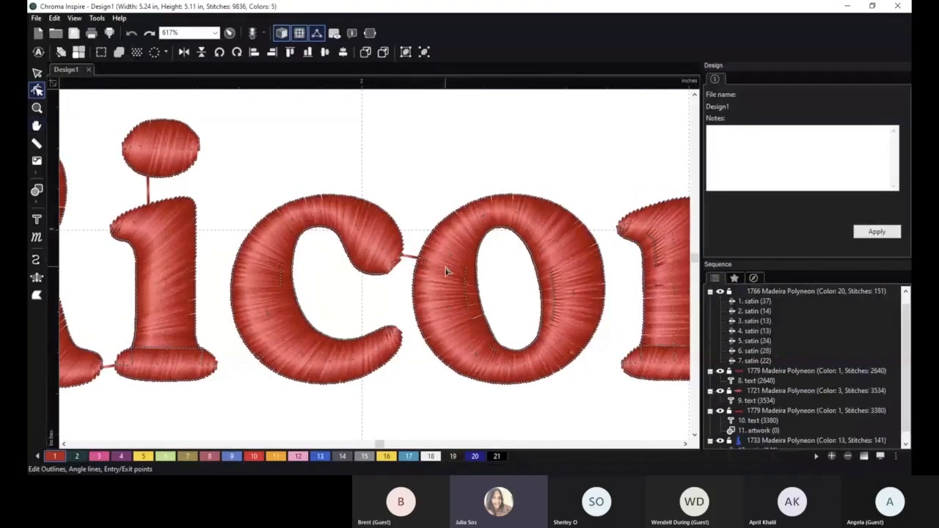
pyautogui.scroll(-1, 445, 270)
pyautogui.scroll(-1, 451, 279)
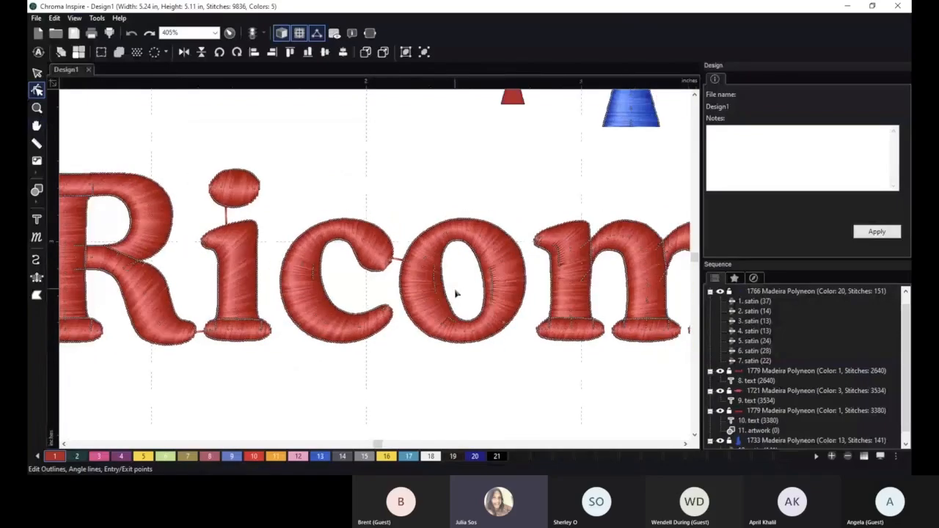
pyautogui.scroll(-3, 451, 272)
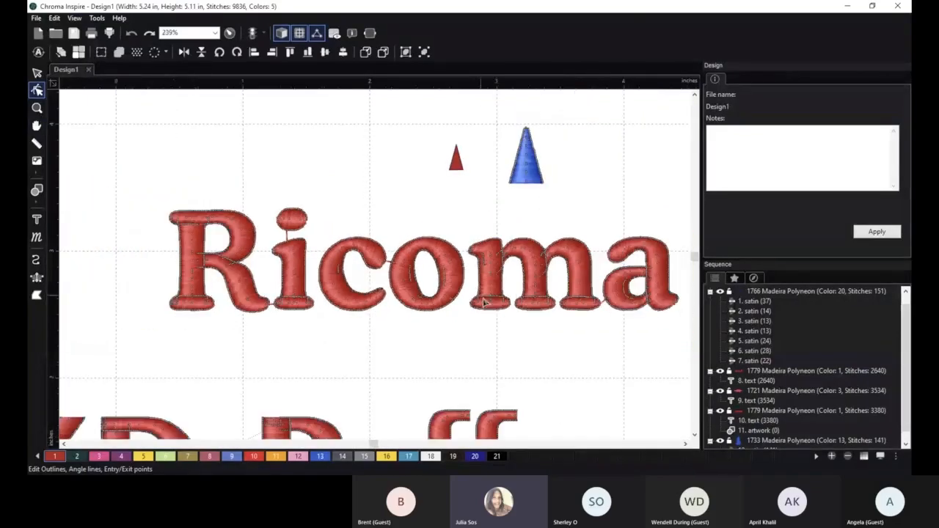
pyautogui.scroll(-1, 483, 302)
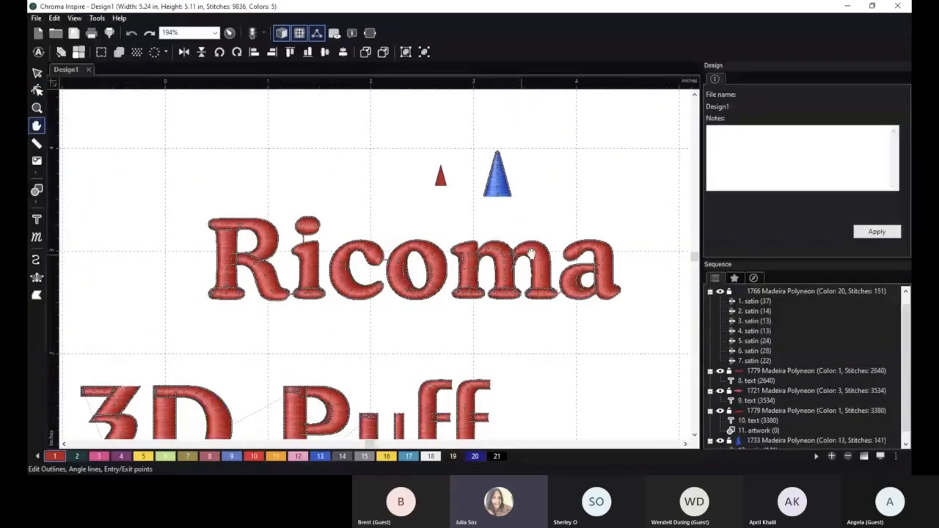
# Examine the jump lines between the letters of the "3D Puff" text.
pyautogui.moveTo(499, 300); pyautogui.dragTo(586, 219)
pyautogui.scroll(2, 391, 386)
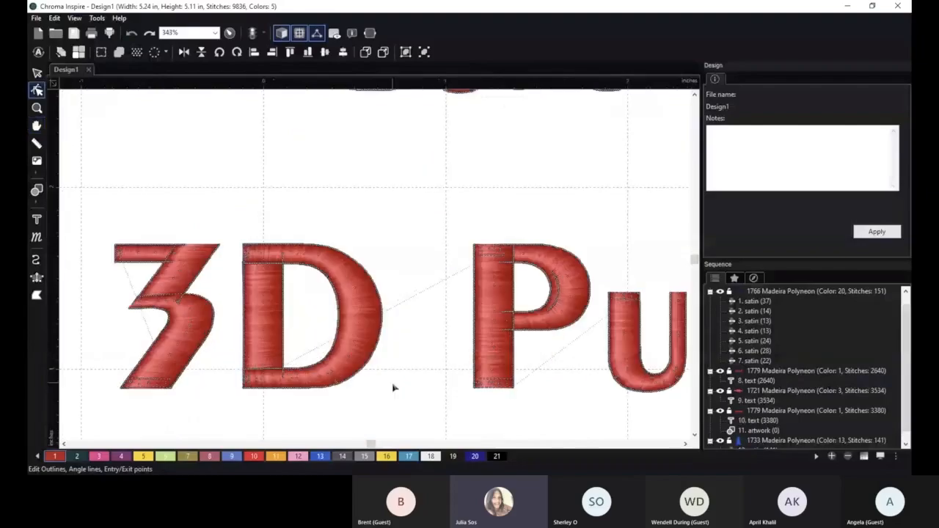
pyautogui.scroll(1, 436, 318)
pyautogui.scroll(1, 436, 320)
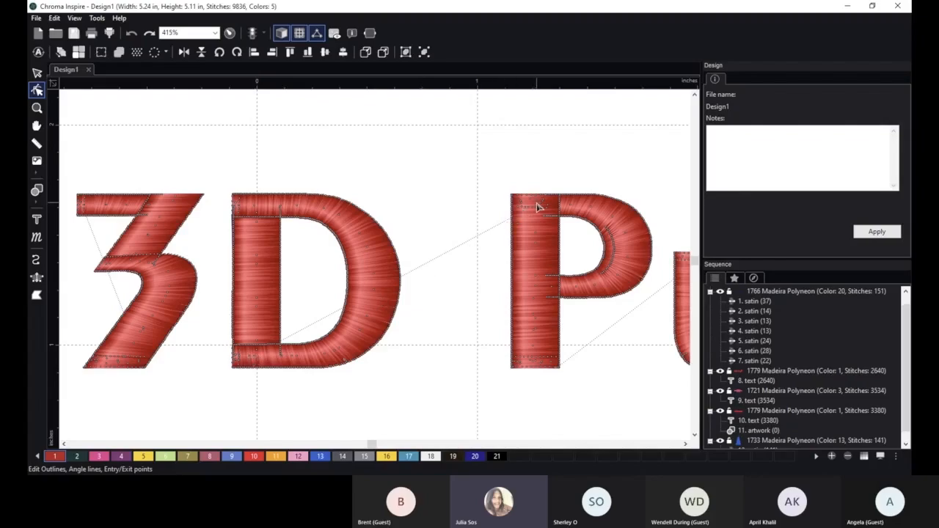
pyautogui.scroll(2, 421, 268)
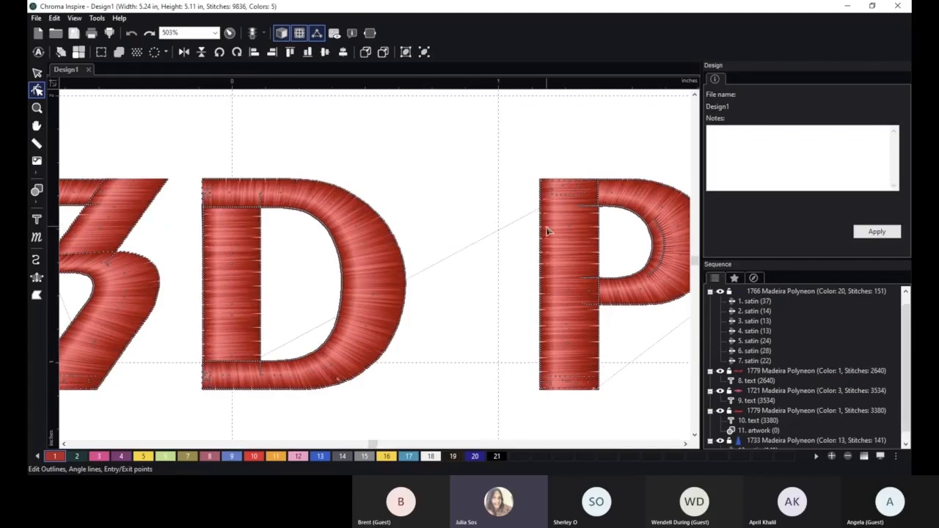
pyautogui.scroll(-1, 497, 267)
pyautogui.scroll(-1, 495, 268)
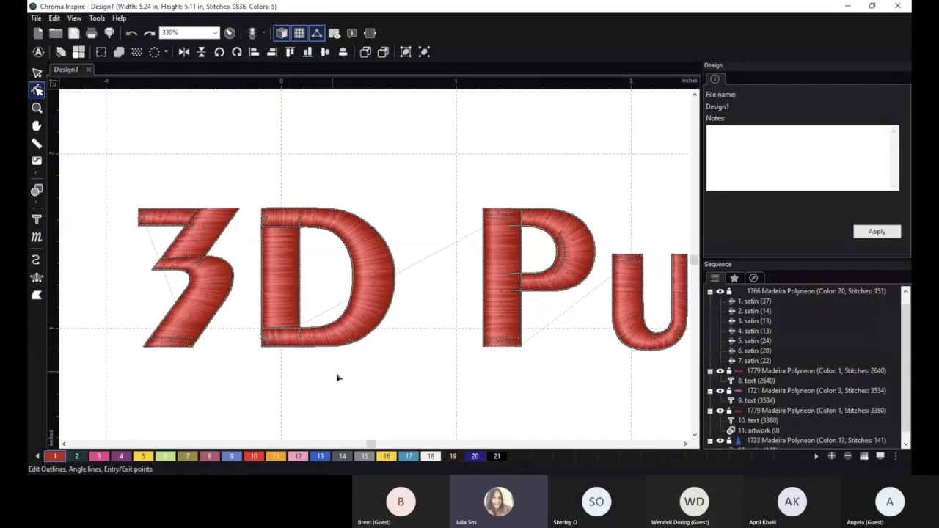
pyautogui.scroll(-1, 496, 360)
pyautogui.scroll(-1, 497, 361)
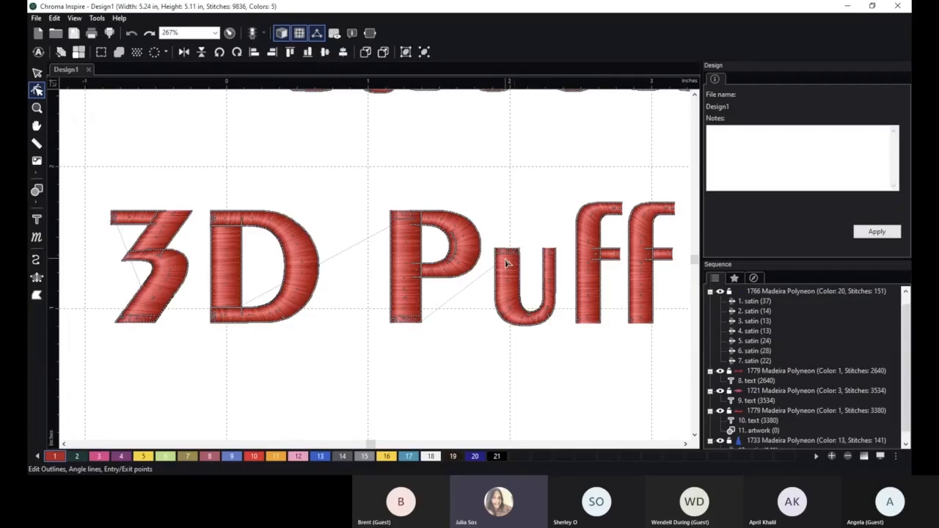
pyautogui.scroll(-1, 570, 357)
pyautogui.scroll(-3, 568, 357)
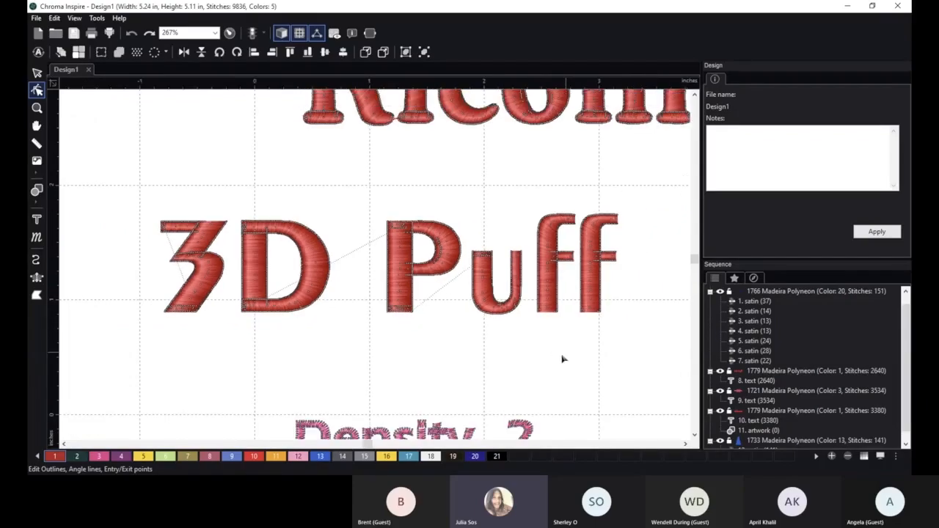
# Set the "Ricoma" text's trim command to chars and apply it.
pyautogui.press('space')
pyautogui.moveTo(472, 184); pyautogui.dragTo(383, 262)
pyautogui.scroll(2, 383, 262)
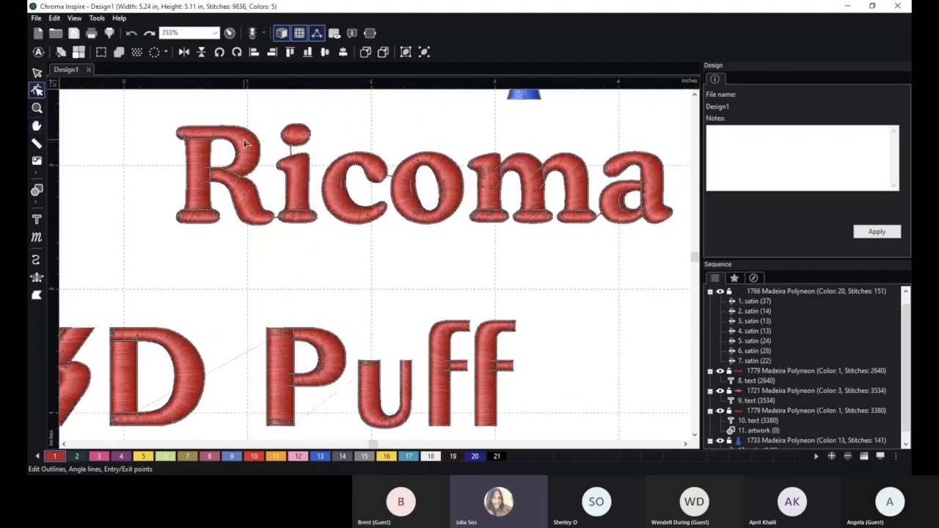
pyautogui.press('Escape')
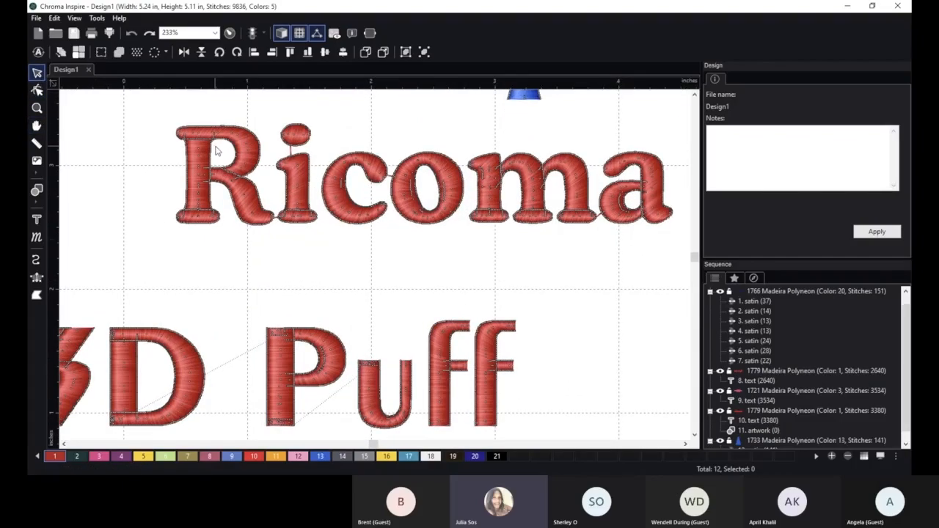
pyautogui.click(215, 149)
pyautogui.click(832, 79)
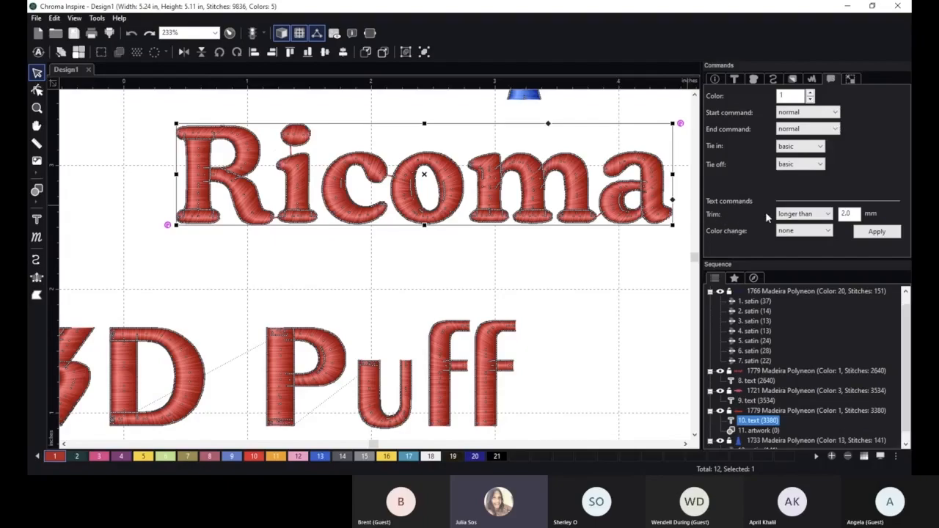
pyautogui.click(790, 214)
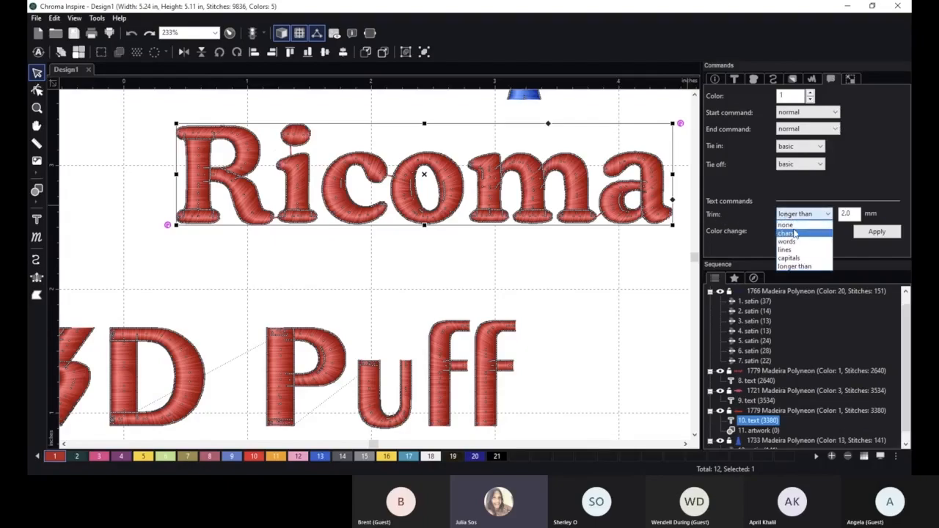
pyautogui.click(796, 236)
pyautogui.click(876, 231)
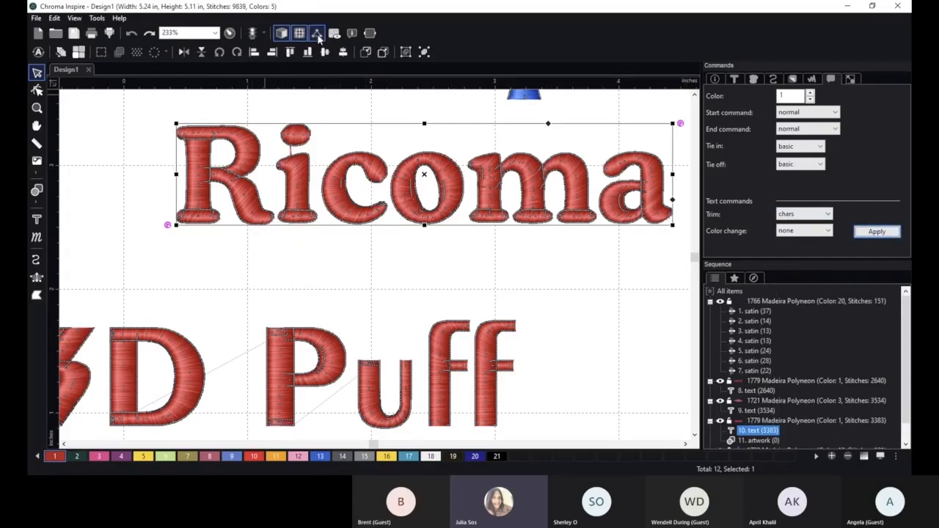
# Set the "Ricoma" text's trim command to none and apply it.
pyautogui.click(805, 214)
pyautogui.click(800, 222)
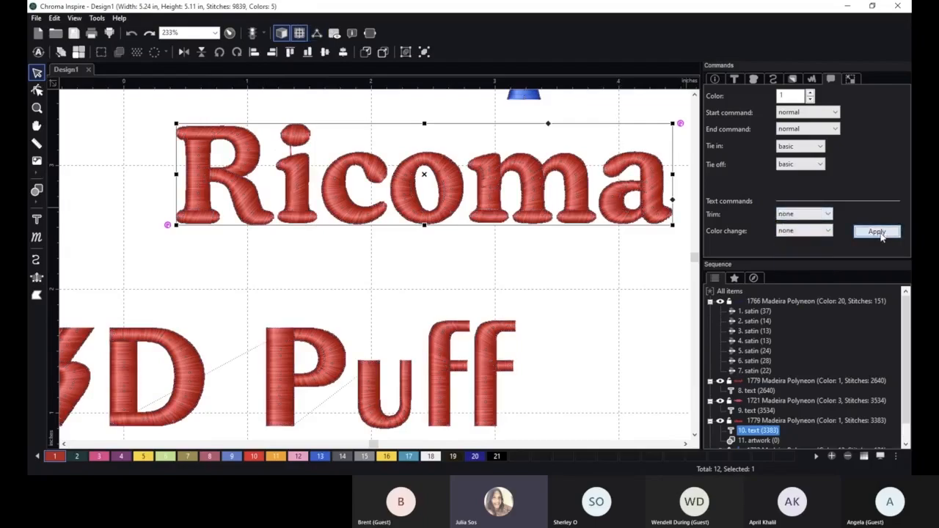
pyautogui.click(877, 232)
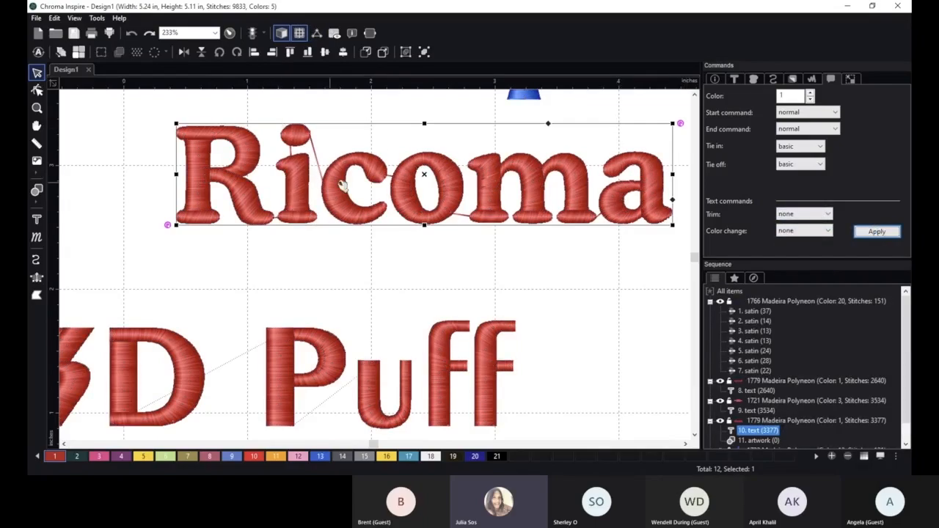
# Set the "Ricoma" text's trim command to chars, apply it, and deselect the text.
pyautogui.click(804, 213)
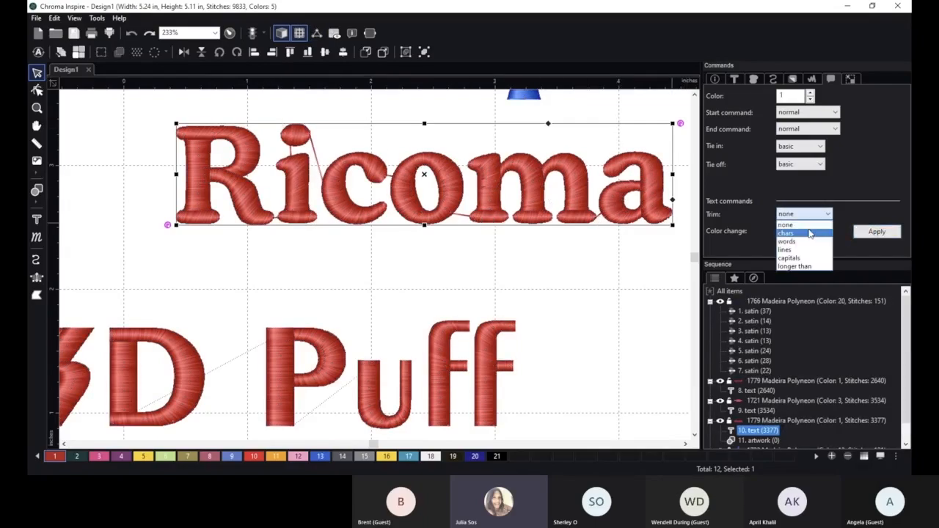
pyautogui.click(806, 233)
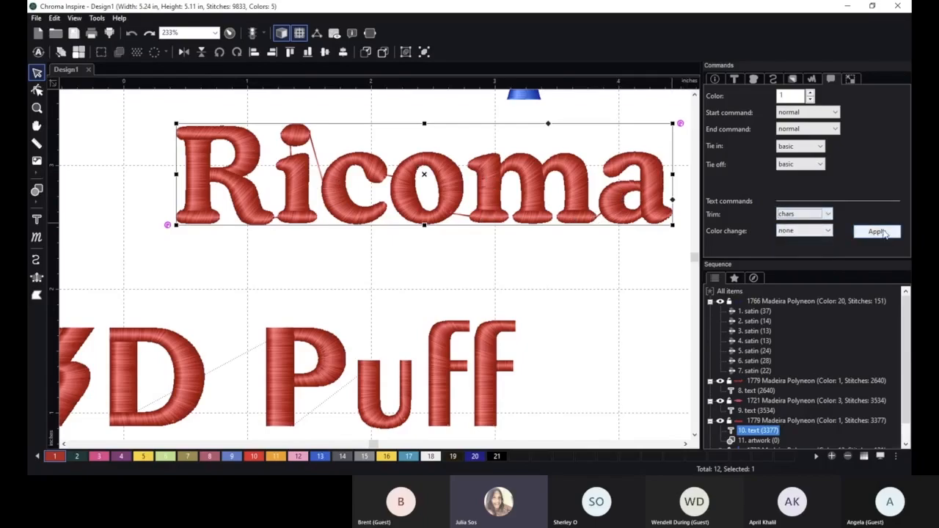
pyautogui.click(884, 232)
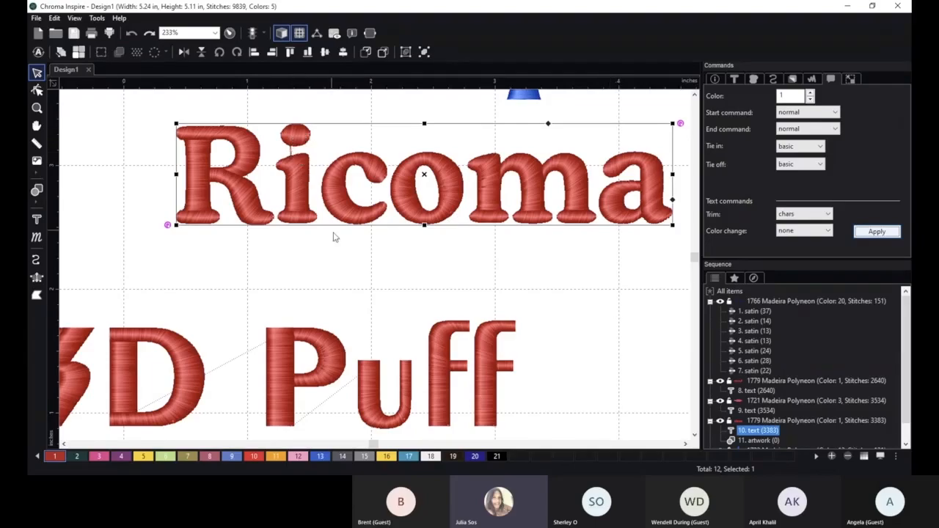
pyautogui.click(358, 270)
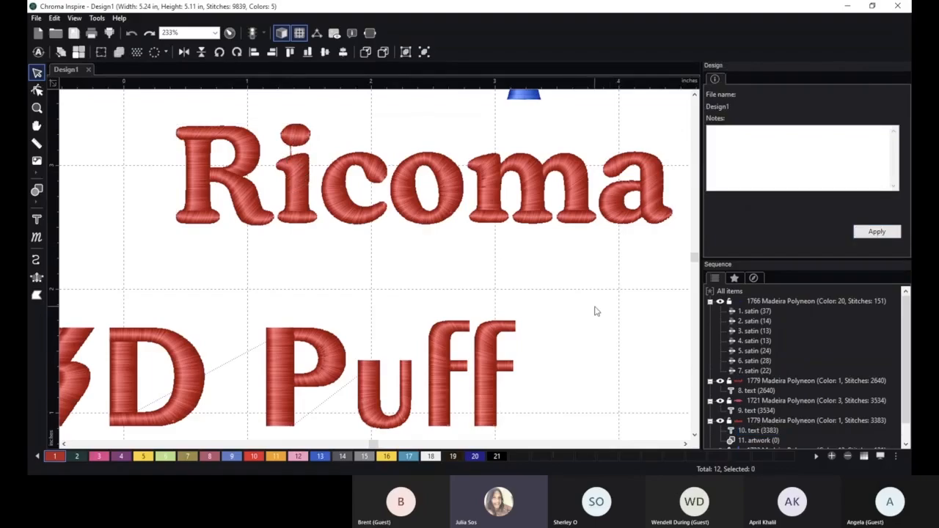
pyautogui.scroll(-3, 596, 311)
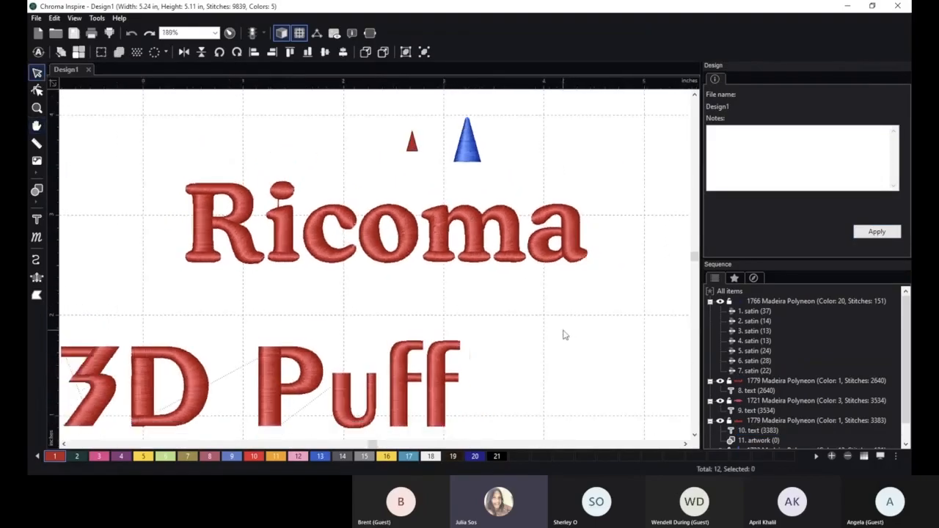
pyautogui.moveTo(523, 311); pyautogui.dragTo(541, 336)
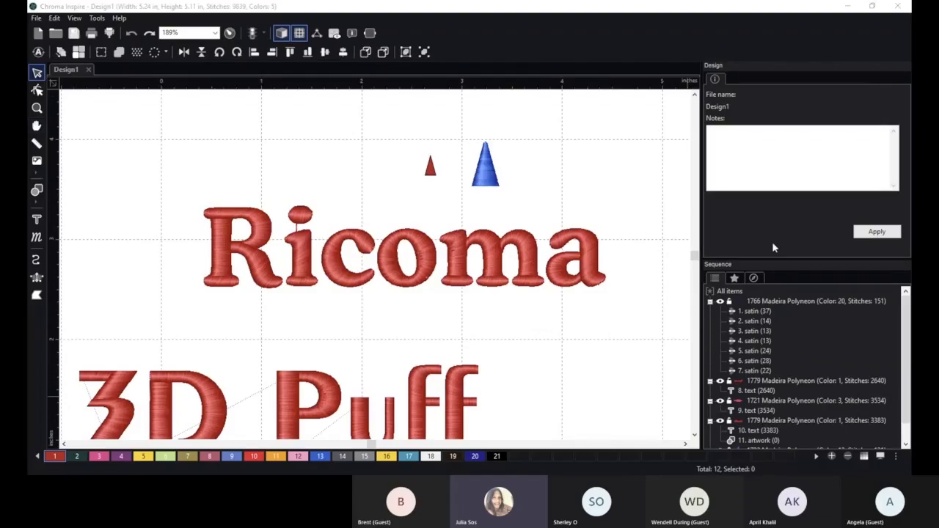
# Set the "Ricoma" text's satin fill stitch length to 2 mm, apply it, and open its underlay settings.
pyautogui.click(782, 61)
pyautogui.scroll(1, 457, 297)
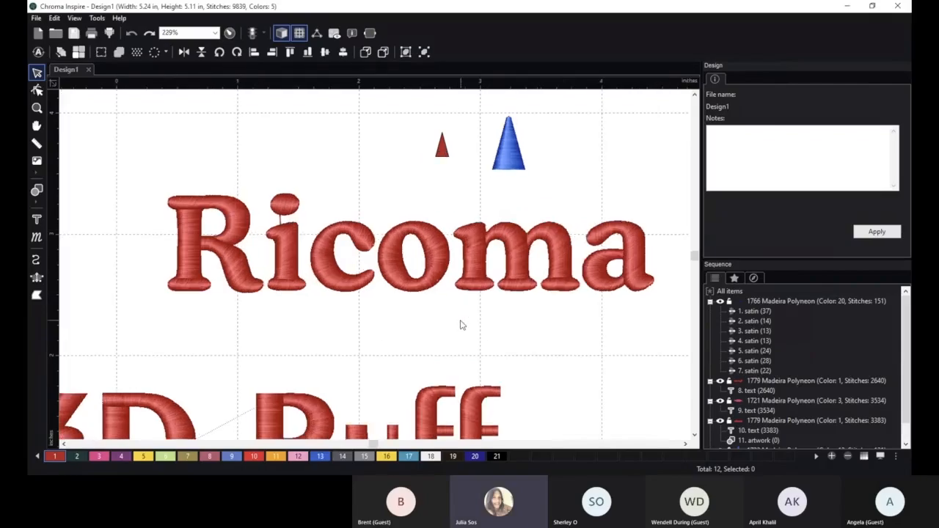
pyautogui.scroll(3, 459, 323)
pyautogui.moveTo(472, 325); pyautogui.dragTo(430, 342)
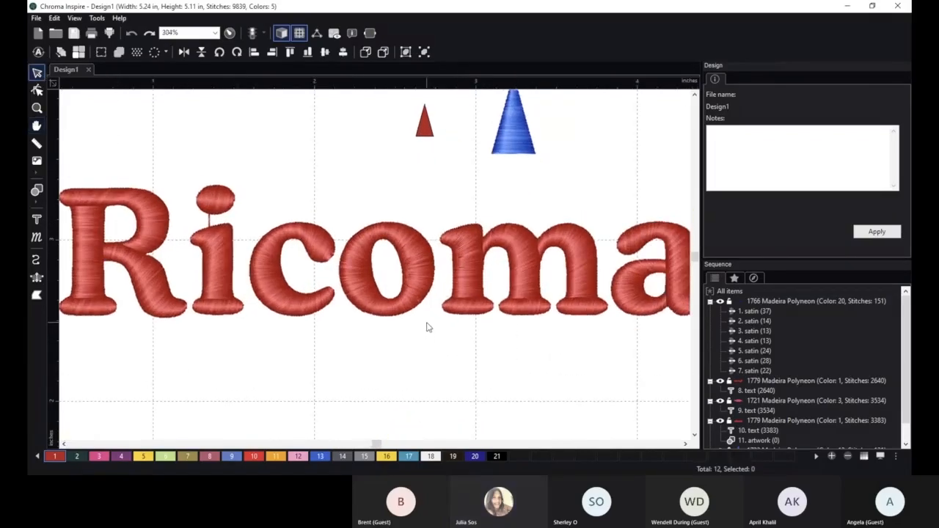
pyautogui.click(381, 252)
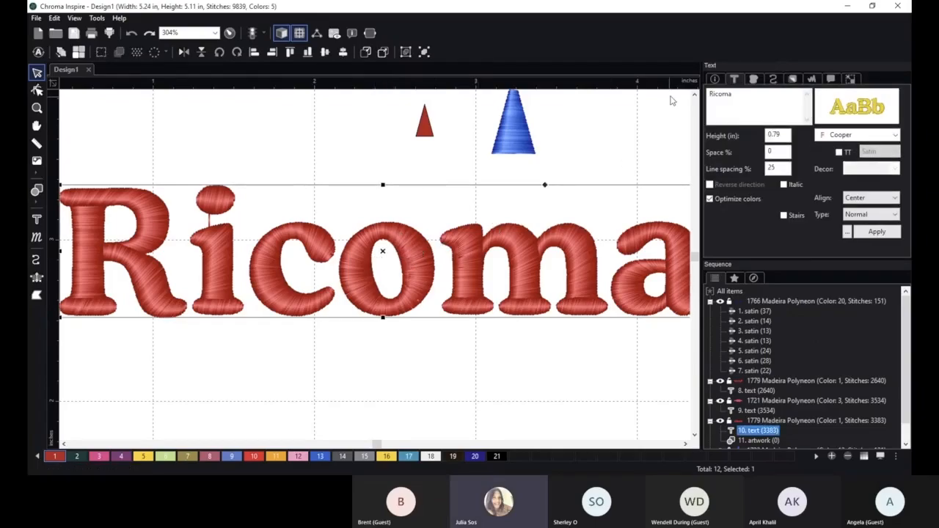
pyautogui.click(754, 79)
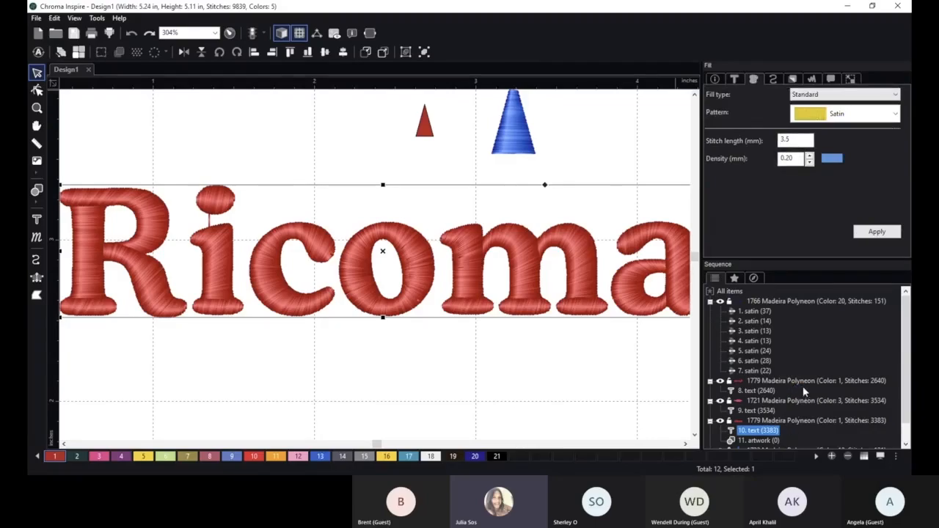
pyautogui.scroll(-1, 792, 364)
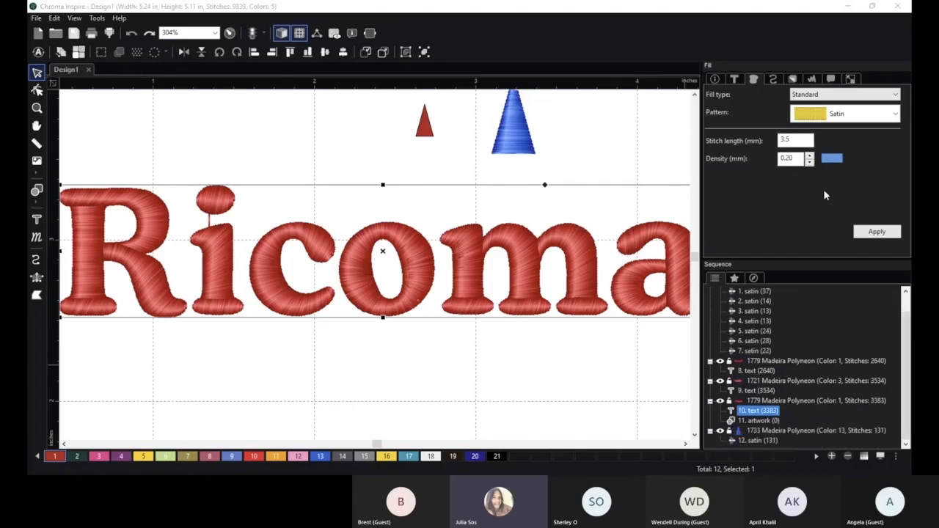
pyautogui.doubleClick(783, 139)
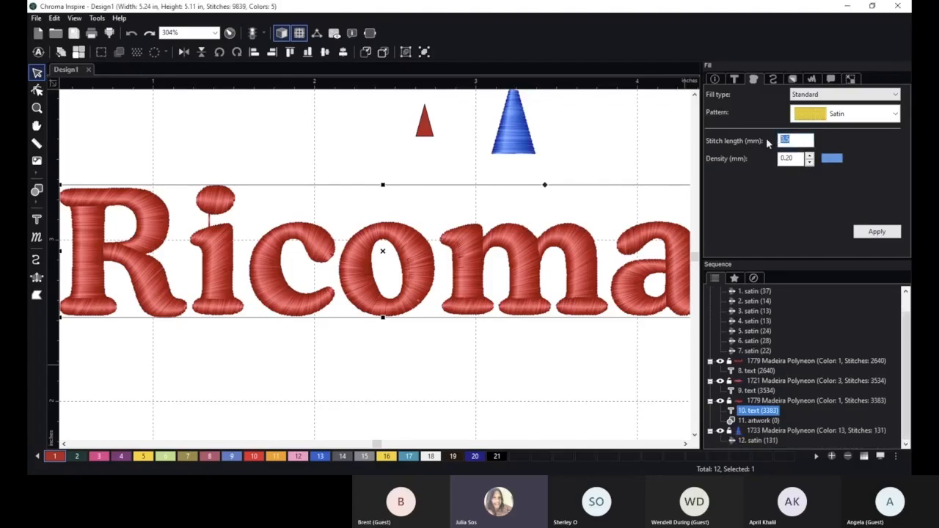
pyautogui.write('2')
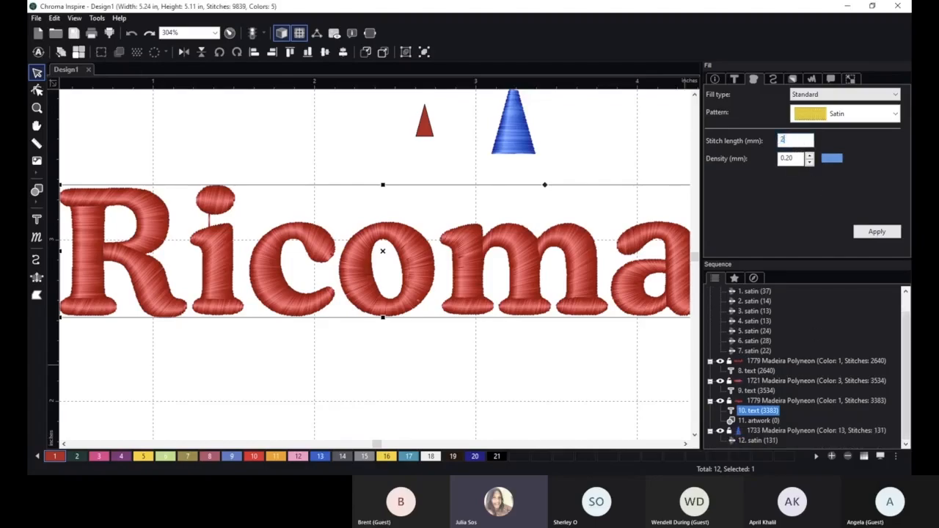
pyautogui.click(876, 232)
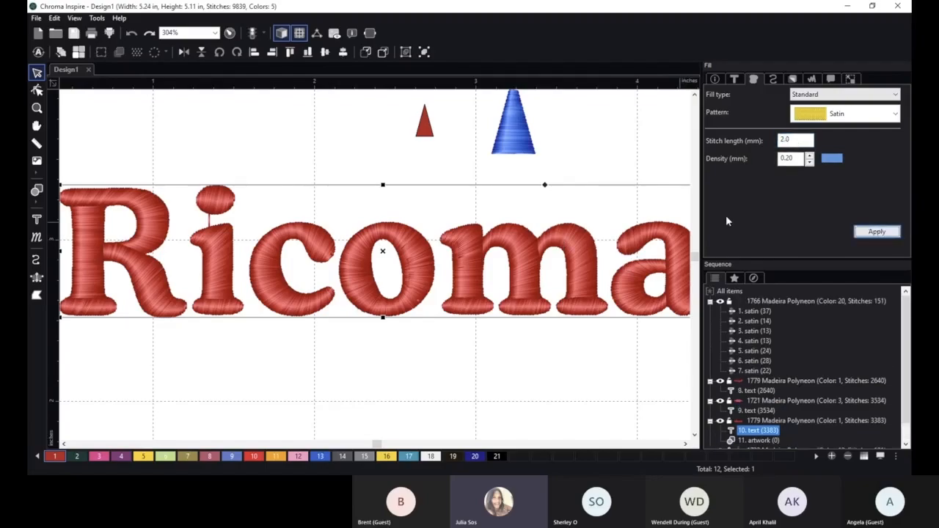
pyautogui.doubleClick(794, 140)
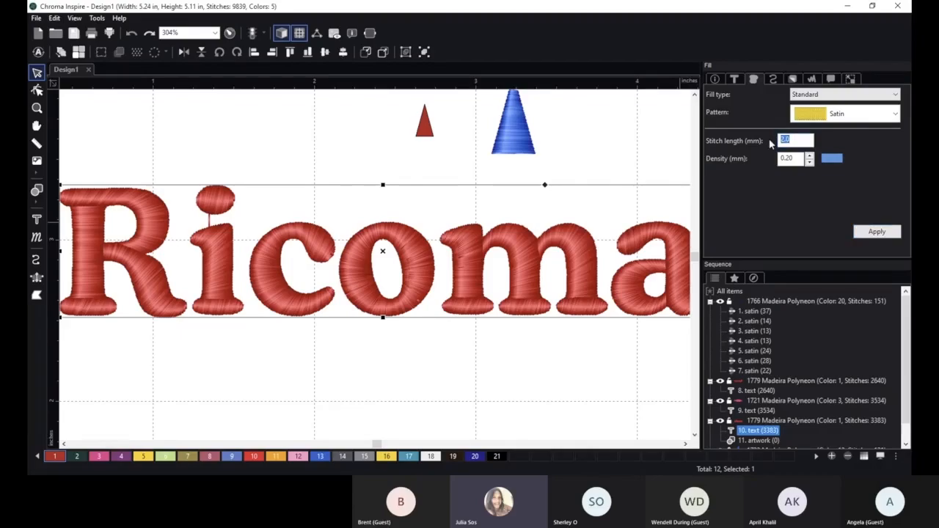
pyautogui.click(794, 81)
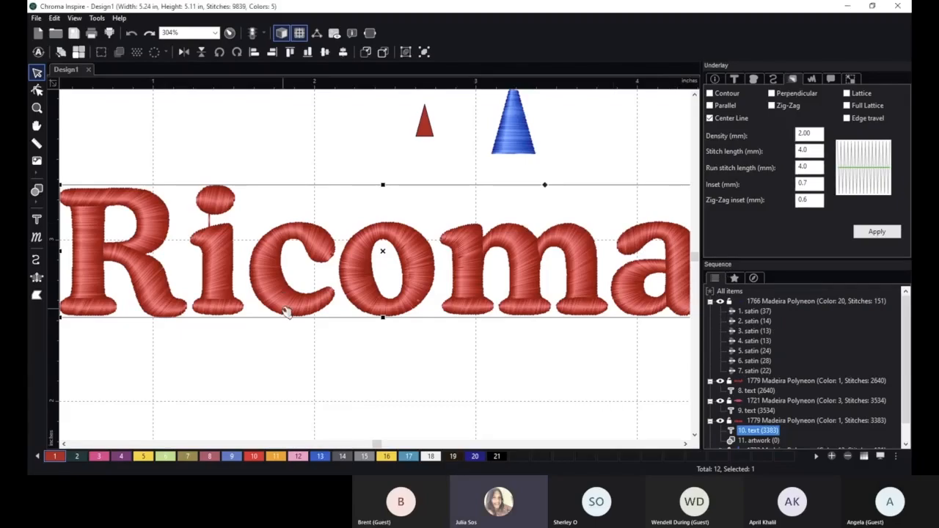
# Deselect the "Ricoma" text and draw a heart outline about 0.6 in wide in the empty area above the triangles.
pyautogui.scroll(-2, 286, 312)
pyautogui.click(322, 156)
pyautogui.press('space')
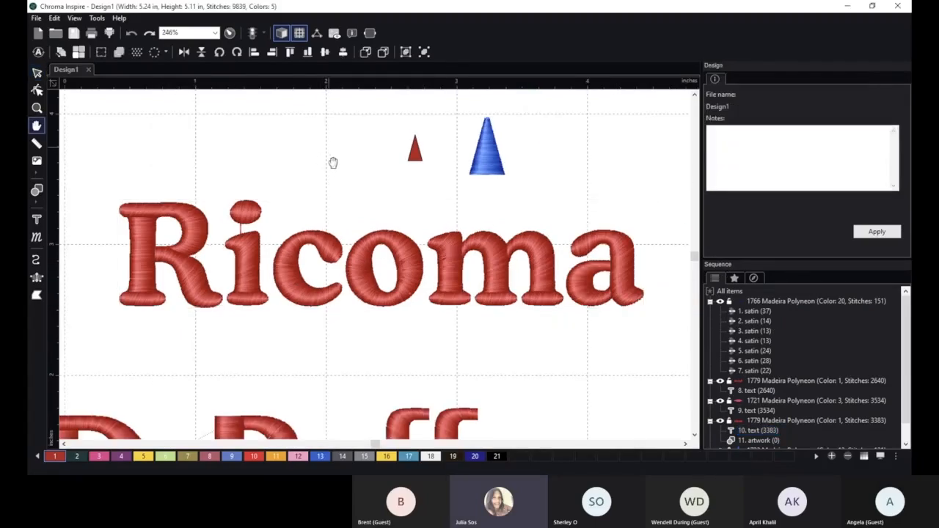
pyautogui.moveTo(333, 162); pyautogui.dragTo(300, 341)
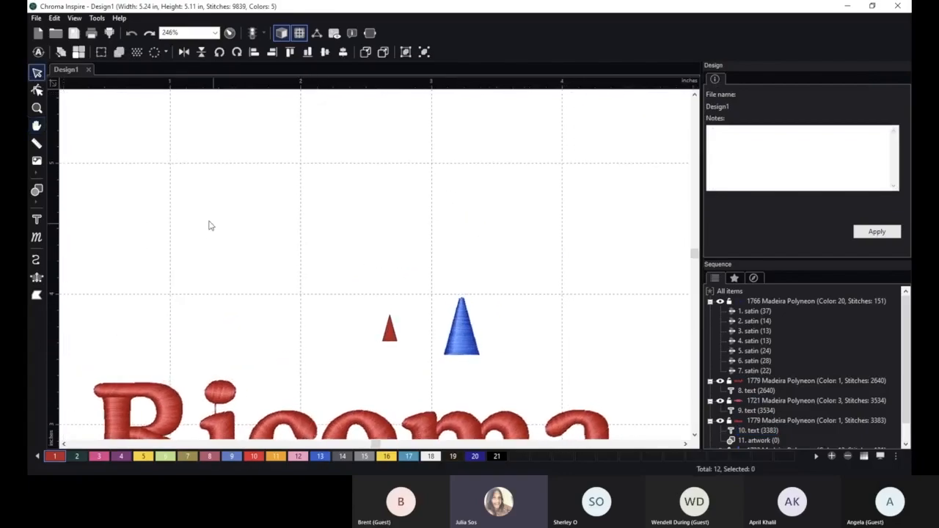
pyautogui.click(36, 194)
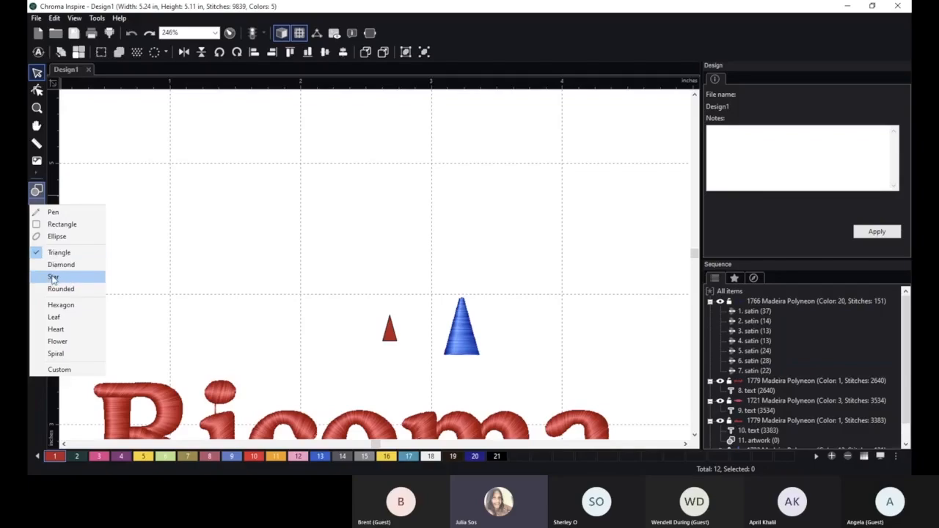
pyautogui.click(56, 329)
pyautogui.scroll(-1, 260, 293)
pyautogui.moveTo(344, 215); pyautogui.dragTo(340, 331)
pyautogui.moveTo(385, 207); pyautogui.dragTo(378, 265)
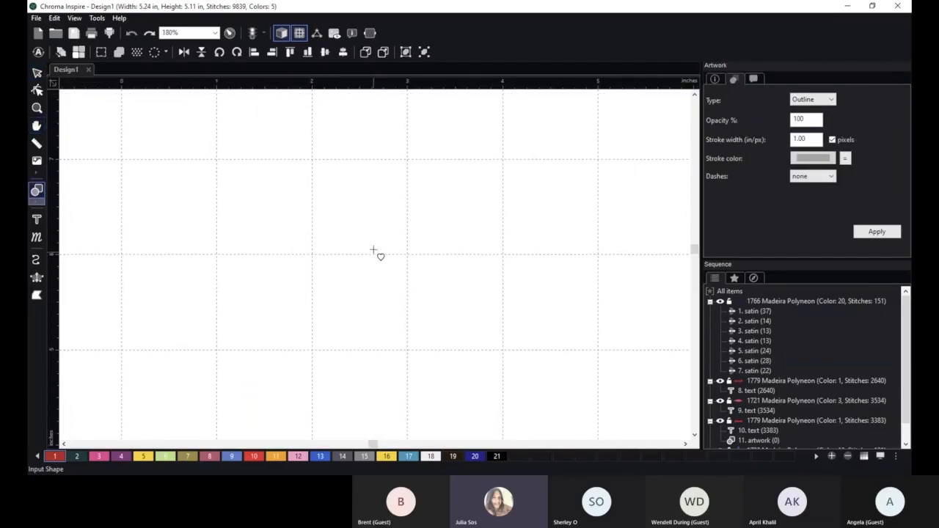
pyautogui.moveTo(384, 203); pyautogui.dragTo(328, 255)
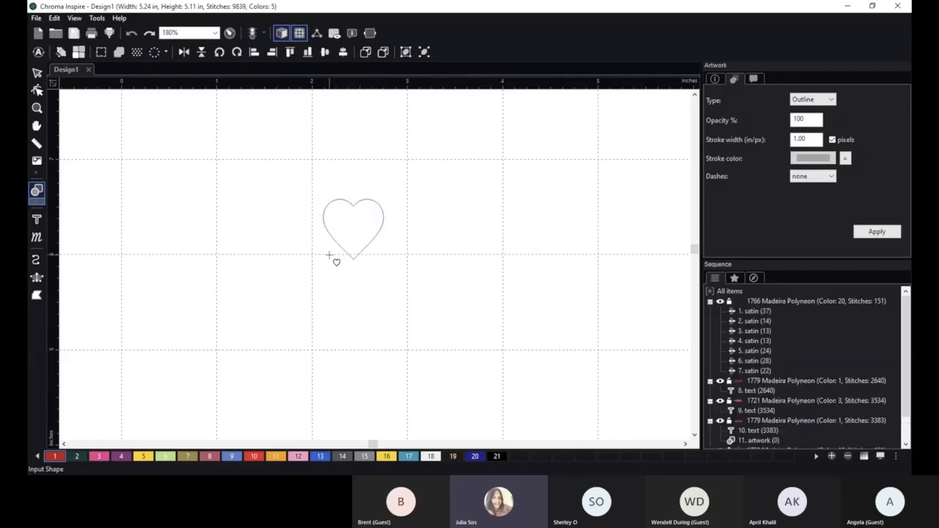
# Draw a circle outline about 1.8 in across and position it so that it surrounds the heart.
pyautogui.click(40, 207)
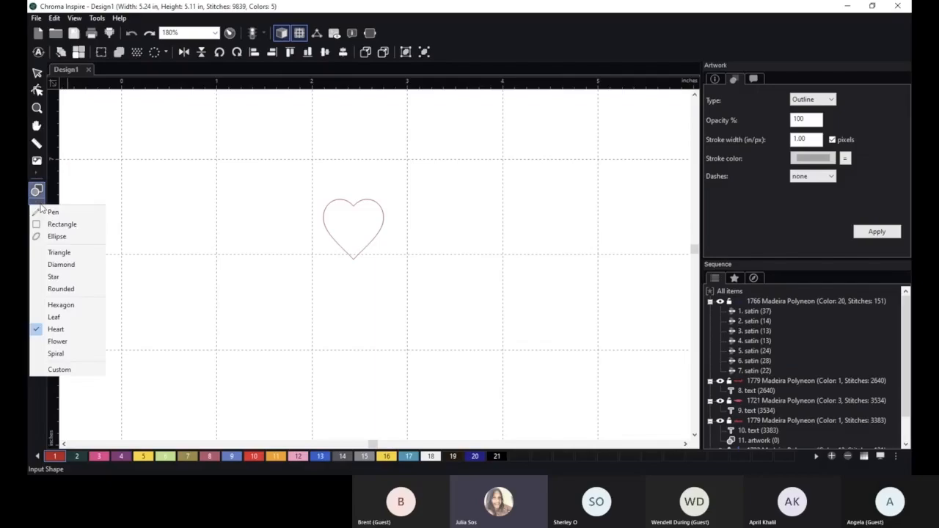
pyautogui.click(58, 237)
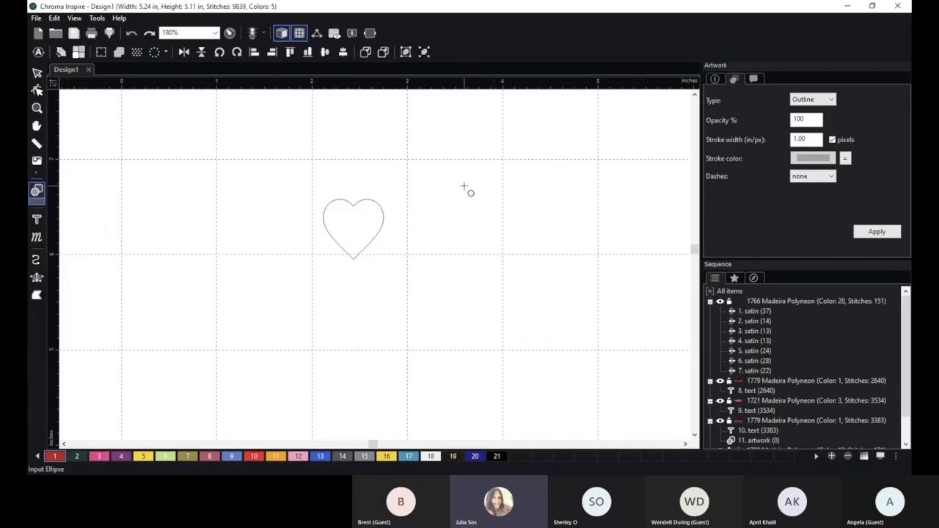
pyautogui.moveTo(475, 166); pyautogui.dragTo(303, 308)
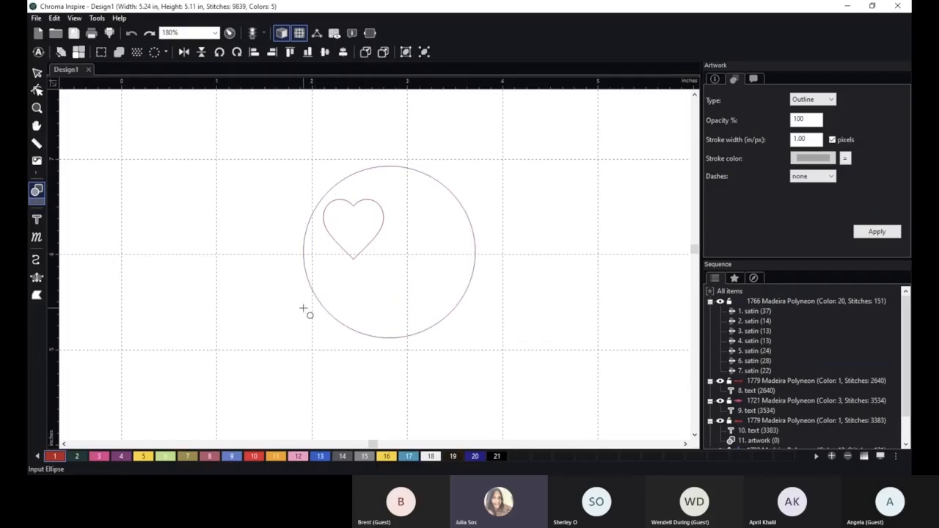
pyautogui.click(38, 72)
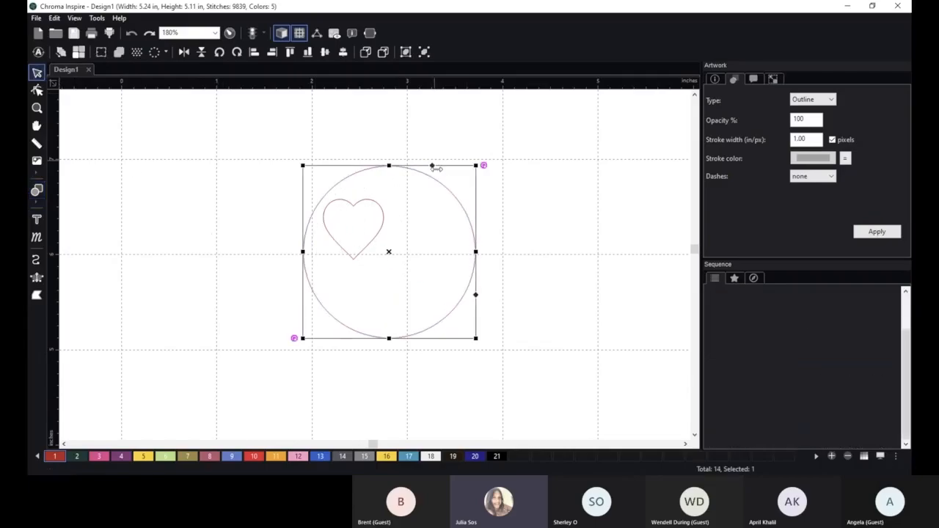
pyautogui.moveTo(444, 185); pyautogui.dragTo(406, 179)
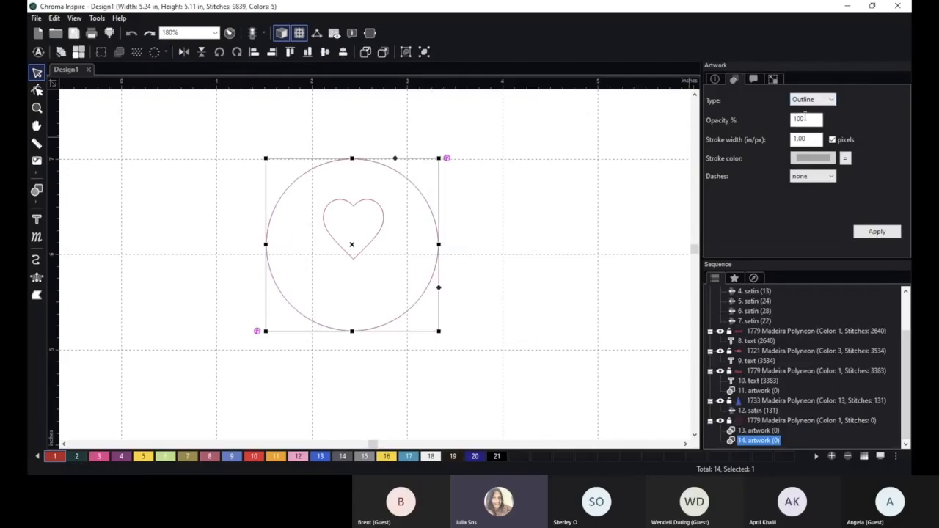
# Change the circle's artwork type to Fill, match its stroke color to the red thread, and apply it.
pyautogui.click(823, 100)
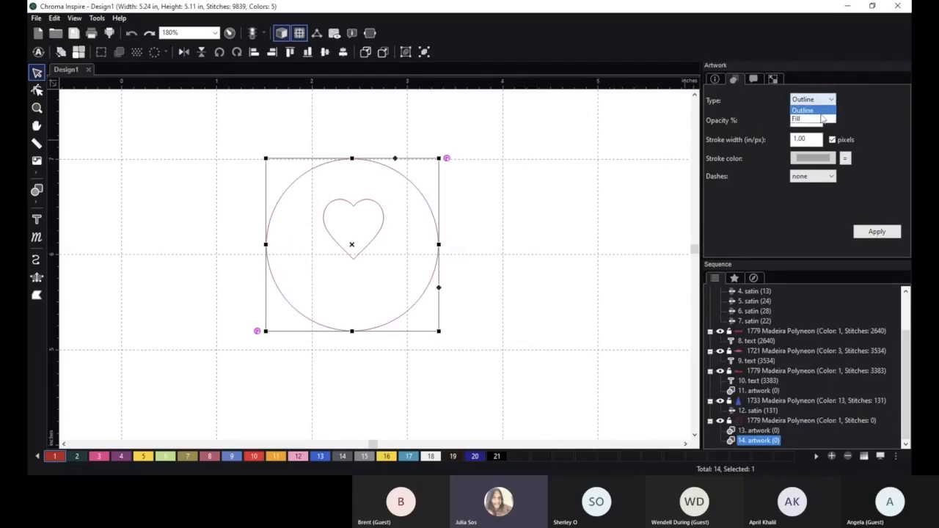
pyautogui.click(821, 119)
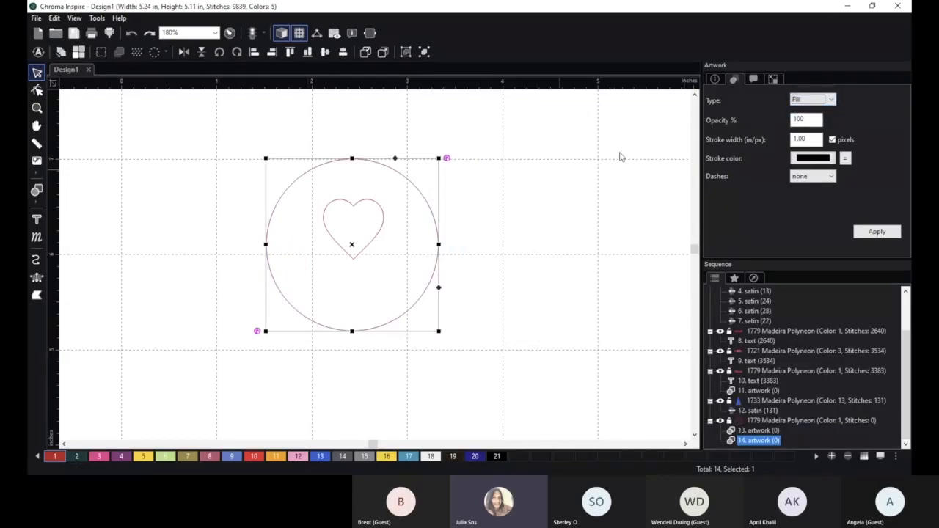
pyautogui.click(845, 158)
pyautogui.click(876, 232)
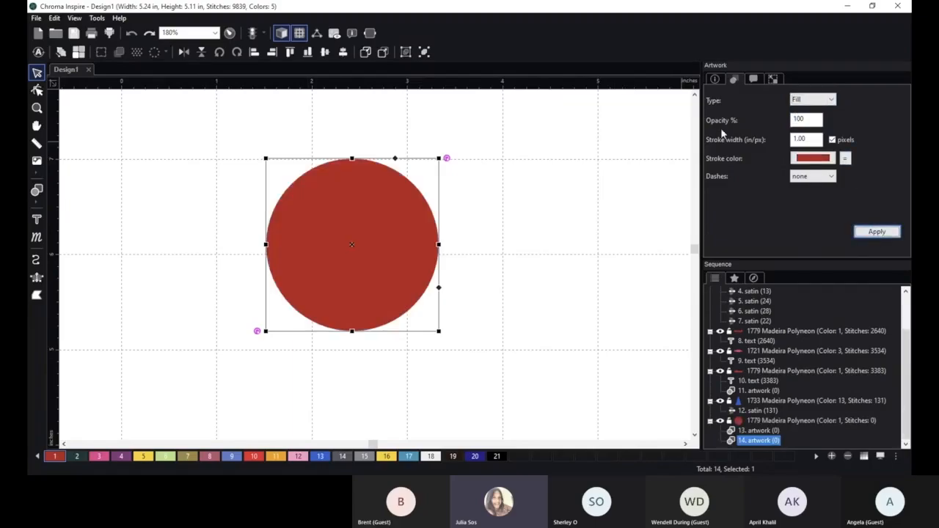
# Move the artwork circle right of the heart, and place a Tatami complex fill generated from it left of the heart.
pyautogui.moveTo(372, 218); pyautogui.dragTo(583, 228)
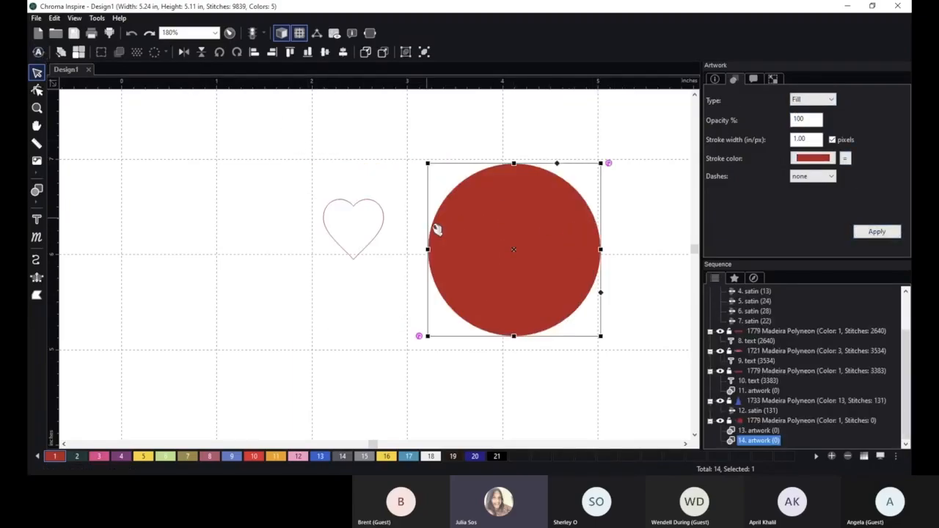
pyautogui.click(39, 52)
pyautogui.click(467, 283)
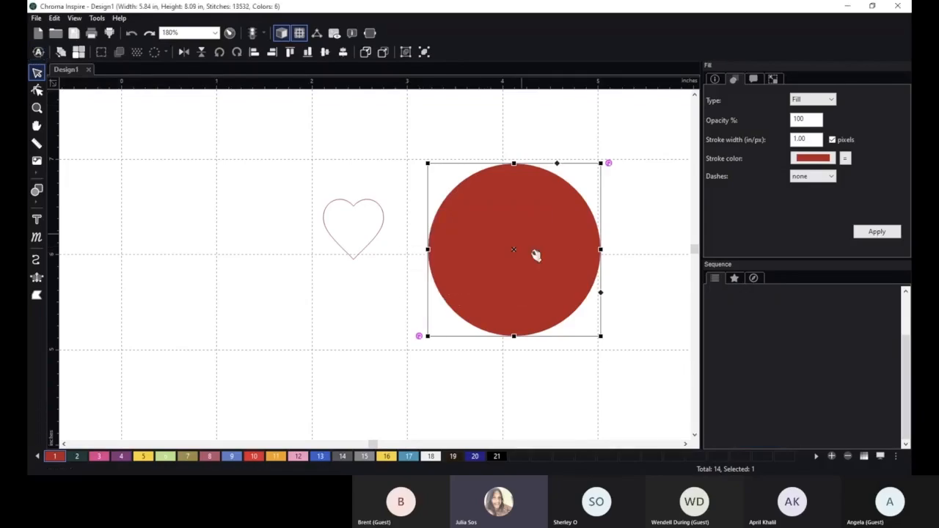
pyautogui.moveTo(553, 232); pyautogui.dragTo(266, 224)
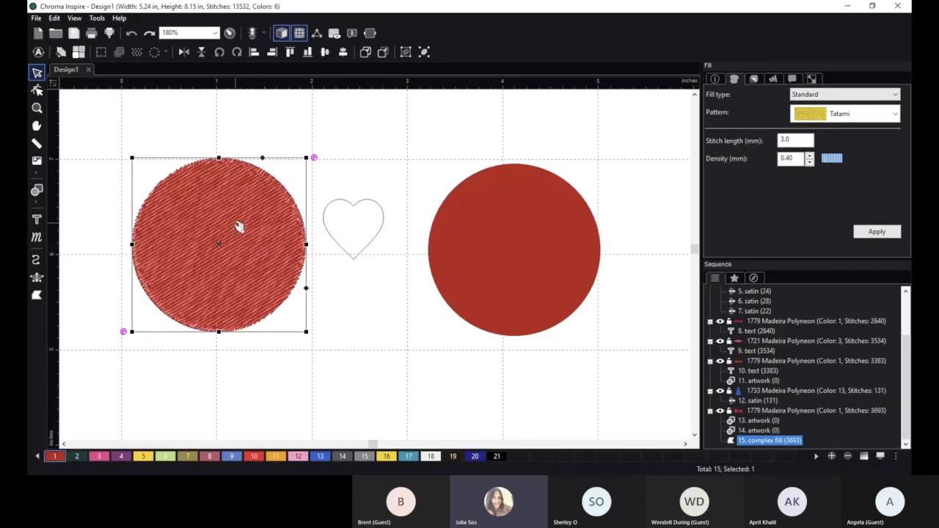
pyautogui.moveTo(241, 224)
pyautogui.mouseDown()
pyautogui.moveTo(252, 220)
pyautogui.moveTo(246, 227)
pyautogui.mouseUp()
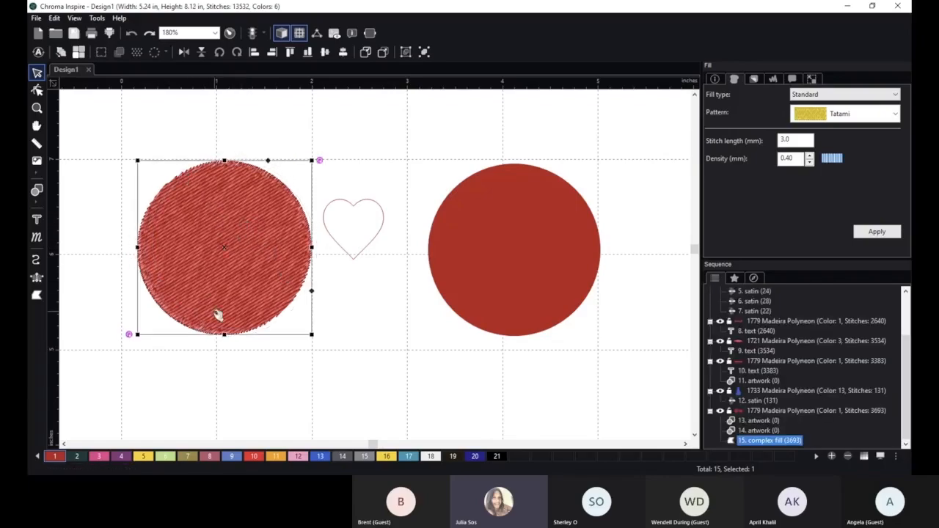
# Add the text "VALENTINES" below the heart in the Cooper font, set its type to Circle and apply it.
pyautogui.click(37, 218)
pyautogui.click(340, 315)
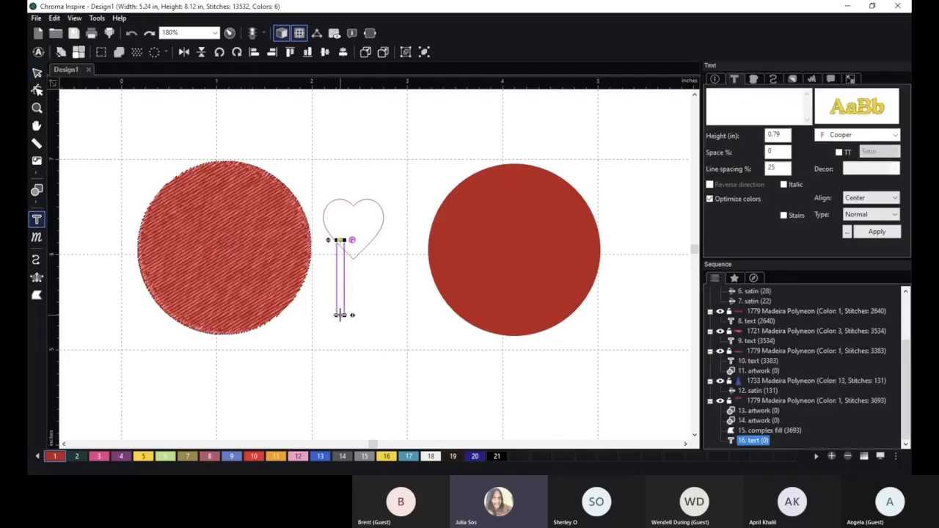
pyautogui.write('VALENTINES')
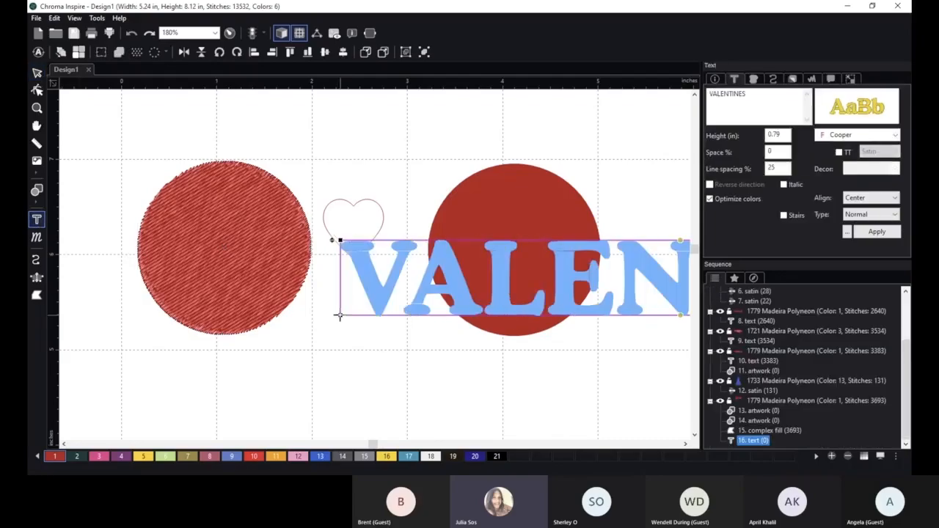
pyautogui.click(864, 214)
pyautogui.click(863, 224)
pyautogui.click(878, 232)
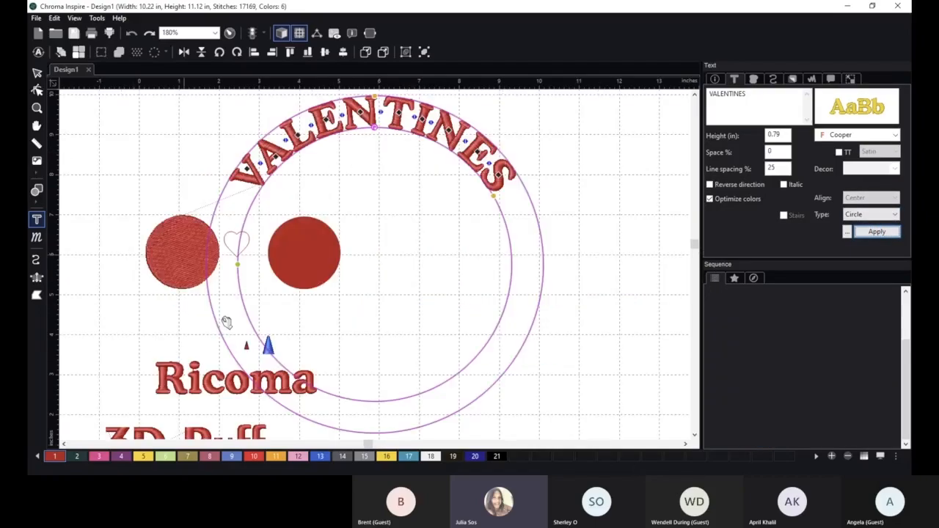
# Color the arched "VALENTINES" lettering with pink thread 3 and scale it down to about half its size.
pyautogui.click(99, 457)
pyautogui.click(37, 73)
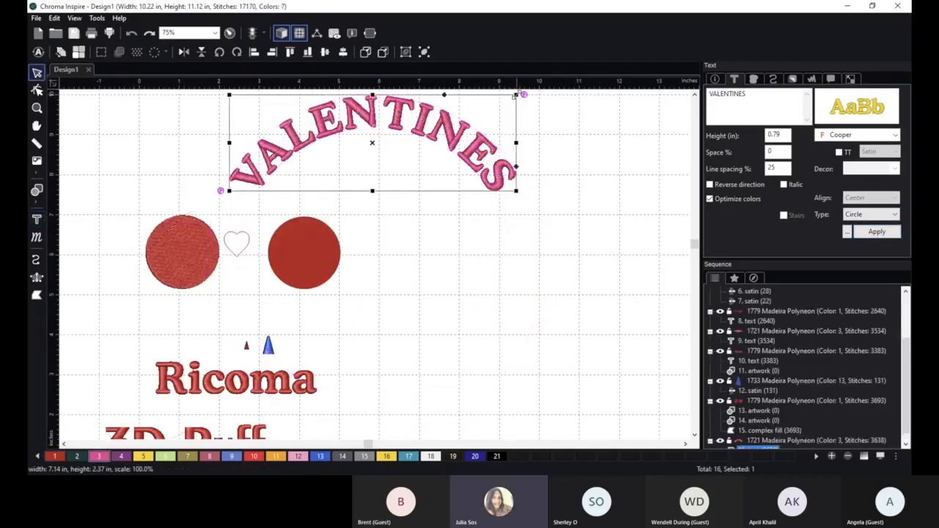
pyautogui.moveTo(517, 94); pyautogui.dragTo(375, 142)
pyautogui.press('space')
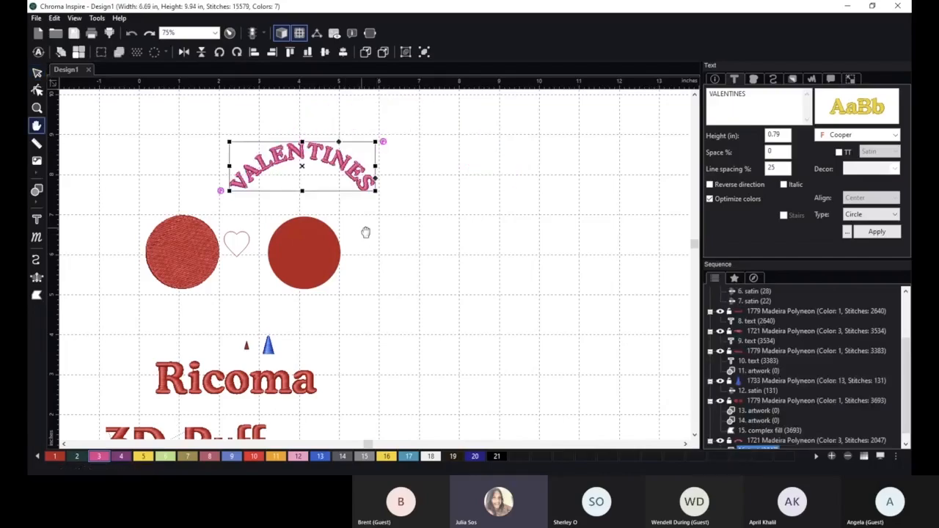
# Shrink the "VALENTINES" lettering further to about 1.6 in wide, position it along the inside top of the stitched circle and deselect it.
pyautogui.moveTo(367, 232); pyautogui.dragTo(566, 282)
pyautogui.scroll(2, 562, 282)
pyautogui.moveTo(594, 190); pyautogui.dragTo(407, 294)
pyautogui.press('space')
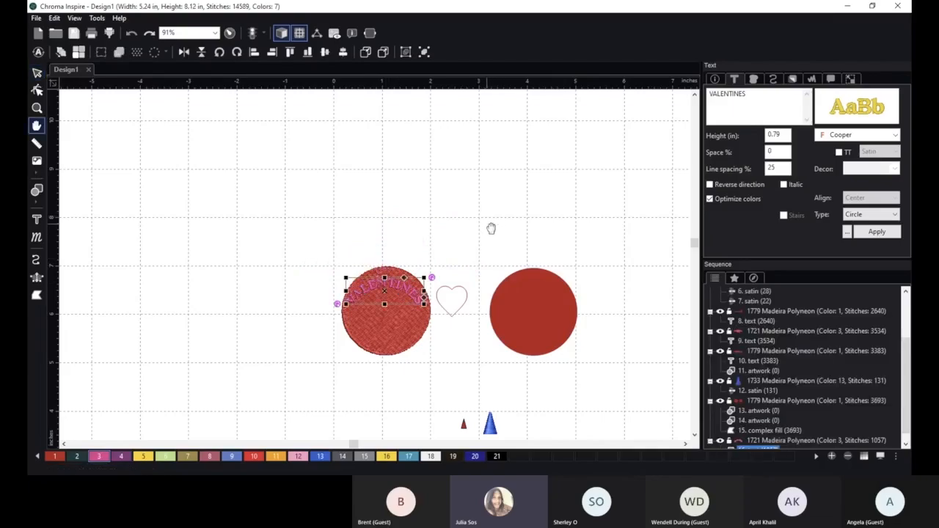
pyautogui.moveTo(489, 220); pyautogui.dragTo(451, 170)
pyautogui.scroll(8, 451, 169)
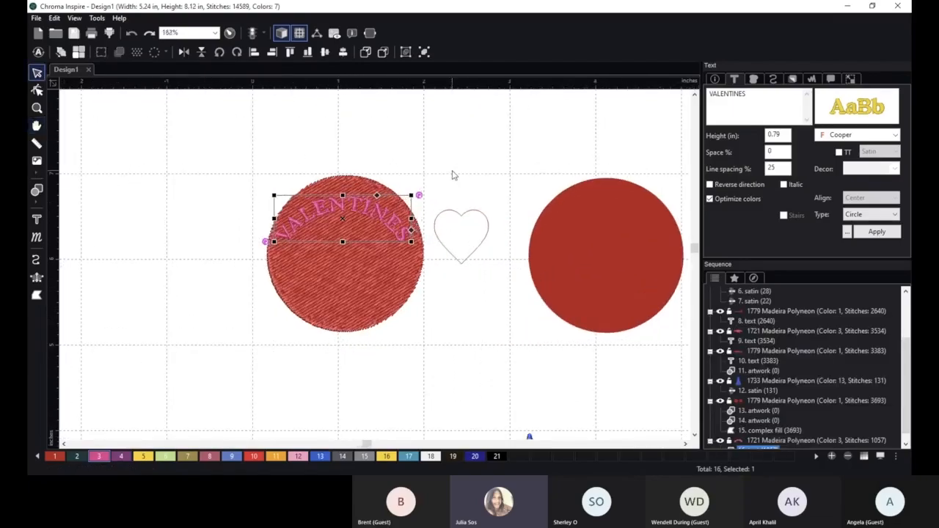
pyautogui.moveTo(366, 197); pyautogui.dragTo(368, 195)
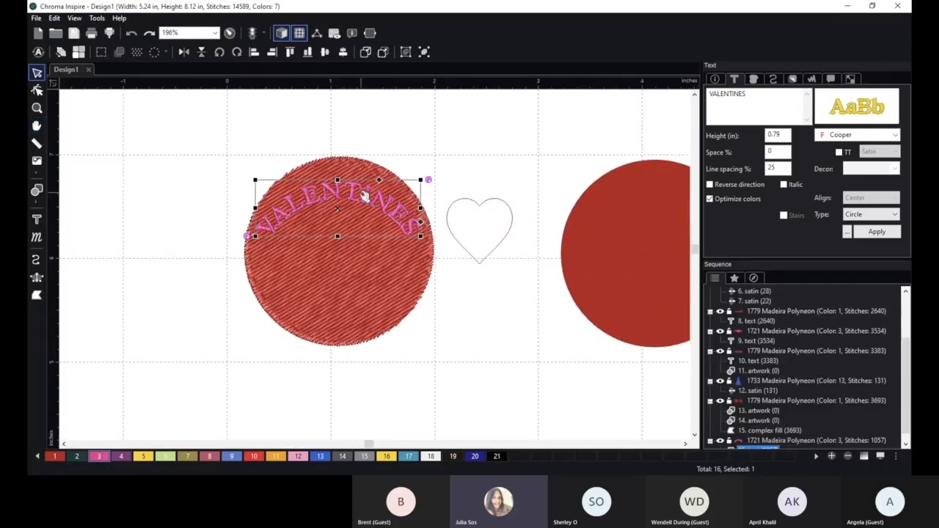
pyautogui.click(36, 219)
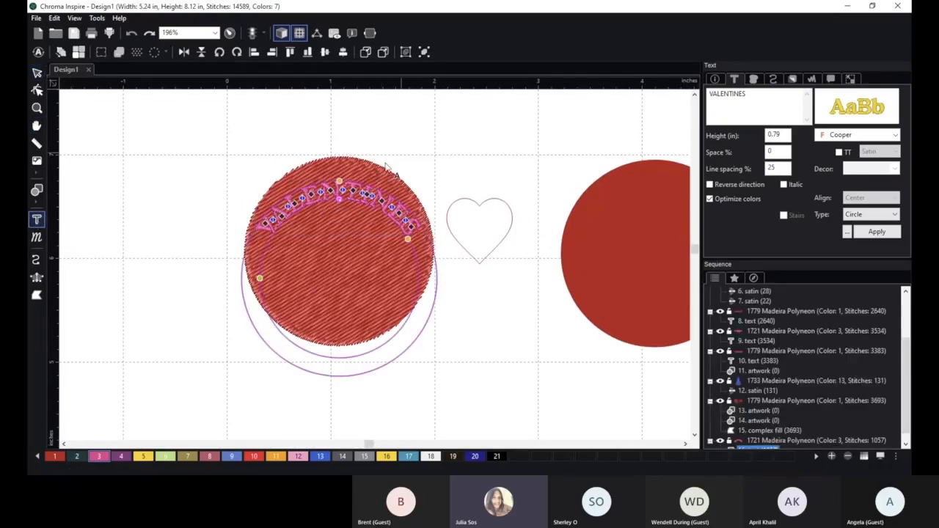
pyautogui.click(36, 73)
pyautogui.moveTo(351, 198)
pyautogui.mouseDown()
pyautogui.moveTo(353, 177)
pyautogui.moveTo(360, 193)
pyautogui.mouseUp()
pyautogui.click(165, 151)
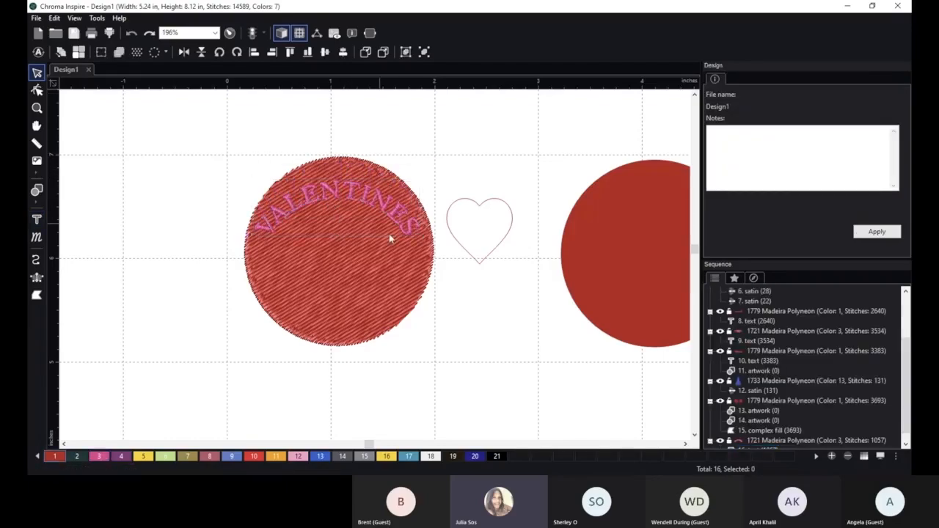
# Change the stitched Tatami circle behind the lettering to light pink thread 12.
pyautogui.scroll(1, 399, 249)
pyautogui.click(399, 248)
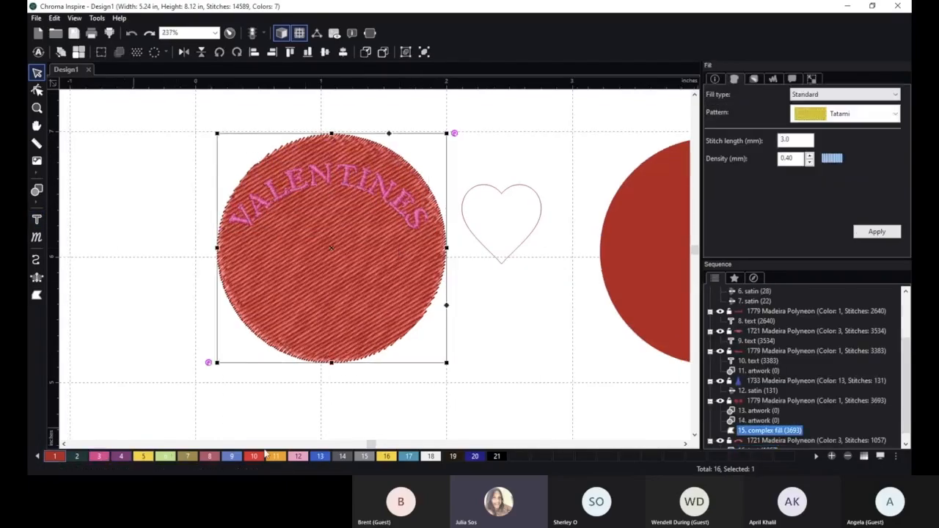
pyautogui.click(296, 456)
pyautogui.scroll(1, 513, 356)
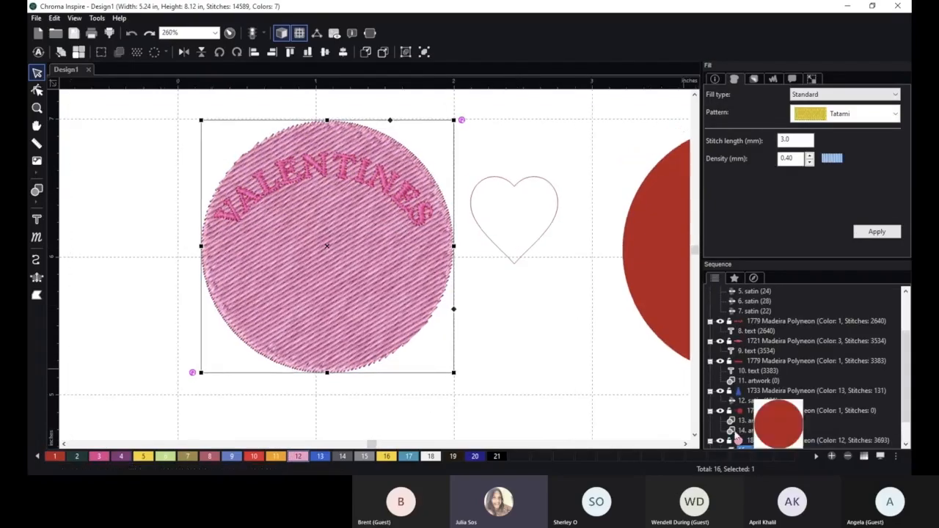
# Recolor the "VALENTINES" text with red thread 1, lower its density value two increments for tighter satin stitching and apply it.
pyautogui.scroll(-1, 777, 414)
pyautogui.click(792, 430)
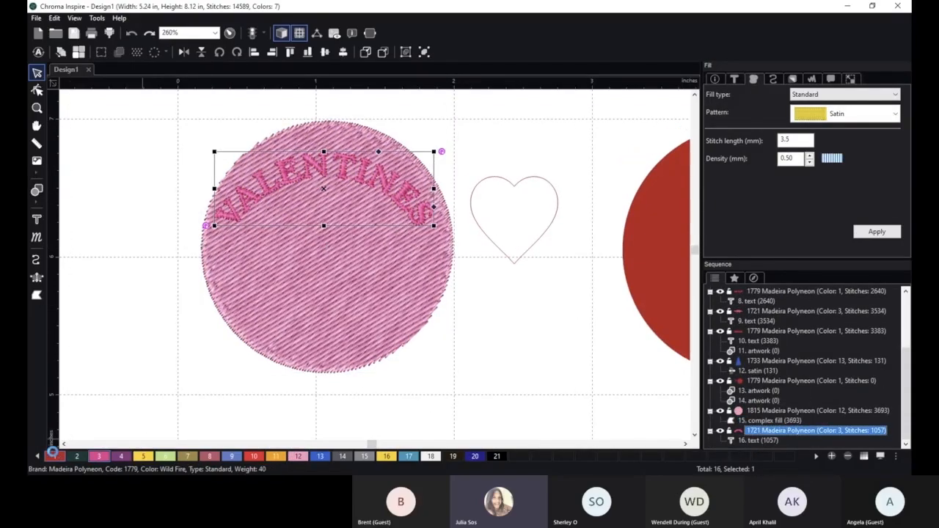
pyautogui.click(53, 455)
pyautogui.click(809, 162)
pyautogui.click(809, 162)
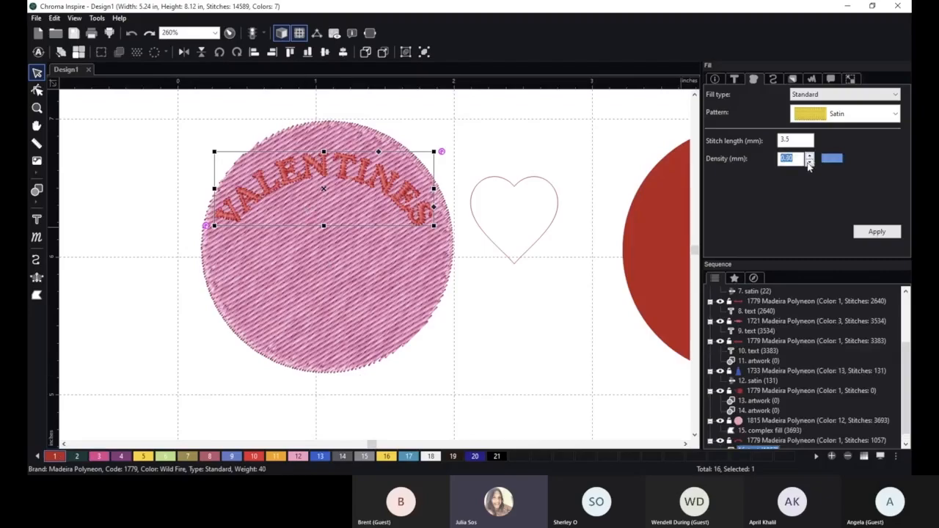
pyautogui.click(877, 231)
pyautogui.click(550, 213)
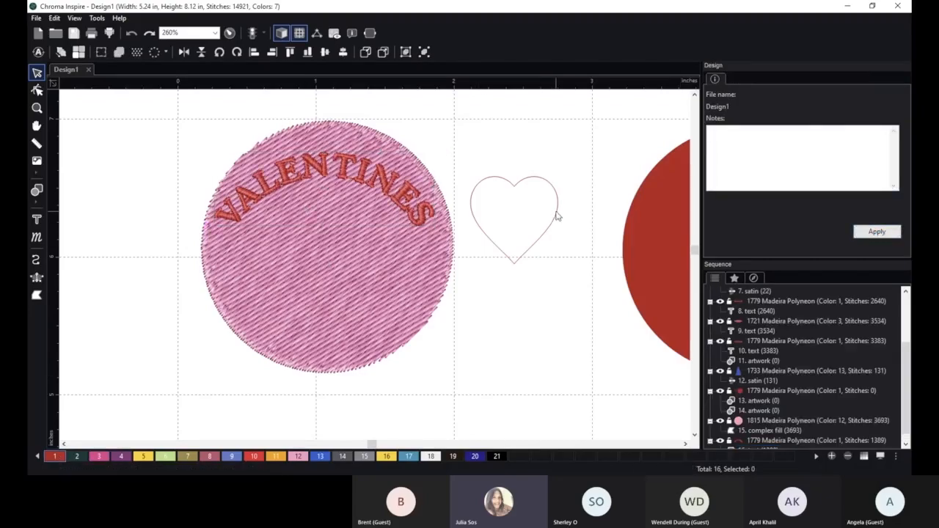
# Move the heart outline down, place a copy above it and shrink the copy to about 0.5 in wide.
pyautogui.click(556, 213)
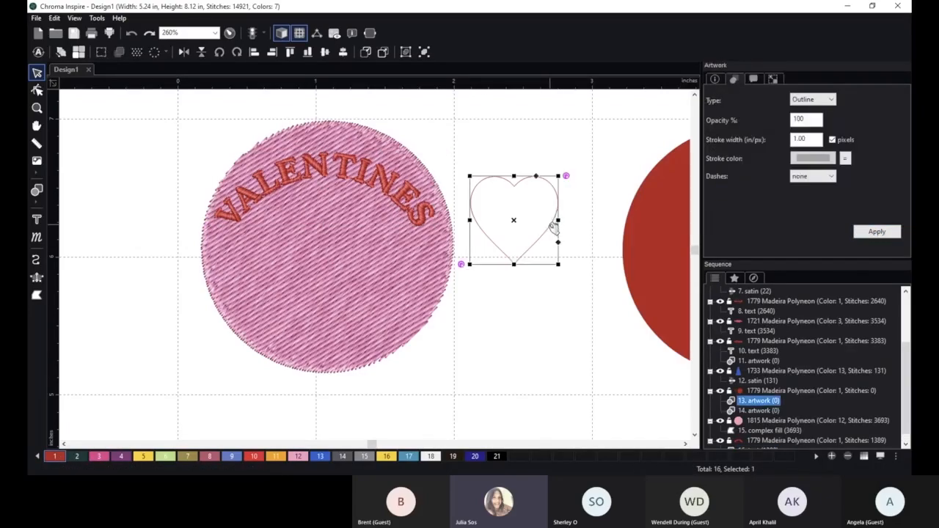
pyautogui.moveTo(552, 223); pyautogui.dragTo(550, 312)
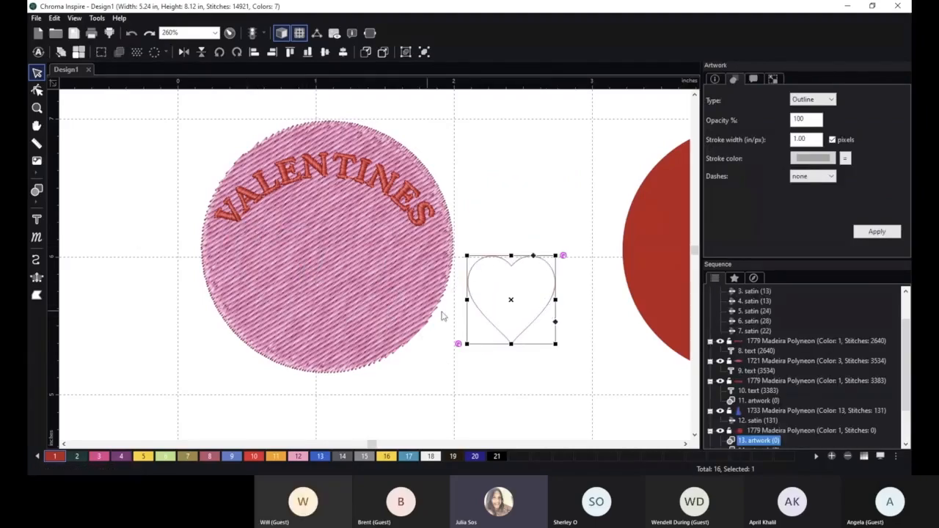
pyautogui.moveTo(543, 317); pyautogui.dragTo(583, 215)
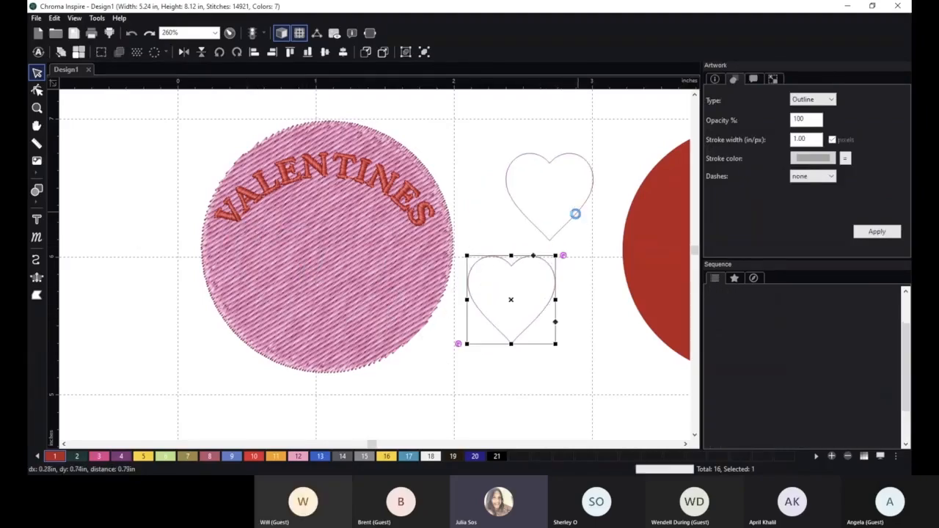
pyautogui.moveTo(594, 153); pyautogui.dragTo(571, 175)
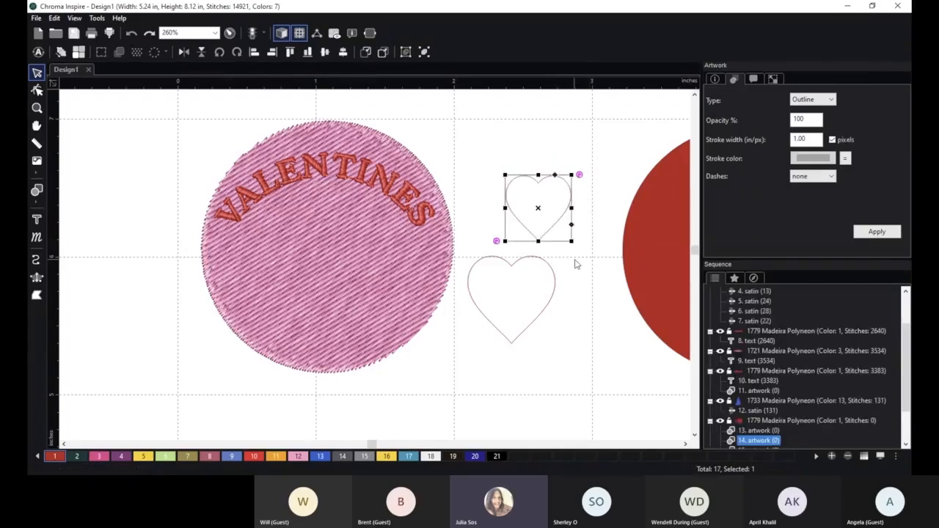
# Delete the solid red circle artwork and move the smaller heart to the upper right of the larger heart.
pyautogui.press('space')
pyautogui.moveTo(585, 265); pyautogui.dragTo(430, 256)
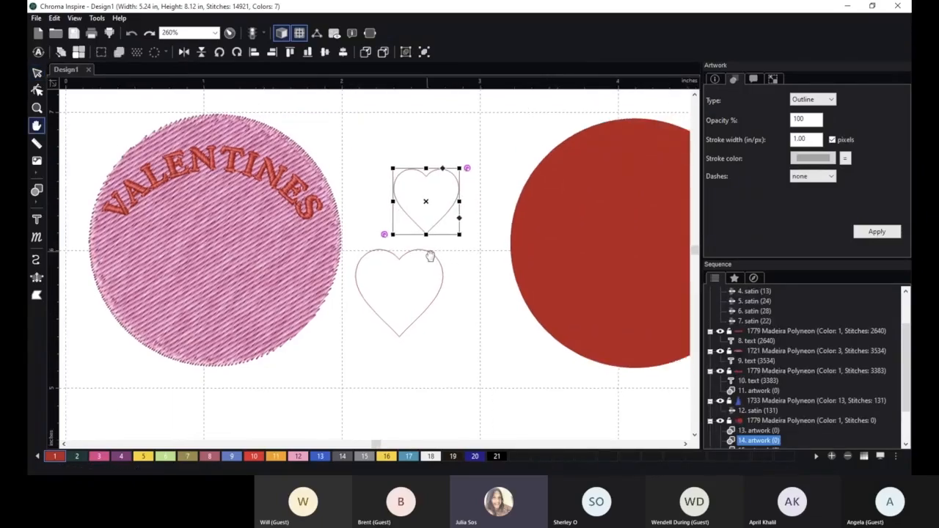
pyautogui.scroll(1, 435, 245)
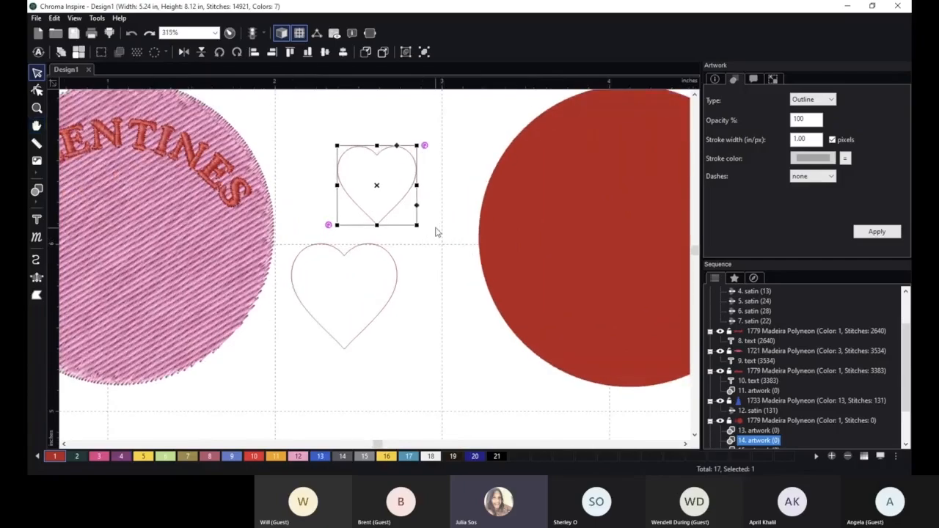
pyautogui.click(547, 213)
pyautogui.press('Delete')
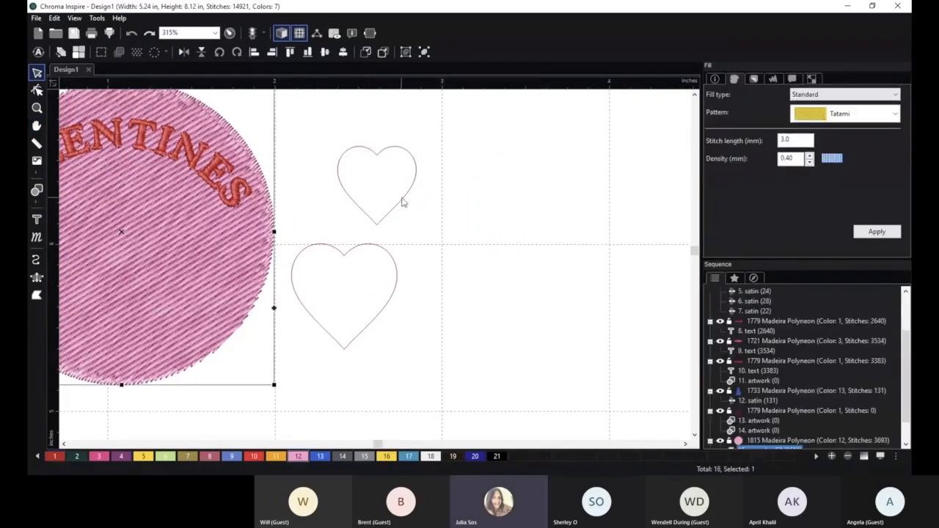
pyautogui.click(406, 204)
pyautogui.moveTo(406, 203); pyautogui.dragTo(469, 260)
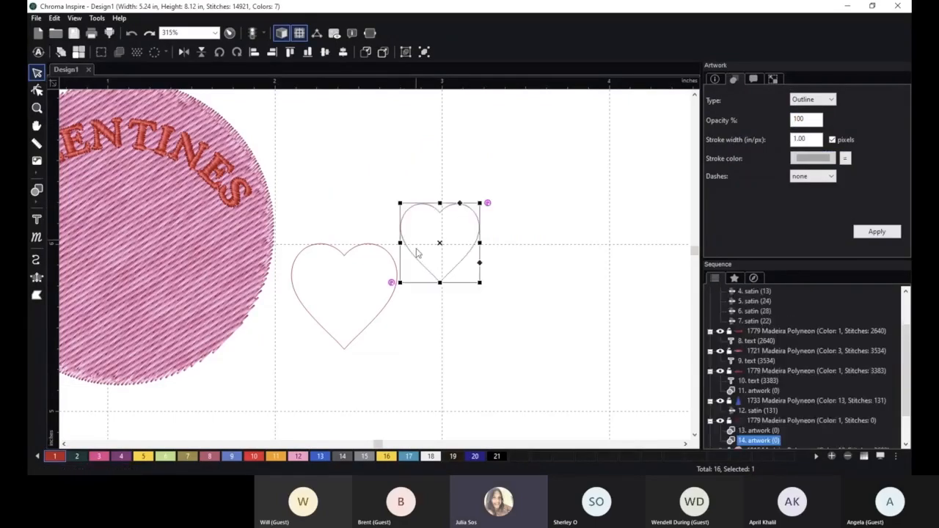
# Select both hearts, change their artwork type to Fill, match the stroke color to the red thread and apply it.
pyautogui.keyDown('shift'); pyautogui.click(383, 308); pyautogui.keyUp('shift')
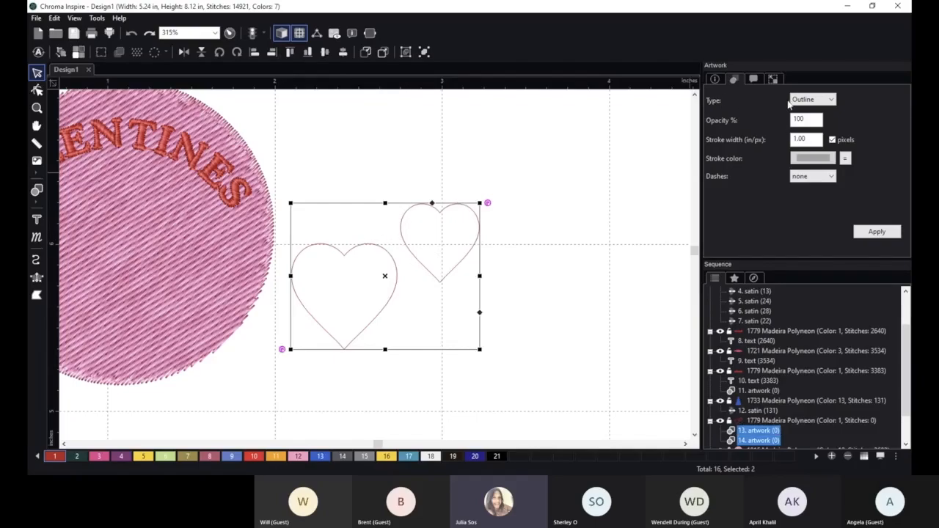
pyautogui.click(816, 104)
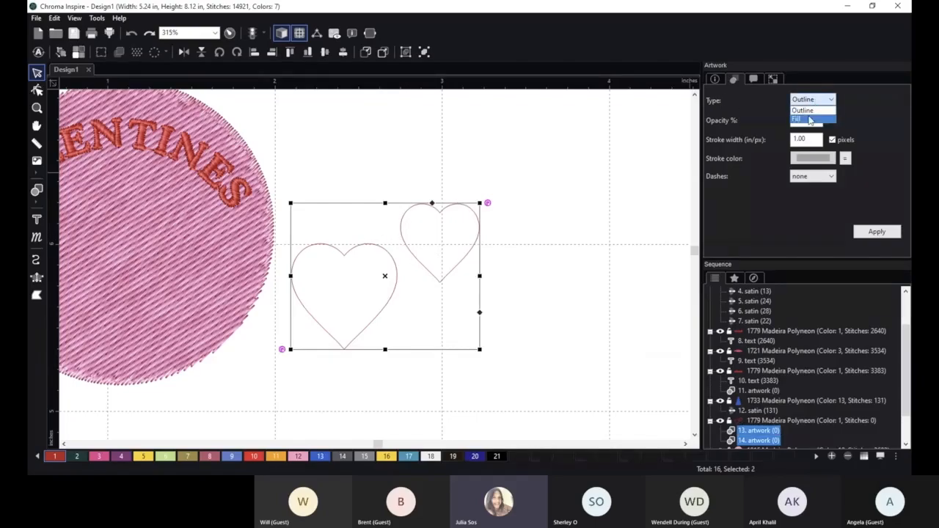
pyautogui.click(806, 116)
pyautogui.click(879, 234)
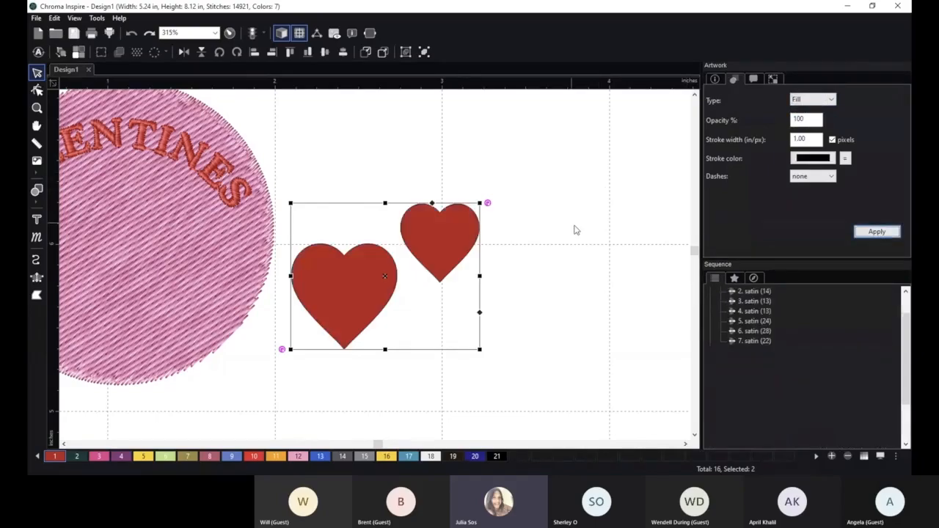
pyautogui.click(844, 160)
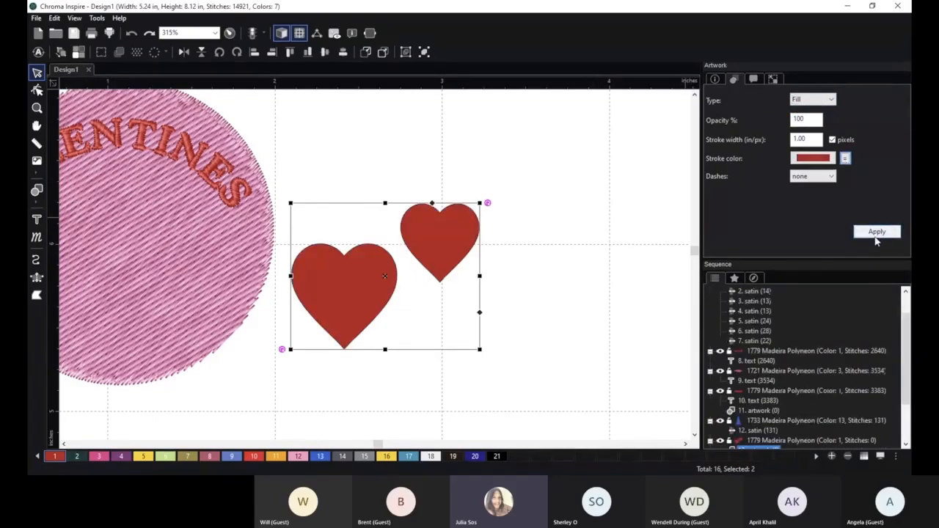
pyautogui.click(876, 233)
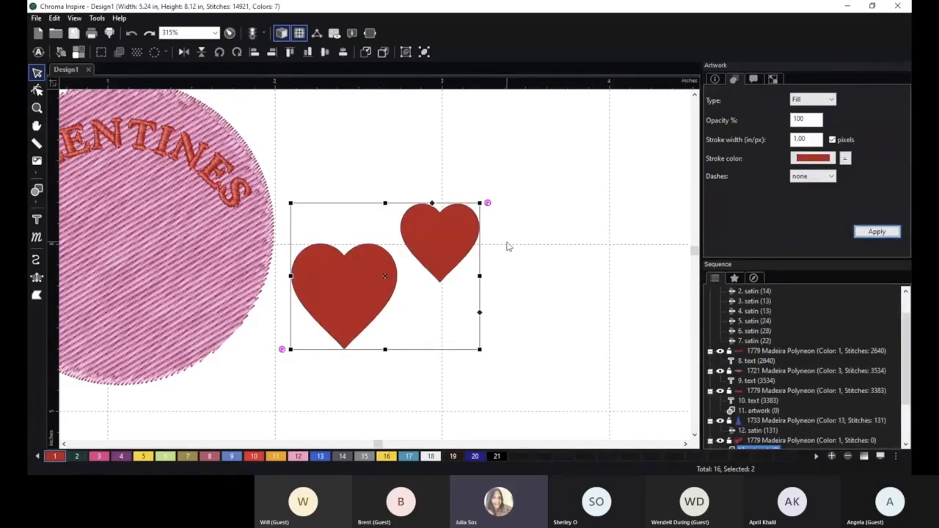
# Auto-digitize both artwork hearts, drag the generated Tatami hearts aside and delete them.
pyautogui.click(39, 53)
pyautogui.click(468, 282)
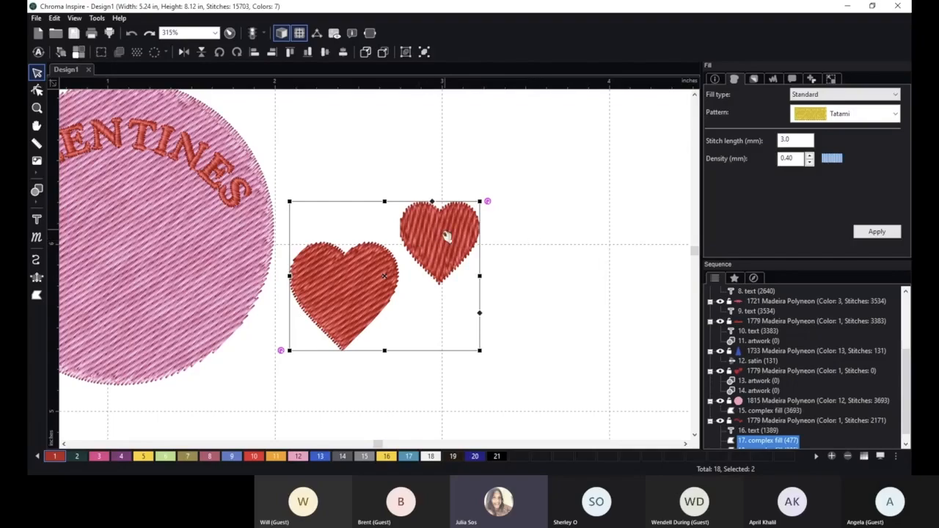
pyautogui.moveTo(447, 240); pyautogui.dragTo(589, 286)
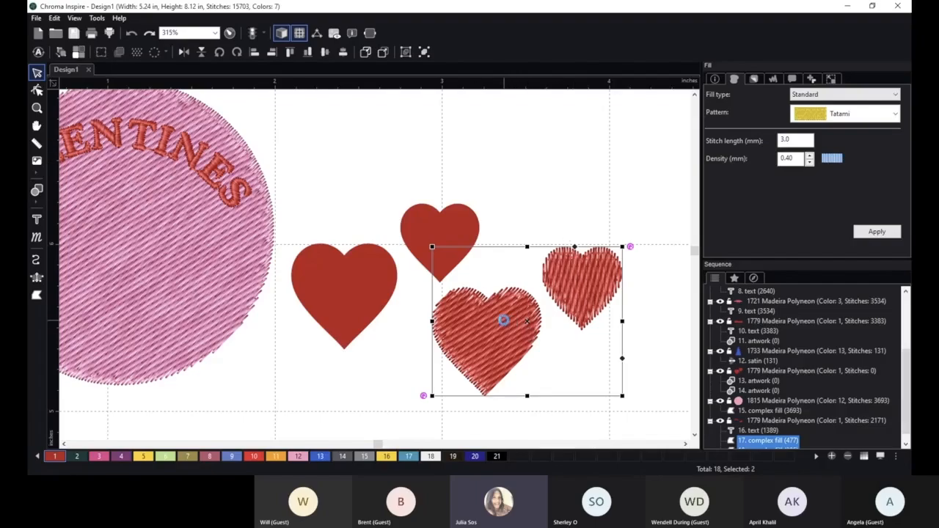
pyautogui.press('Delete')
# Select both artwork hearts and scale them down together to about 0.3 in wide overall.
pyautogui.click(355, 288)
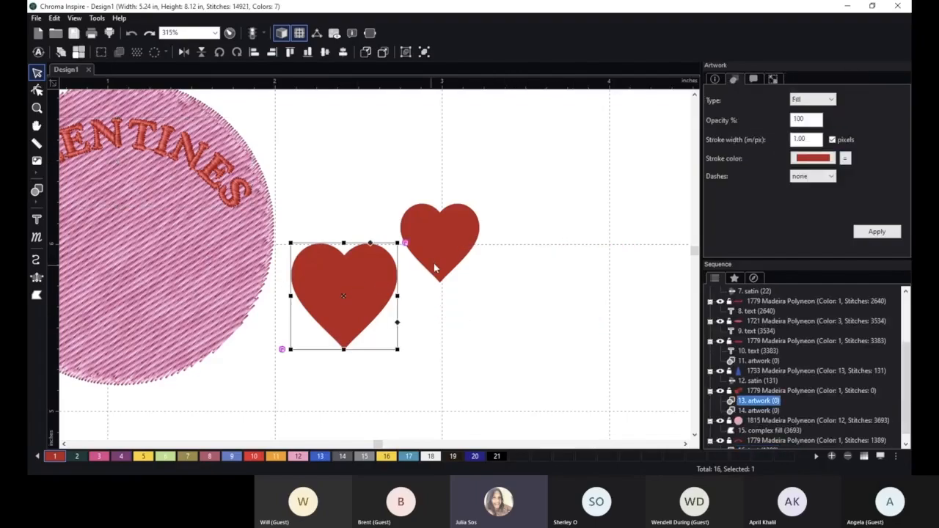
pyautogui.keyDown('shift'); pyautogui.click(438, 258); pyautogui.keyUp('shift')
pyautogui.moveTo(482, 205); pyautogui.dragTo(413, 268)
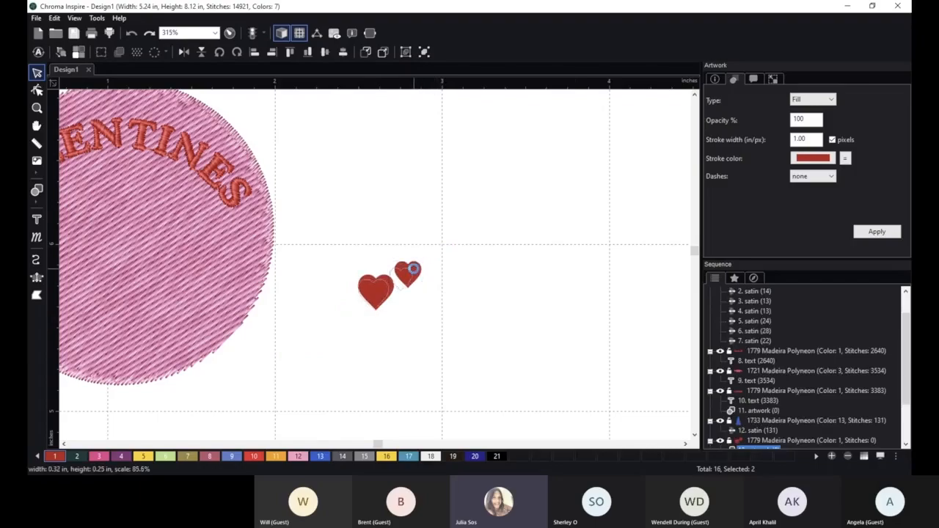
# Auto-digitize the tiny artwork hearts into satin stitches and enlarge the stitched pair to about 0.8 in wide overall.
pyautogui.click(41, 50)
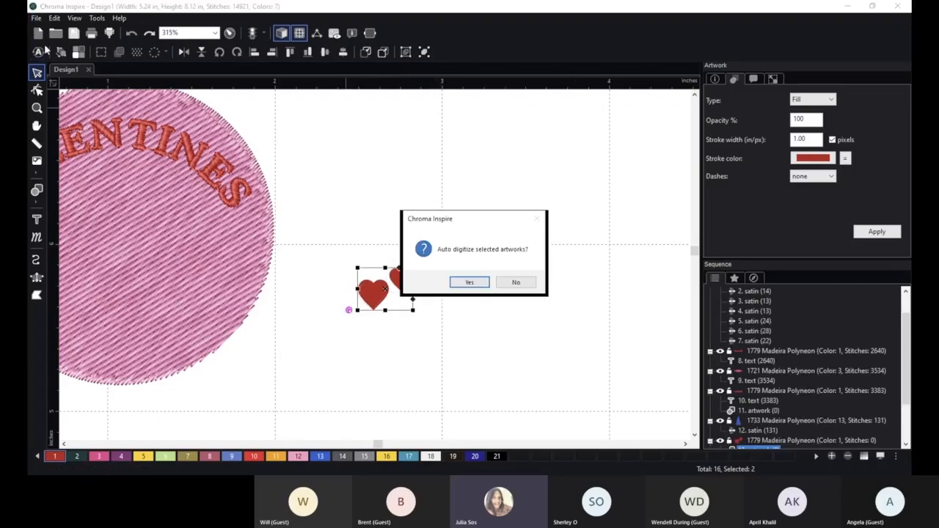
pyautogui.click(469, 281)
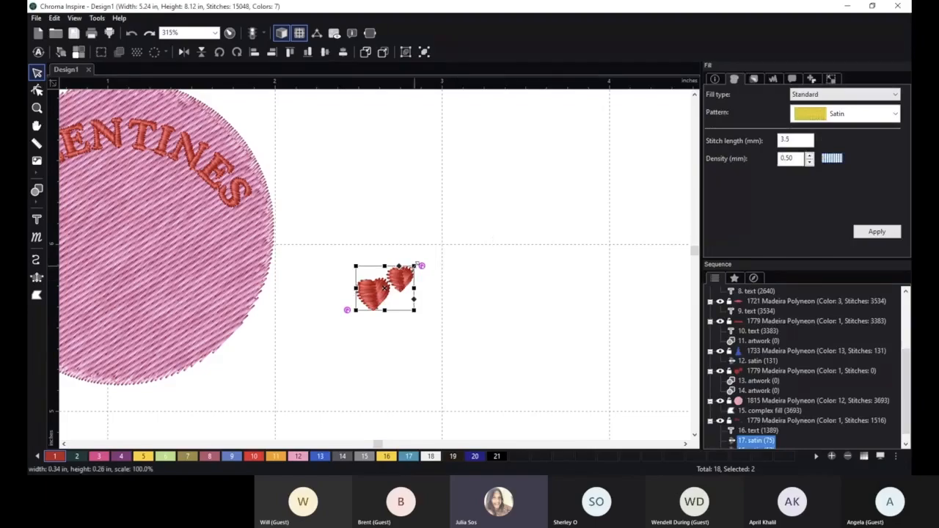
pyautogui.moveTo(415, 266); pyautogui.dragTo(503, 202)
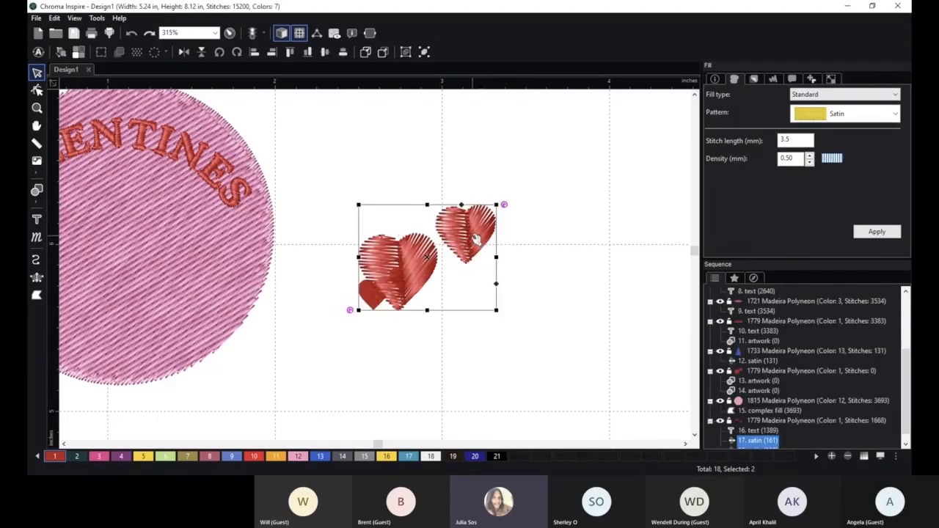
# Move the stitched heart pair clear of the artwork hearts and enlarge the pair slightly.
pyautogui.moveTo(475, 238); pyautogui.dragTo(541, 245)
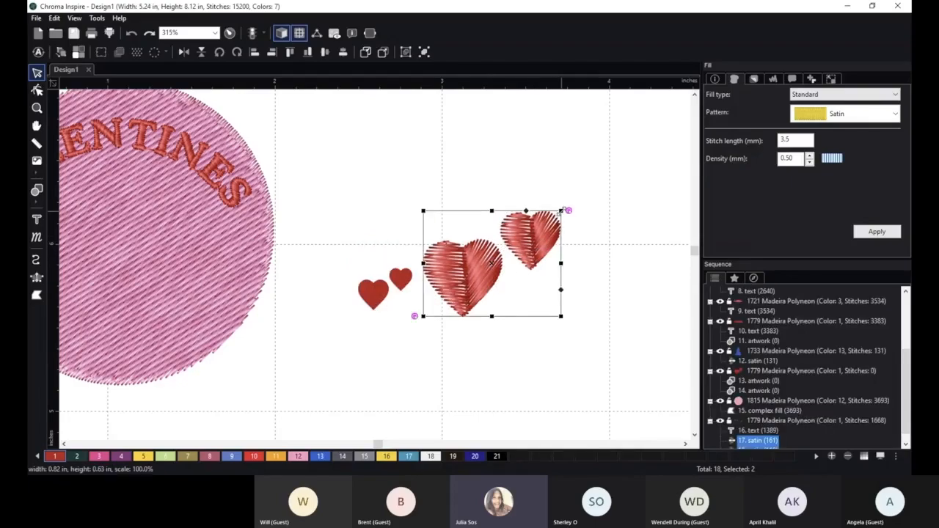
pyautogui.moveTo(562, 211); pyautogui.dragTo(572, 201)
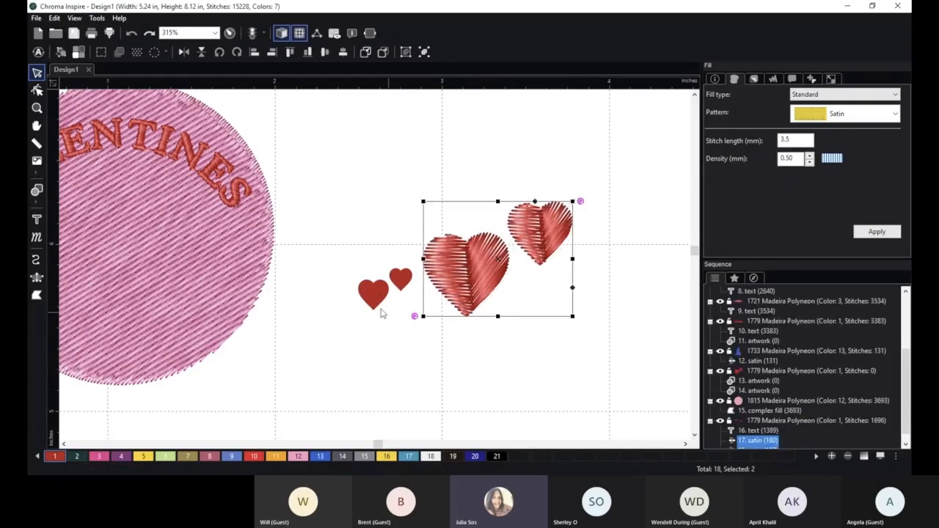
# Delete the split line running down the middle of the larger stitched heart.
pyautogui.click(487, 269)
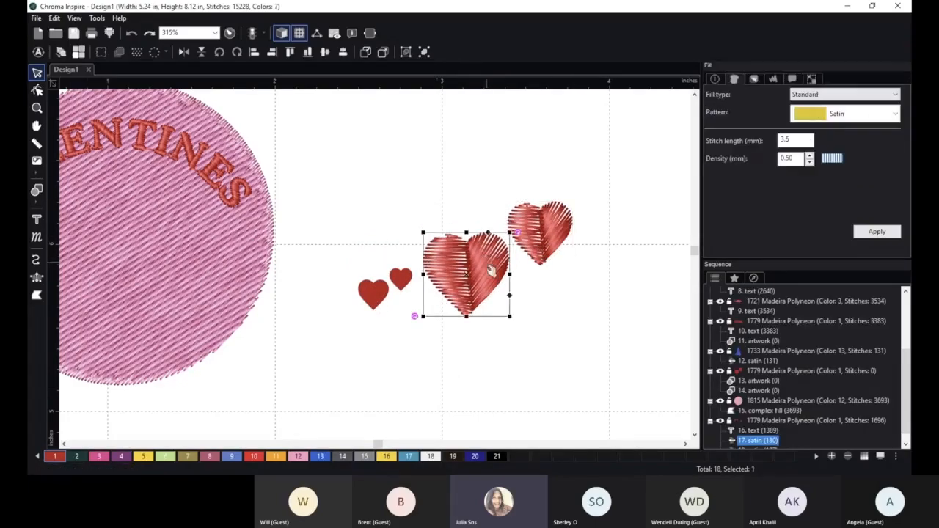
pyautogui.scroll(1, 493, 282)
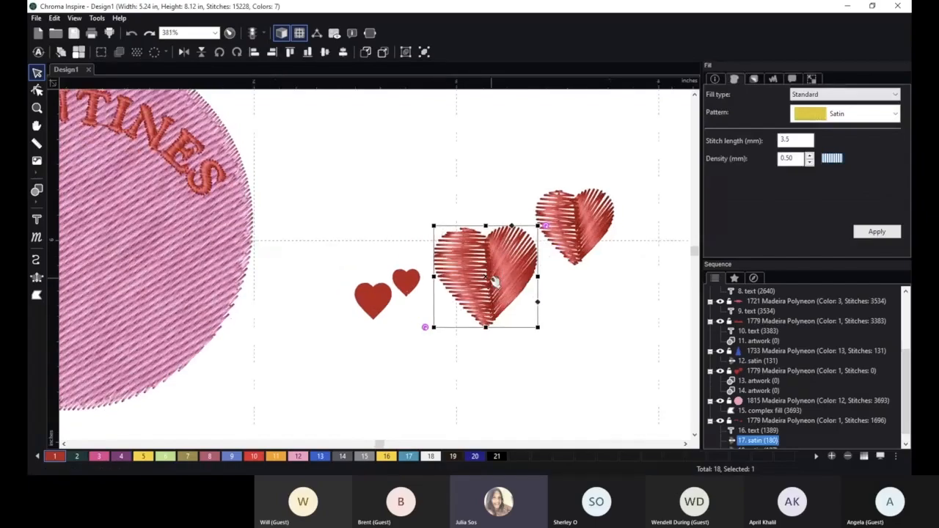
pyautogui.scroll(1, 559, 323)
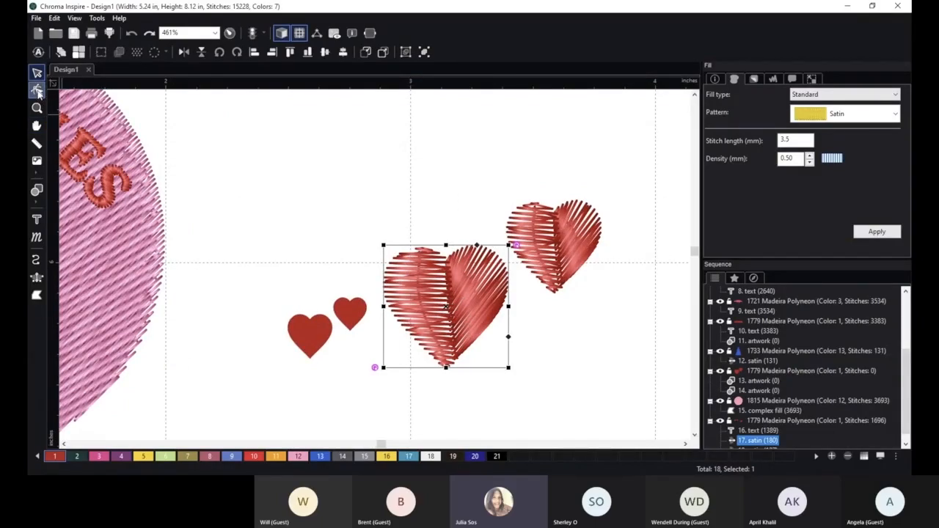
pyautogui.click(38, 92)
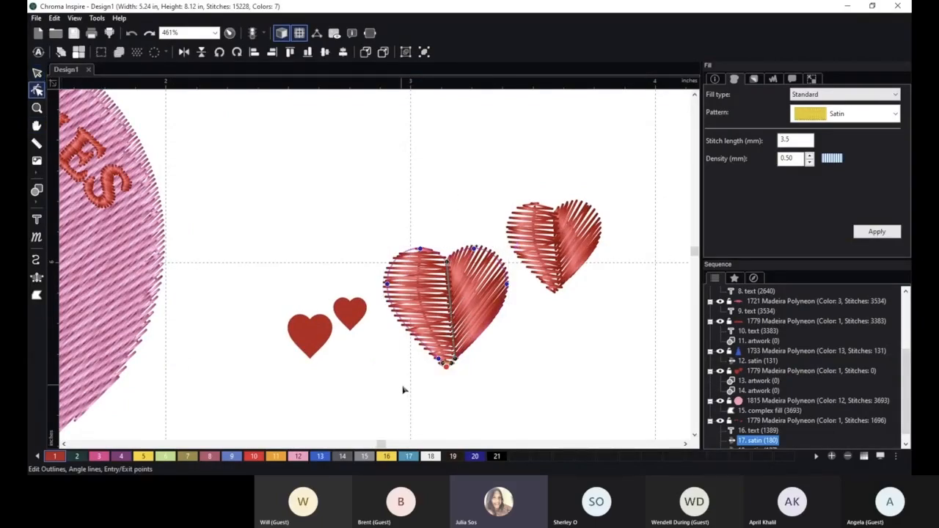
pyautogui.scroll(5, 515, 373)
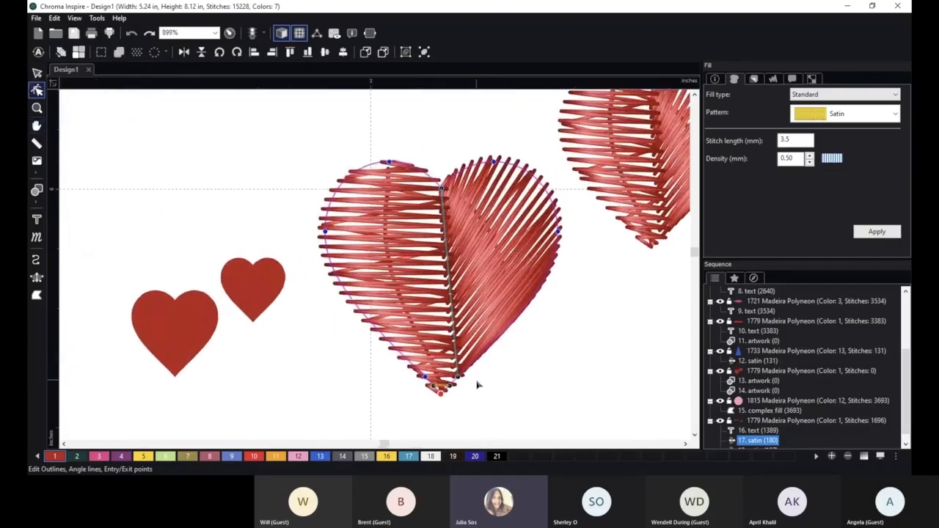
pyautogui.rightClick(459, 380)
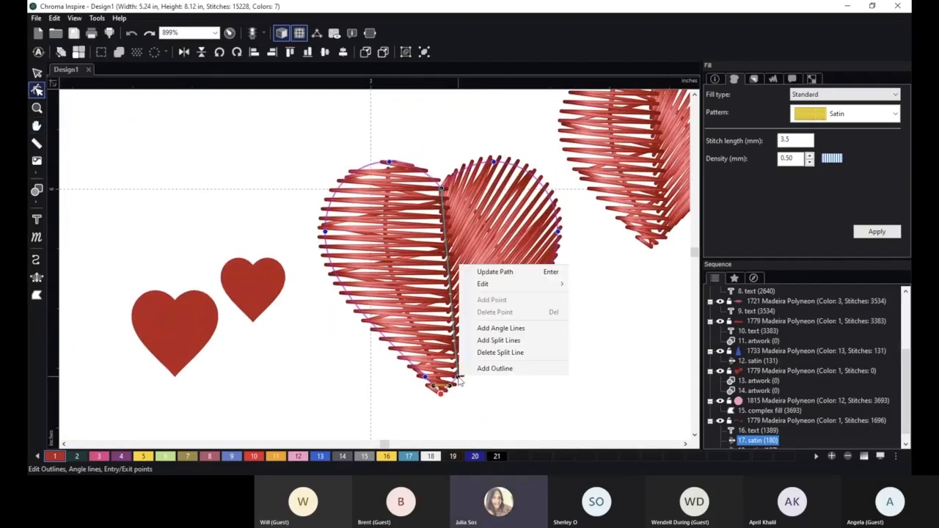
pyautogui.click(494, 353)
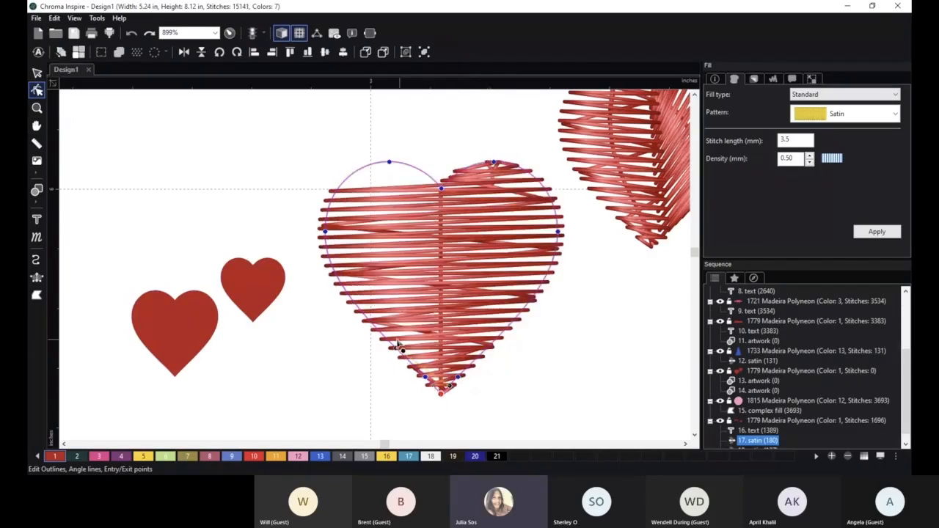
# Move both ends of the larger heart's angle line so its satin stitches slope diagonally from upper left to lower right.
pyautogui.moveTo(396, 344); pyautogui.dragTo(485, 352)
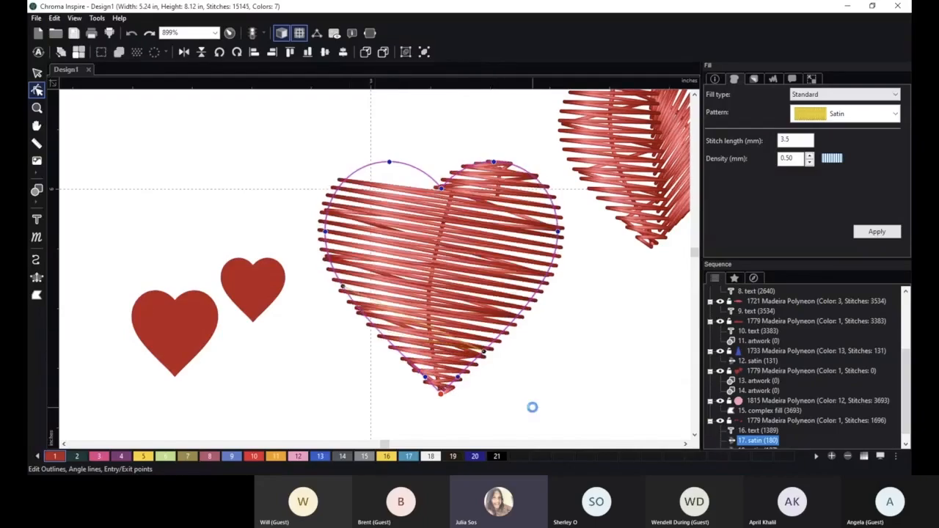
pyautogui.moveTo(342, 285); pyautogui.dragTo(333, 270)
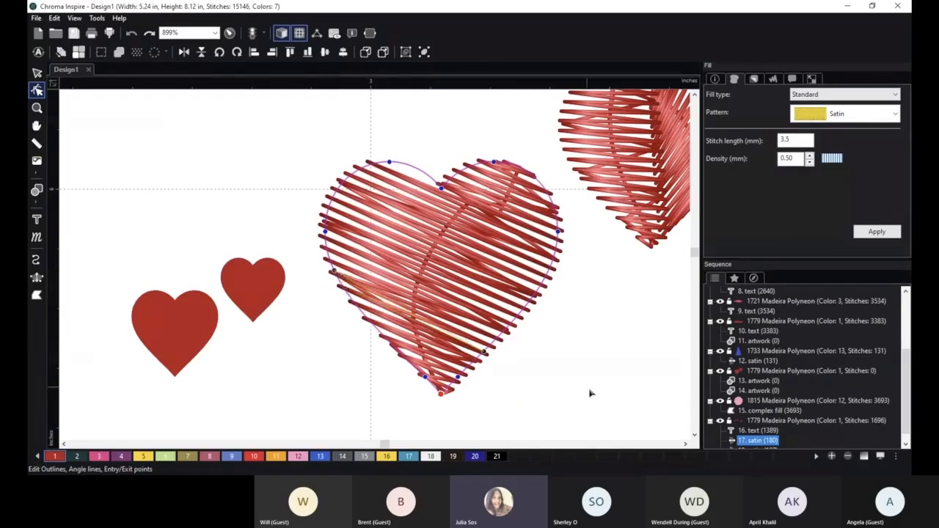
pyautogui.scroll(-2, 542, 372)
pyautogui.scroll(-4, 541, 373)
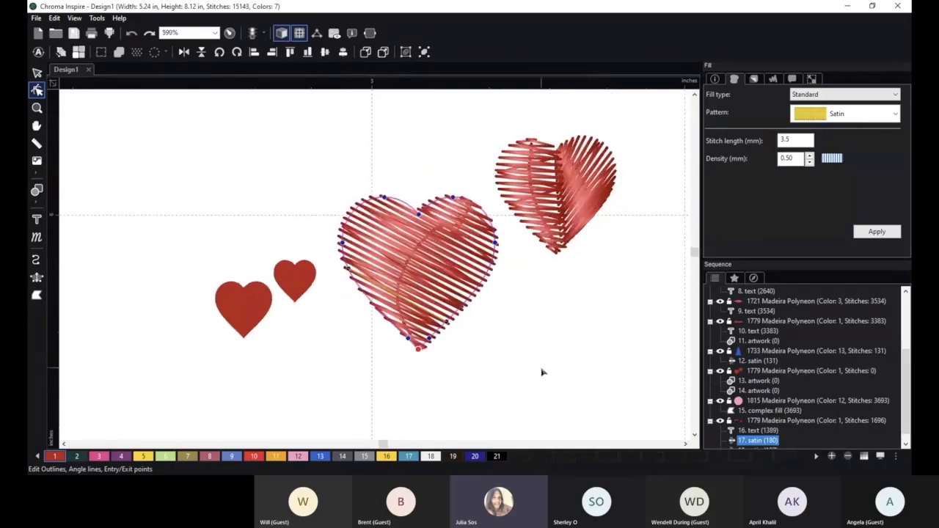
# Set the larger heart's satin density to 0.20 mm and tilt its angle line slightly steeper.
pyautogui.click(542, 373)
pyautogui.click(424, 275)
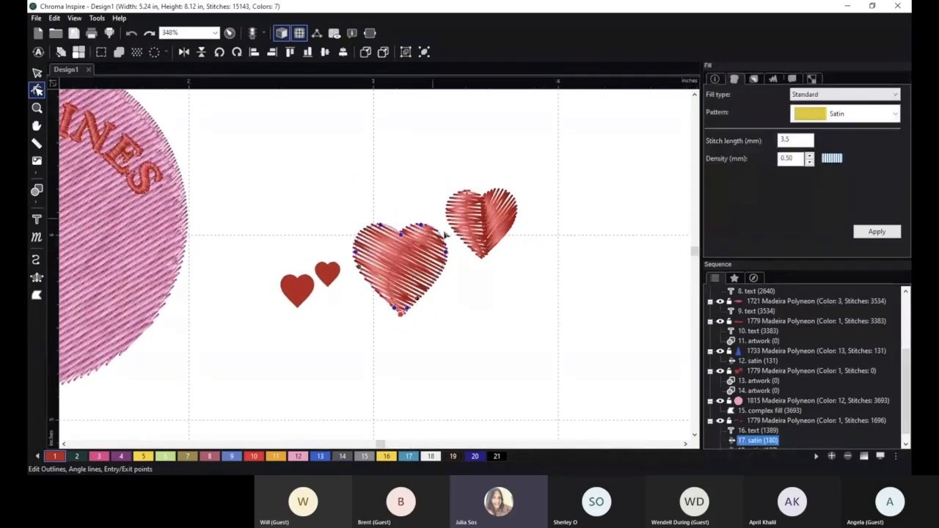
pyautogui.click(810, 162)
pyautogui.click(810, 162)
pyautogui.click(886, 235)
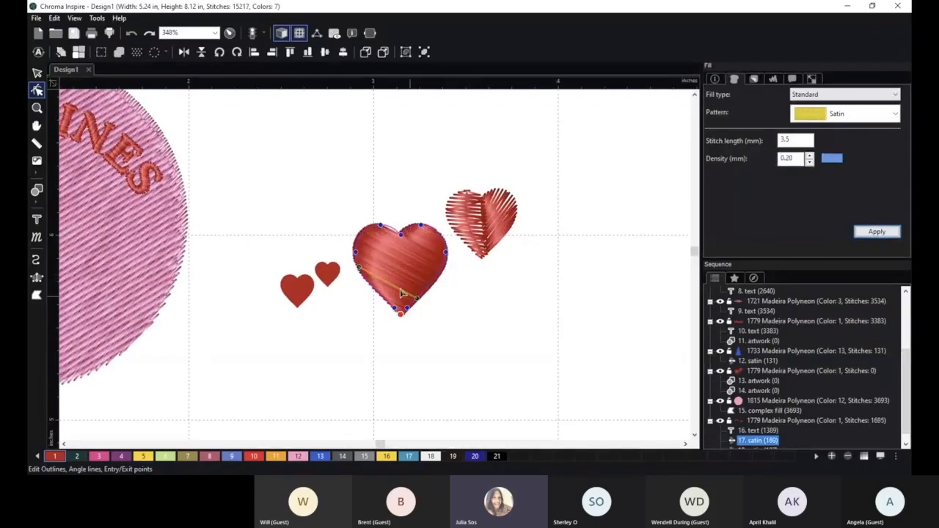
pyautogui.moveTo(359, 264); pyautogui.dragTo(356, 258)
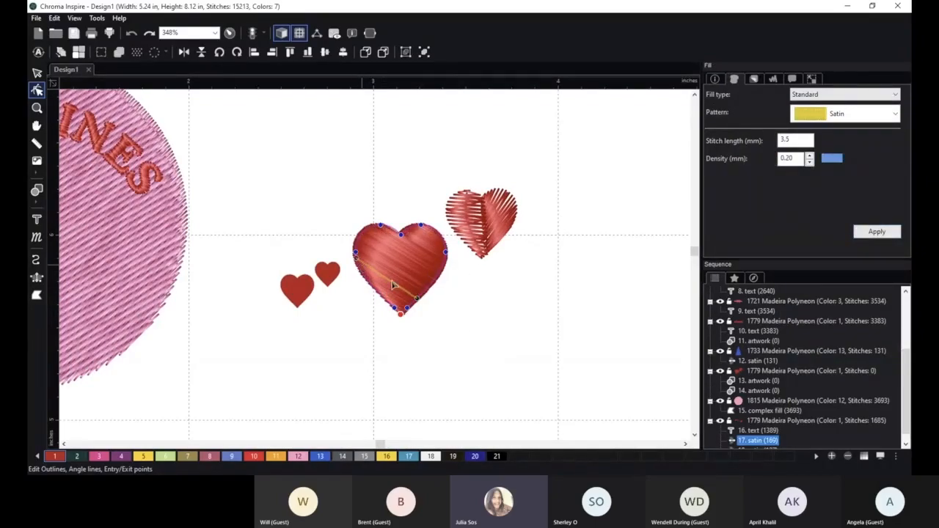
pyautogui.click(462, 304)
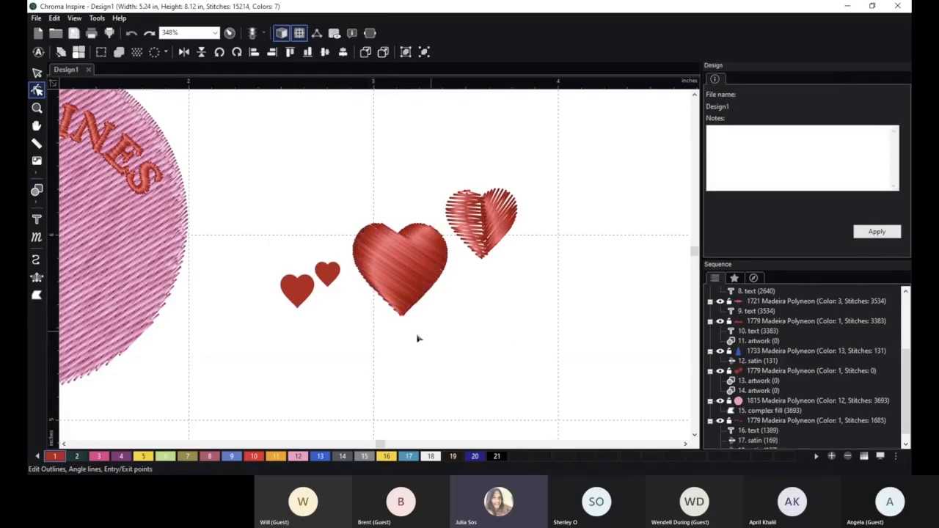
# Turn off all underlay for the larger satin heart and apply the change.
pyautogui.click(425, 245)
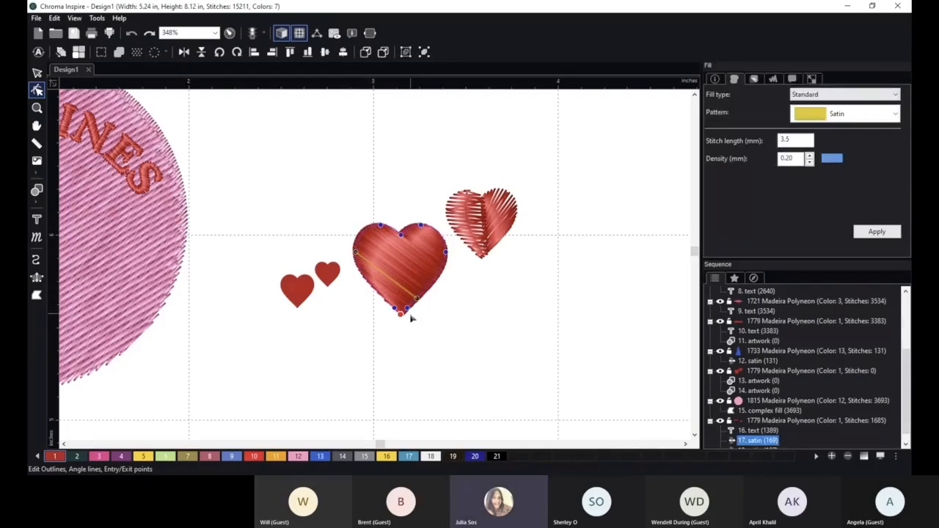
pyautogui.click(754, 78)
pyautogui.click(724, 106)
pyautogui.click(724, 107)
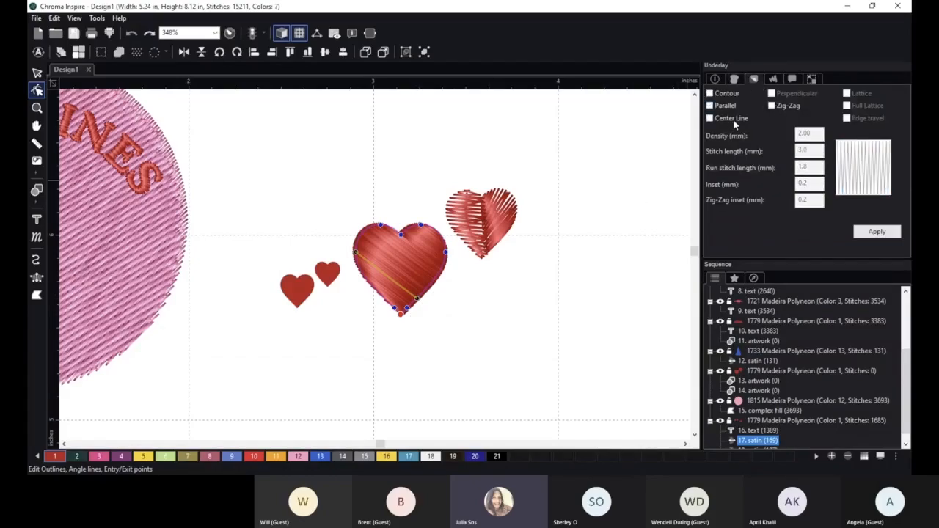
pyautogui.click(879, 232)
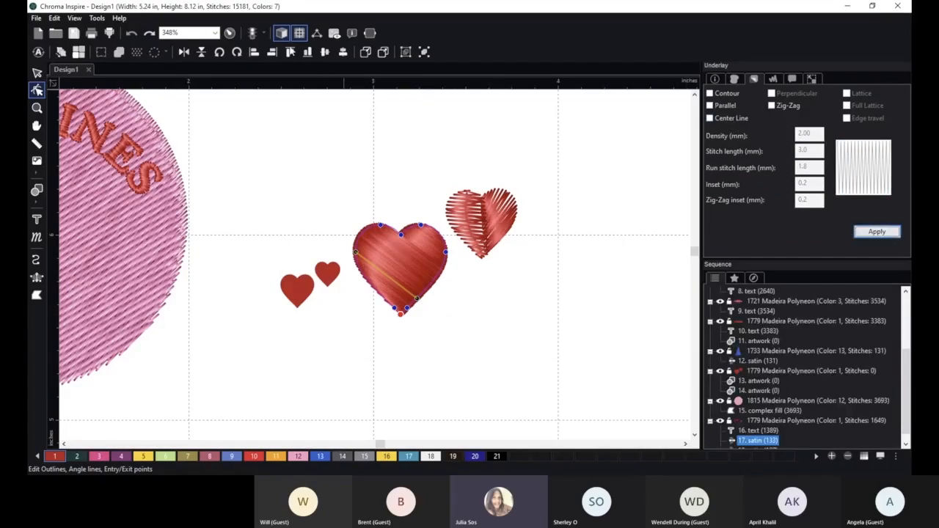
# Examine the larger heart's individual stitch lines with the 3D view off, and restore the 3D view.
pyautogui.click(282, 33)
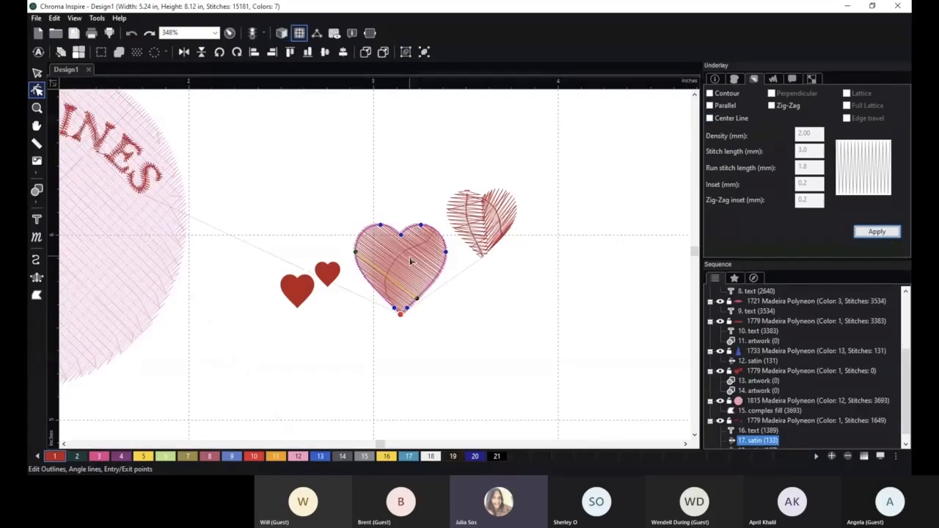
pyautogui.scroll(3, 454, 239)
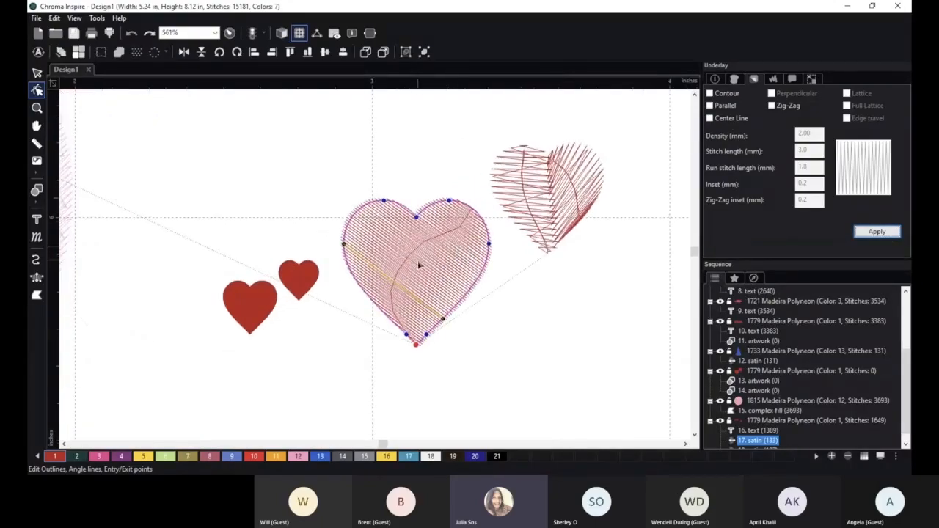
pyautogui.scroll(-3, 484, 282)
pyautogui.click(282, 33)
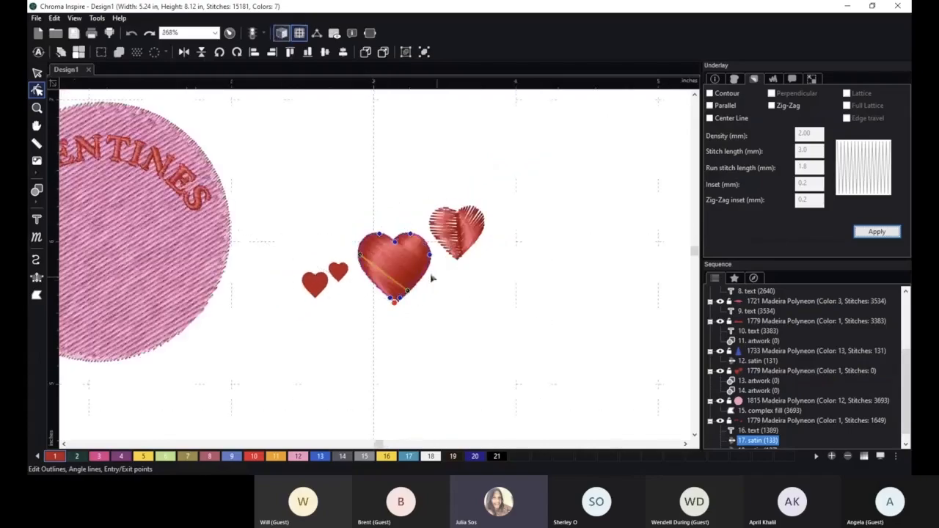
# Duplicate the dense satin heart, shrink the copy to about 0.3 in wide and place it on the patch's left side below VALENTINES.
pyautogui.click(37, 73)
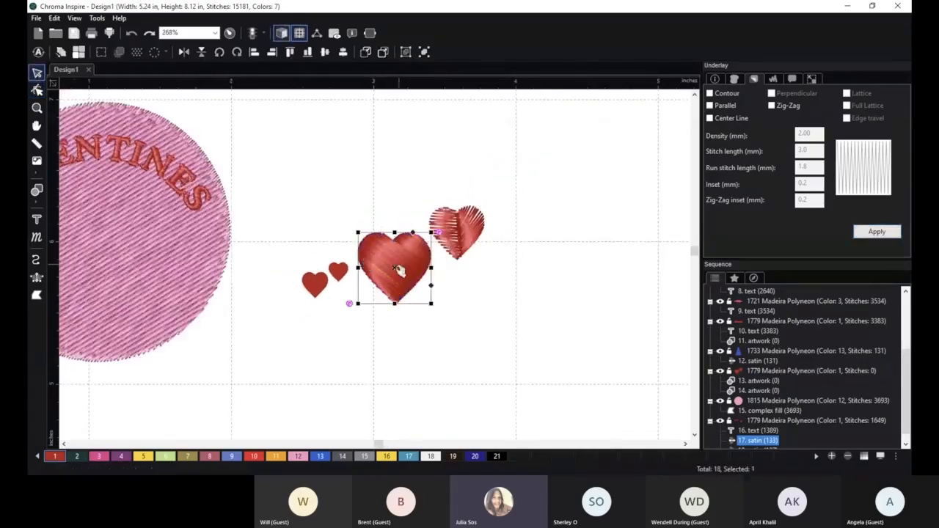
pyautogui.moveTo(397, 270); pyautogui.dragTo(379, 187)
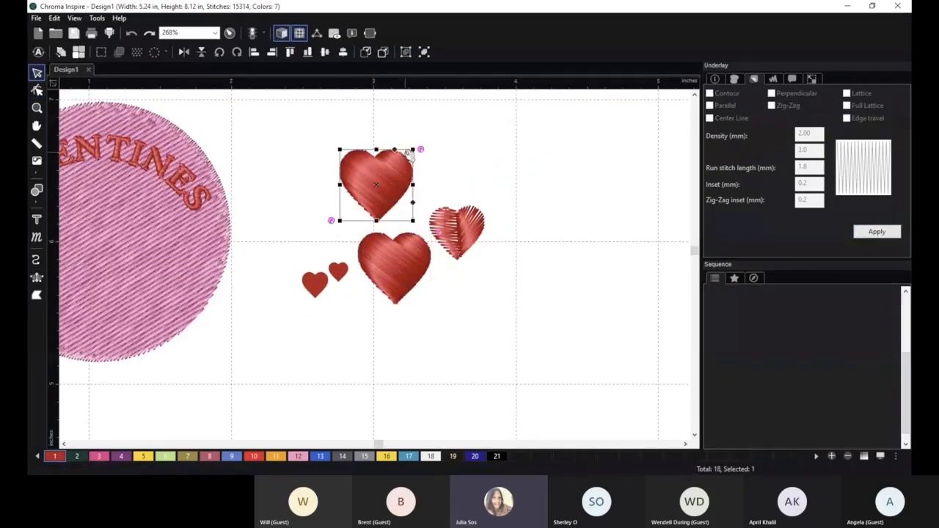
pyautogui.moveTo(412, 150); pyautogui.dragTo(380, 166)
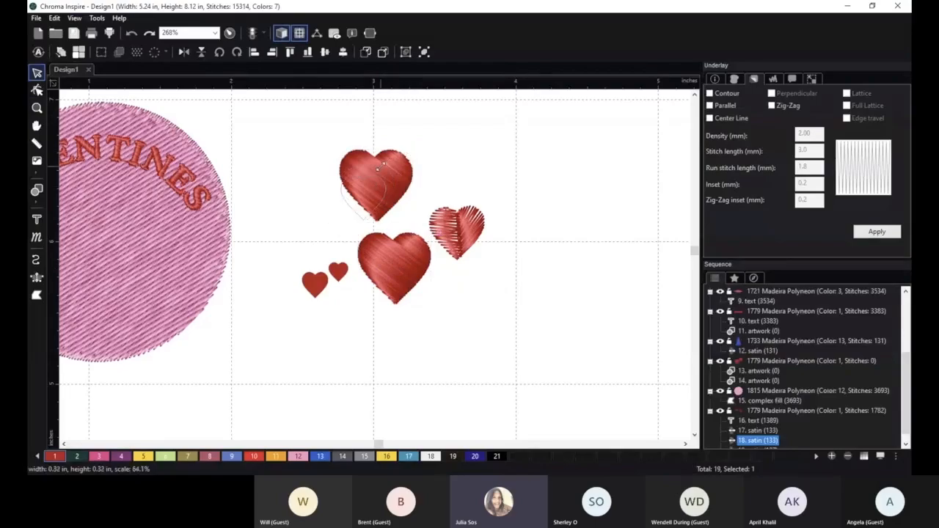
pyautogui.moveTo(557, 175); pyautogui.dragTo(243, 226)
pyautogui.click(597, 249)
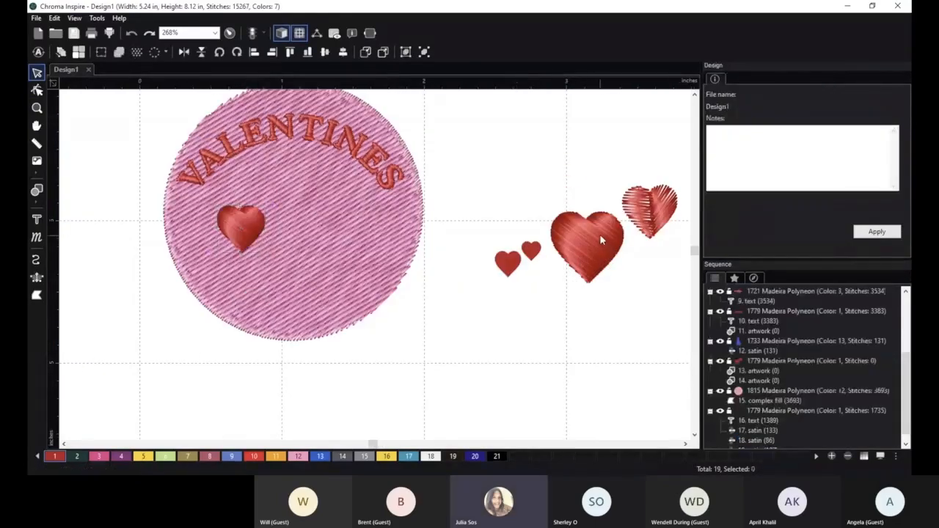
# Place the original dense satin heart on the patch beside the small heart and enlarge it to about 0.65 in wide.
pyautogui.click(592, 247)
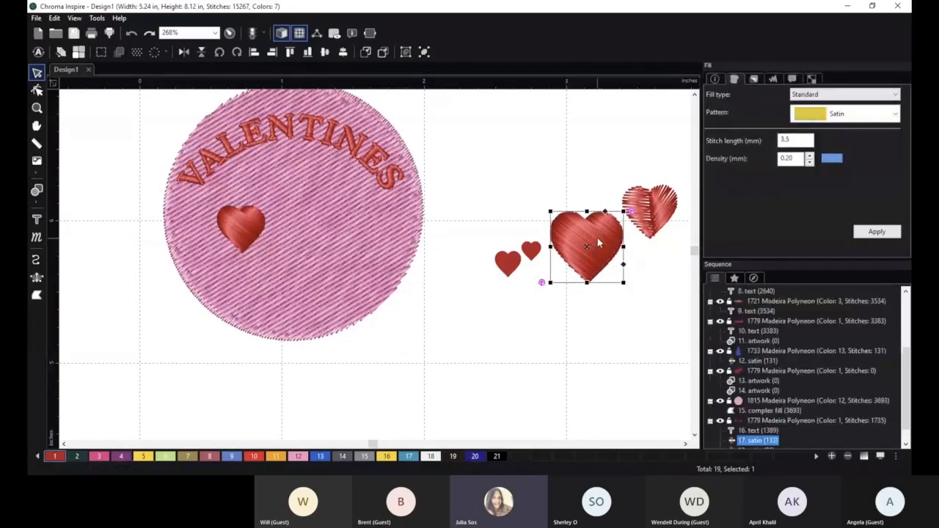
pyautogui.moveTo(594, 247); pyautogui.dragTo(335, 251)
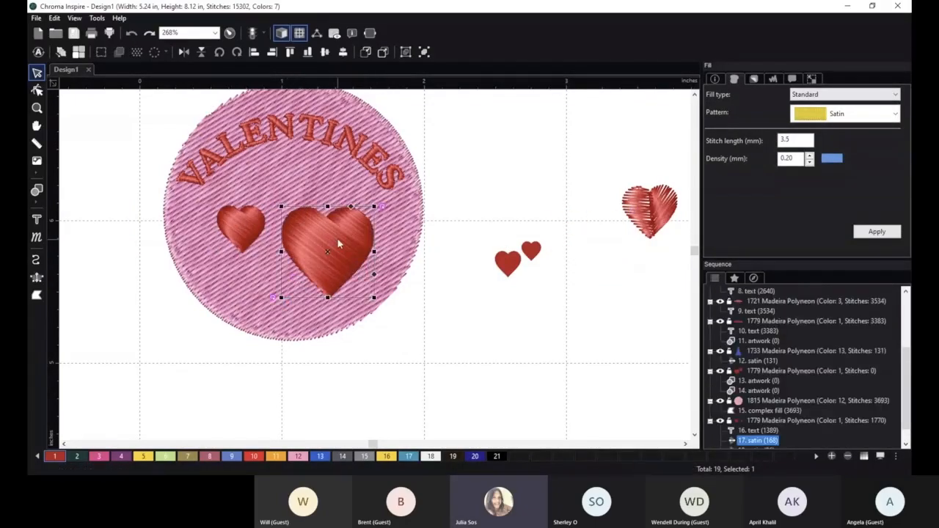
pyautogui.moveTo(331, 248); pyautogui.dragTo(338, 245)
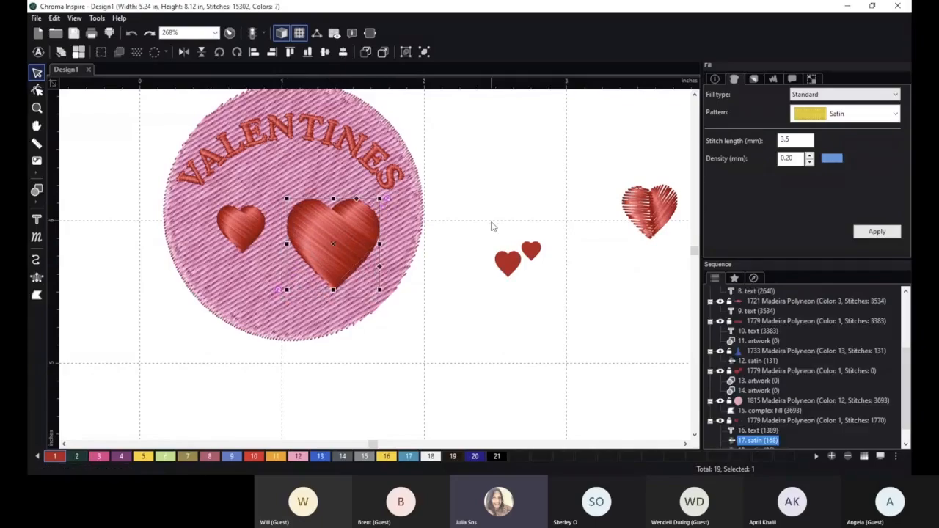
pyautogui.scroll(-1, 492, 226)
pyautogui.click(374, 327)
pyautogui.scroll(-1, 444, 345)
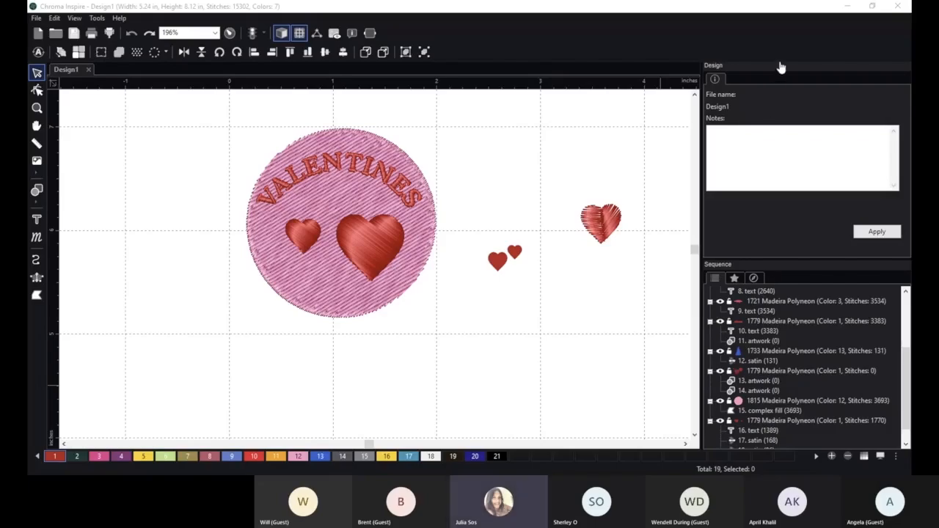
pyautogui.click(399, 300)
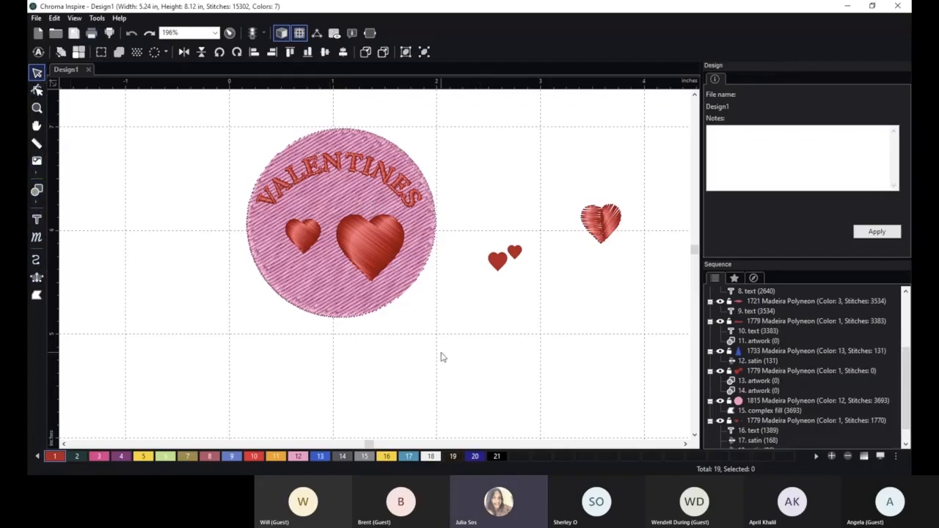
# Draw a small diamond artwork shape about 0.3 in tall below the two small heart artworks beside the patch.
pyautogui.scroll(-1, 441, 357)
pyautogui.press('space')
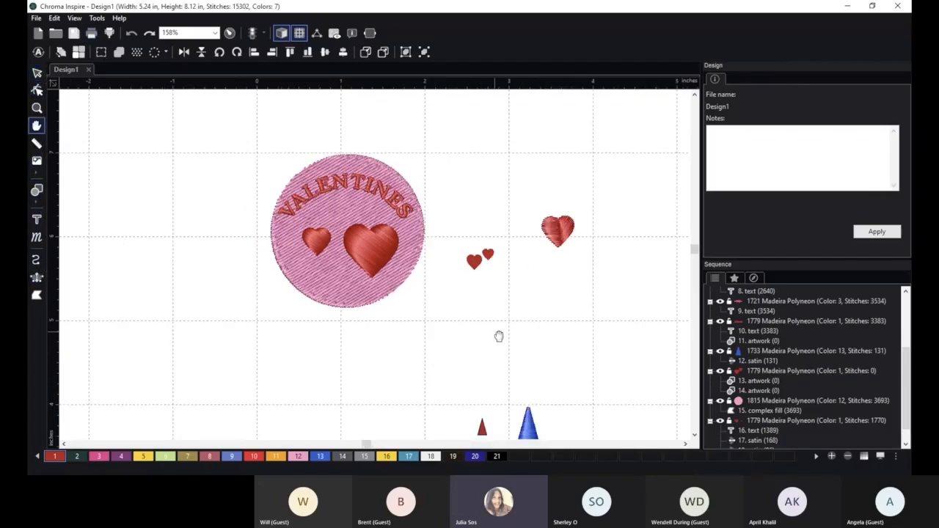
pyautogui.moveTo(499, 336); pyautogui.dragTo(465, 236)
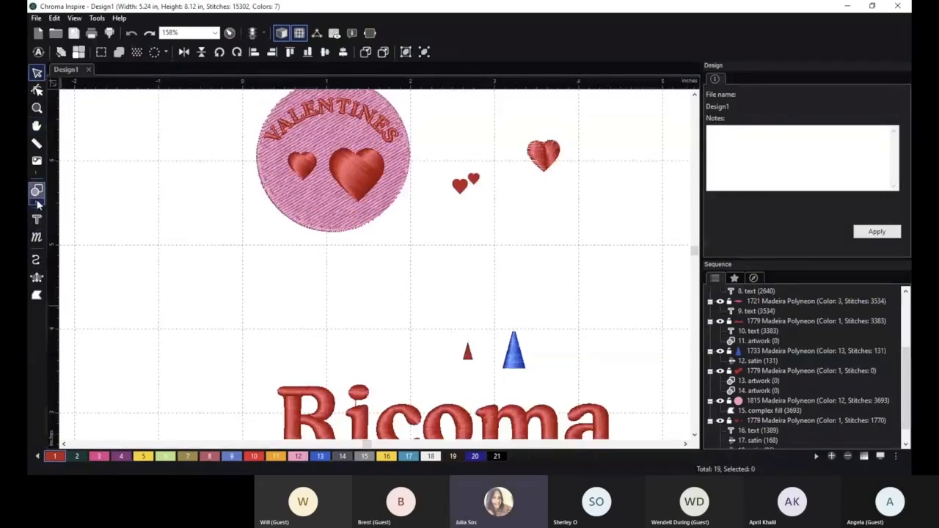
pyautogui.click(37, 189)
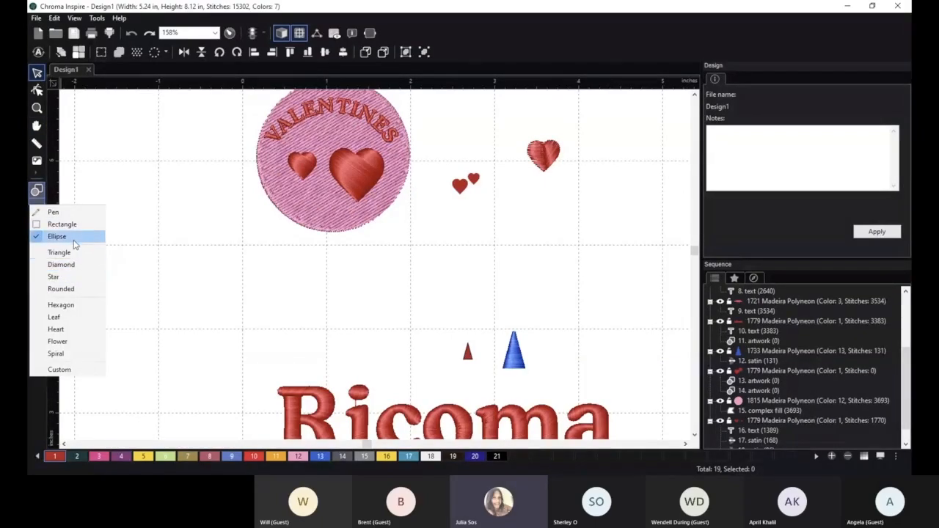
pyautogui.click(88, 267)
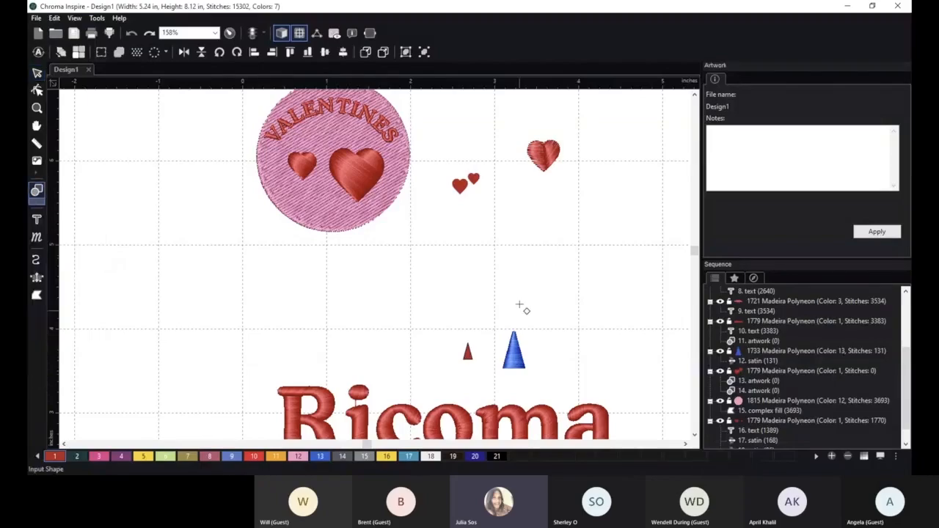
pyautogui.moveTo(461, 256); pyautogui.dragTo(446, 277)
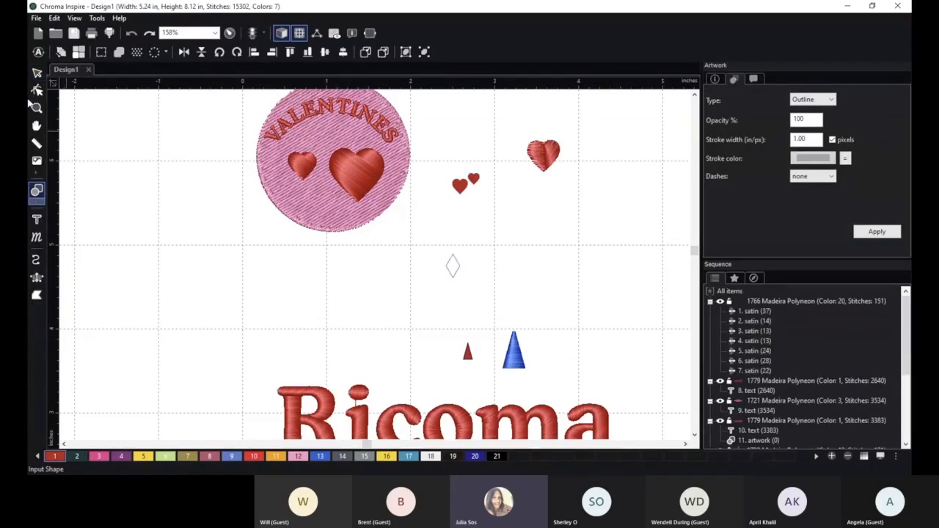
# Change the diamond artwork from Outline to Fill and match its stroke color to the red thread.
pyautogui.click(37, 72)
pyautogui.click(831, 101)
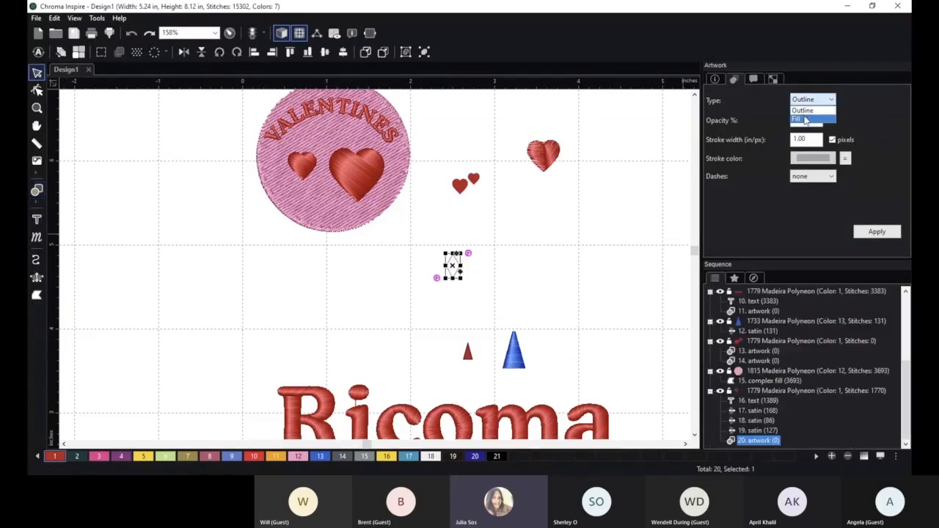
pyautogui.click(806, 120)
pyautogui.click(876, 231)
pyautogui.click(845, 158)
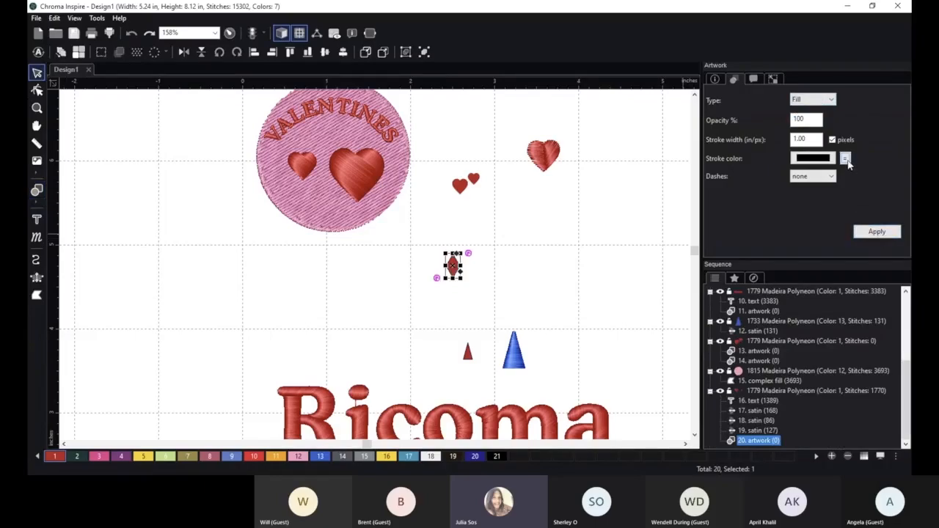
# Auto digitize the diamond artwork into satin stitches, then place the satin diamond beside the artwork enlarged to about 0.75 in tall.
pyautogui.click(39, 52)
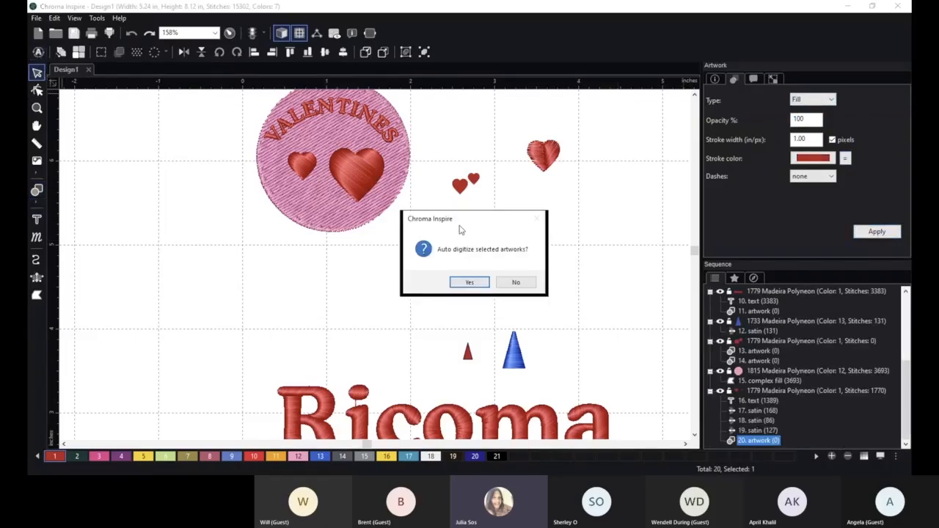
pyautogui.click(470, 283)
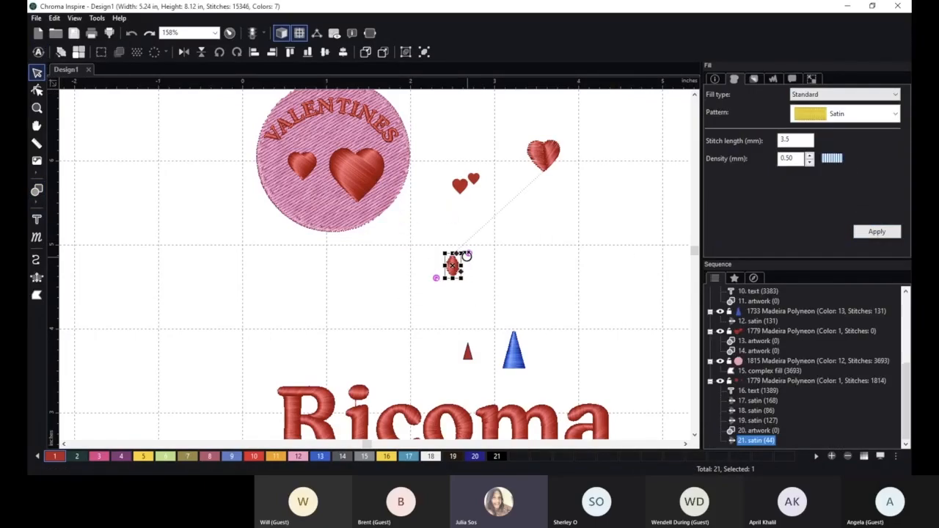
pyautogui.moveTo(479, 250); pyautogui.dragTo(539, 253)
# Set the satin diamond's density to 0.20 mm and use only Center Line underlay, applying both changes.
pyautogui.click(809, 162)
pyautogui.click(809, 163)
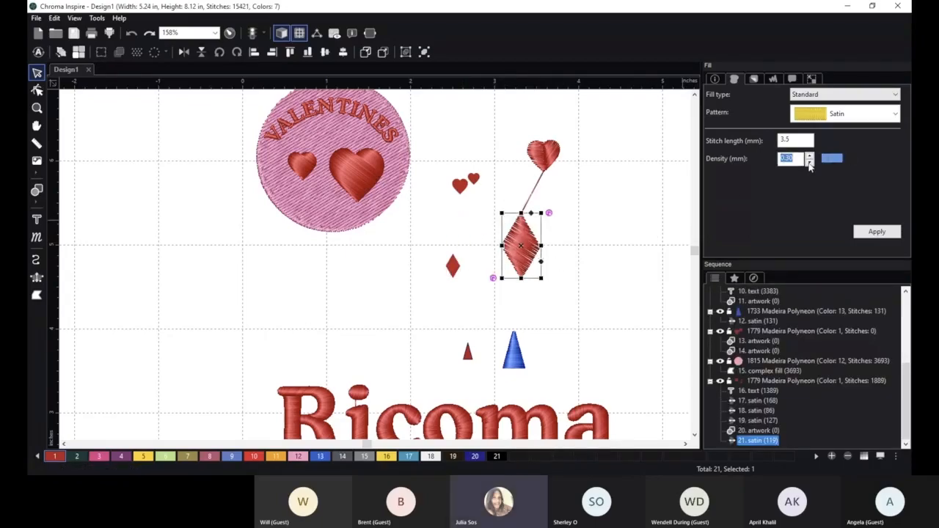
pyautogui.click(877, 231)
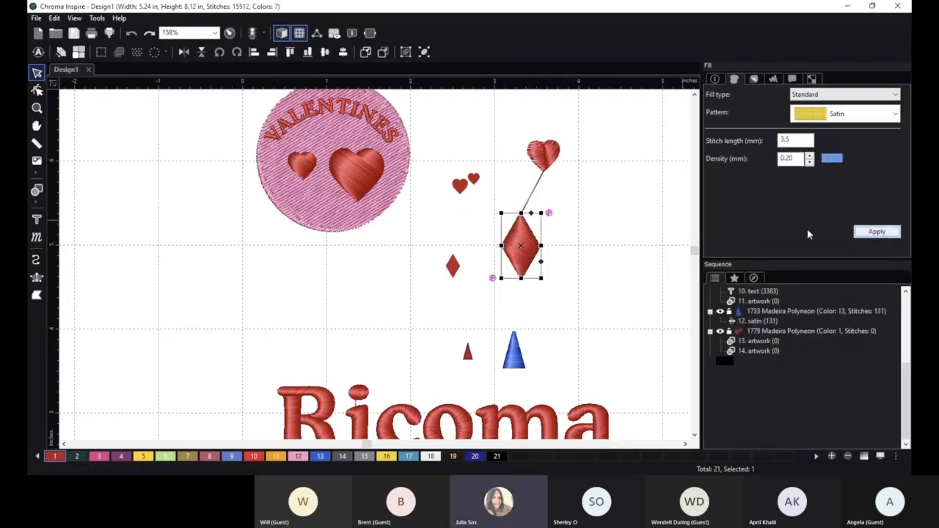
pyautogui.click(755, 80)
pyautogui.click(729, 108)
pyautogui.click(725, 118)
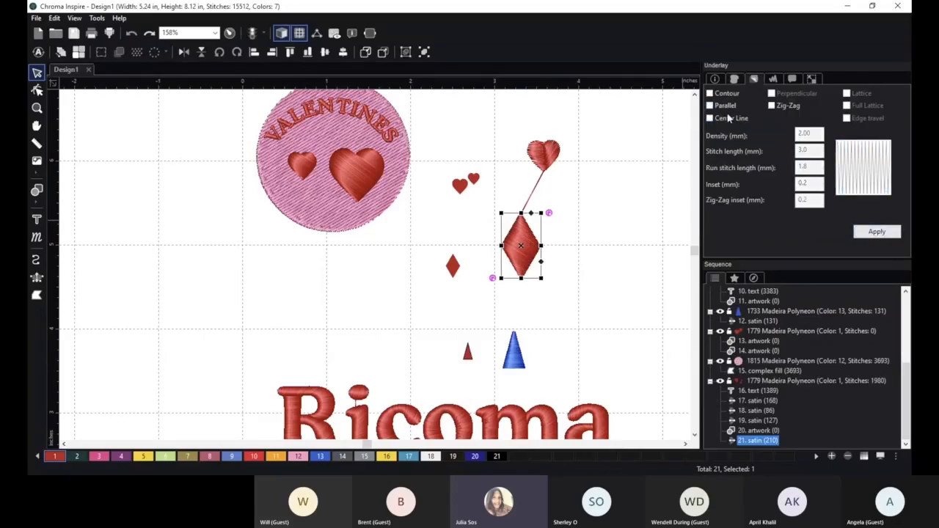
pyautogui.click(877, 231)
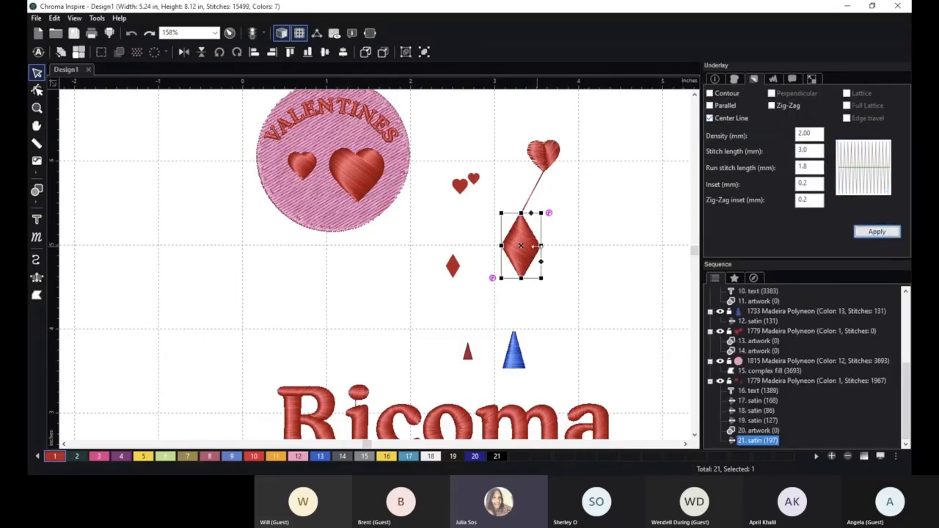
# Recolor the satin diamond with thread color 3 (Ruby Glint) and place it below and to the left of the patch.
pyautogui.moveTo(525, 248); pyautogui.dragTo(391, 307)
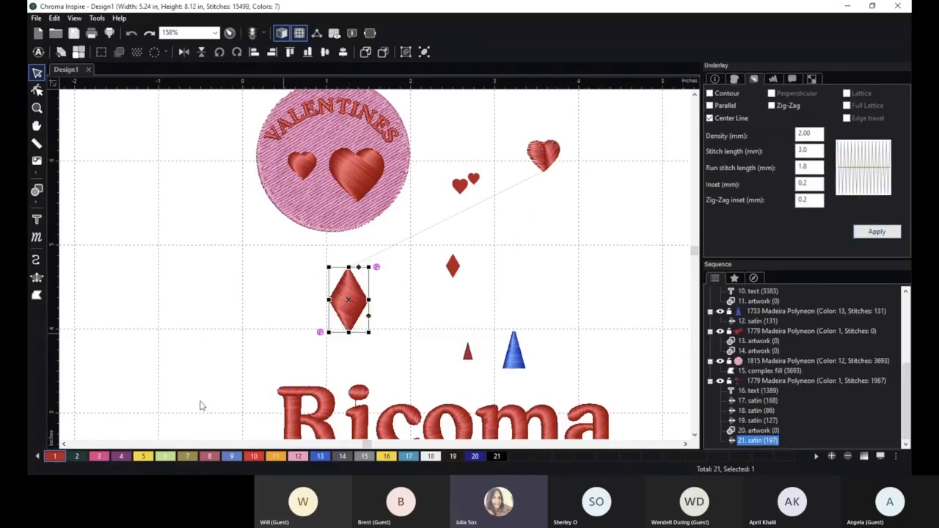
pyautogui.click(99, 456)
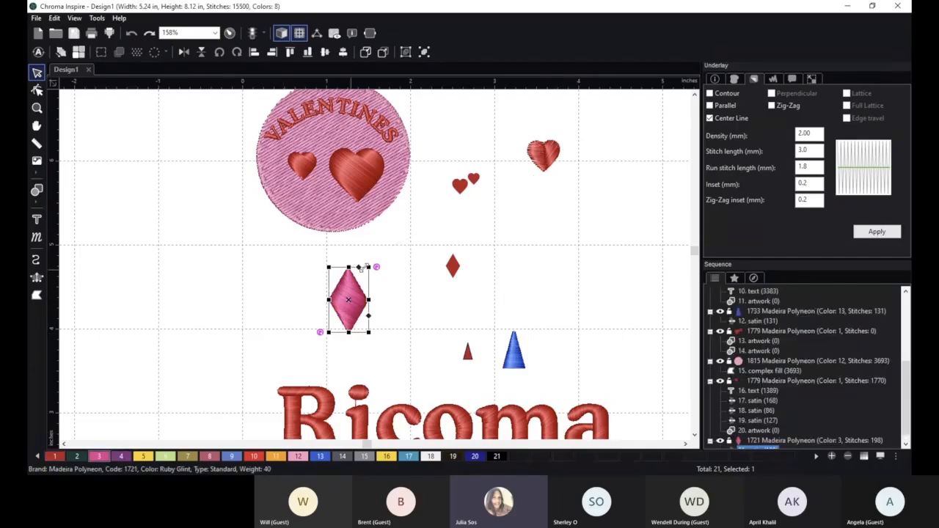
pyautogui.moveTo(368, 305); pyautogui.dragTo(246, 270)
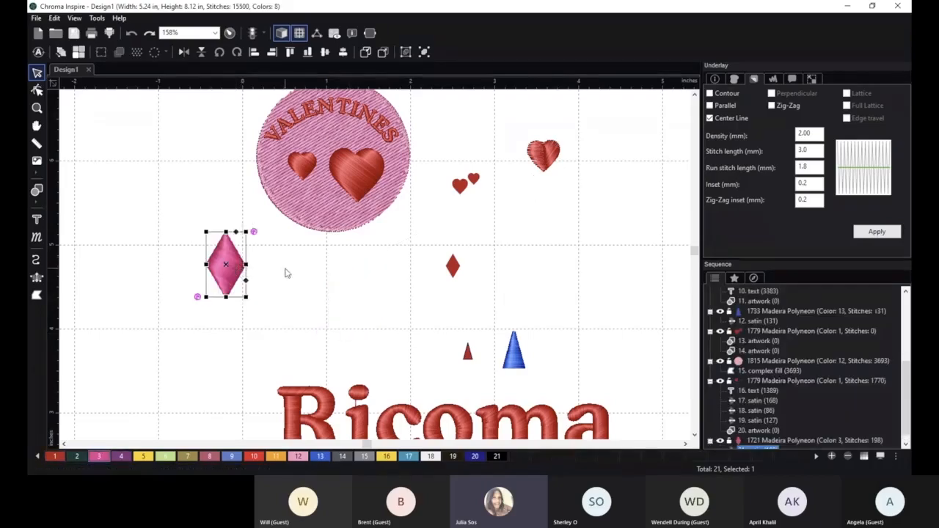
# Delete the leftover heart, diamond and triangle shapes and the loose satin heart to the right of the patch.
pyautogui.scroll(-1, 342, 289)
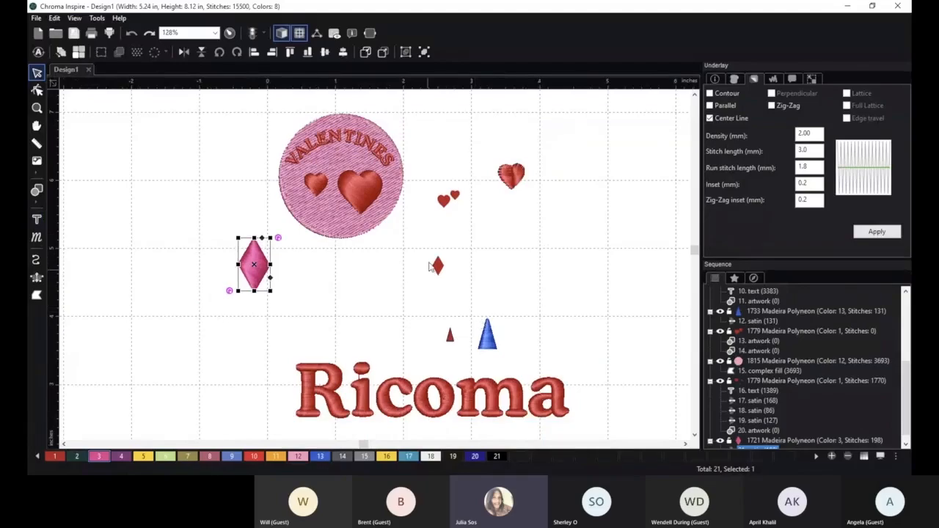
pyautogui.moveTo(420, 131); pyautogui.dragTo(517, 365)
pyautogui.press('Delete')
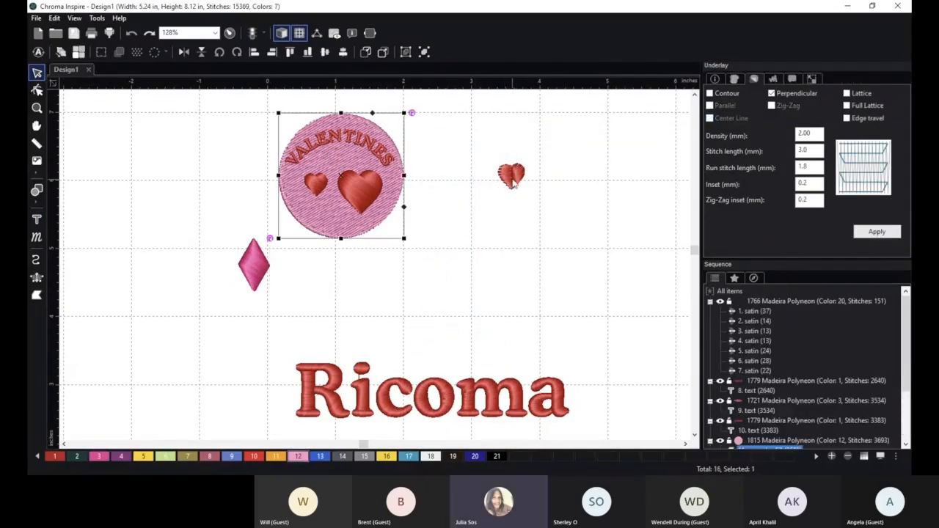
pyautogui.click(511, 176)
pyautogui.press('Delete')
# Move the Ricoma lettering up and to the right, farther from the 3D Puff text.
pyautogui.scroll(-1, 475, 270)
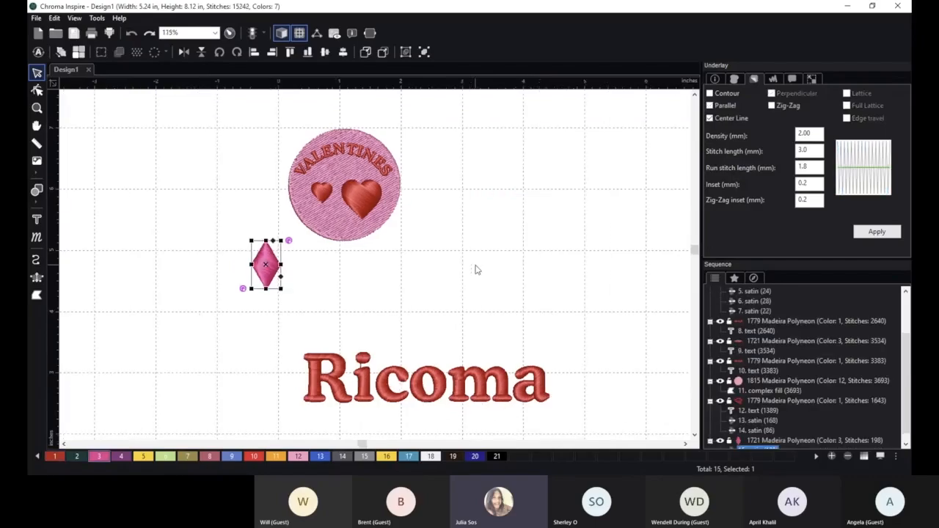
pyautogui.scroll(-4, 499, 304)
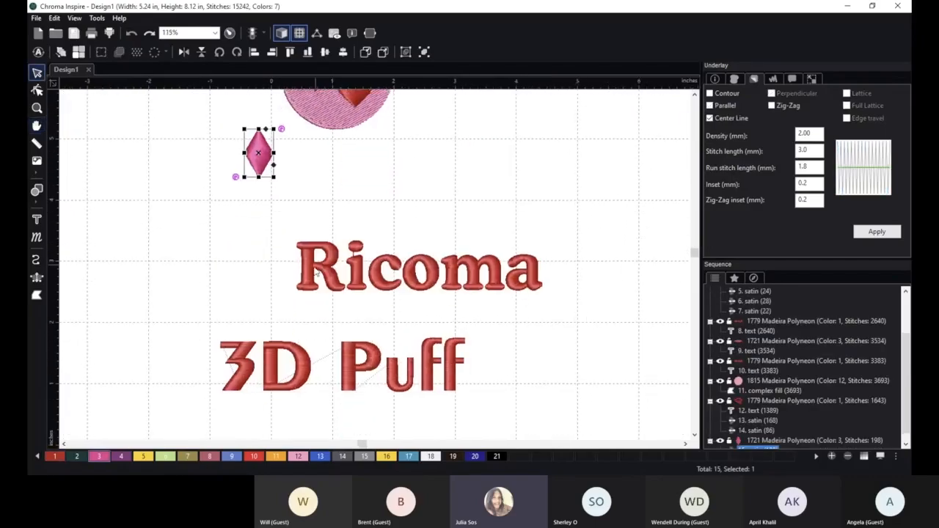
pyautogui.click(521, 276)
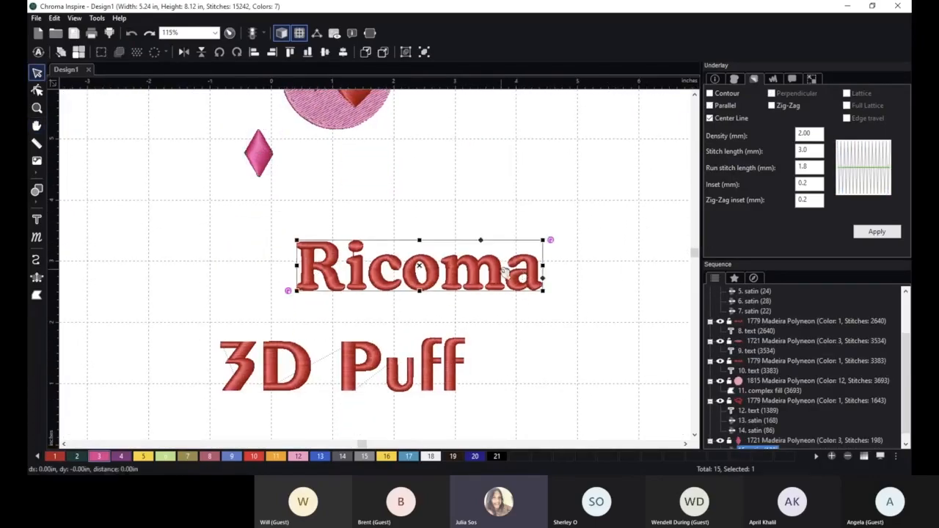
pyautogui.moveTo(504, 272); pyautogui.dragTo(544, 223)
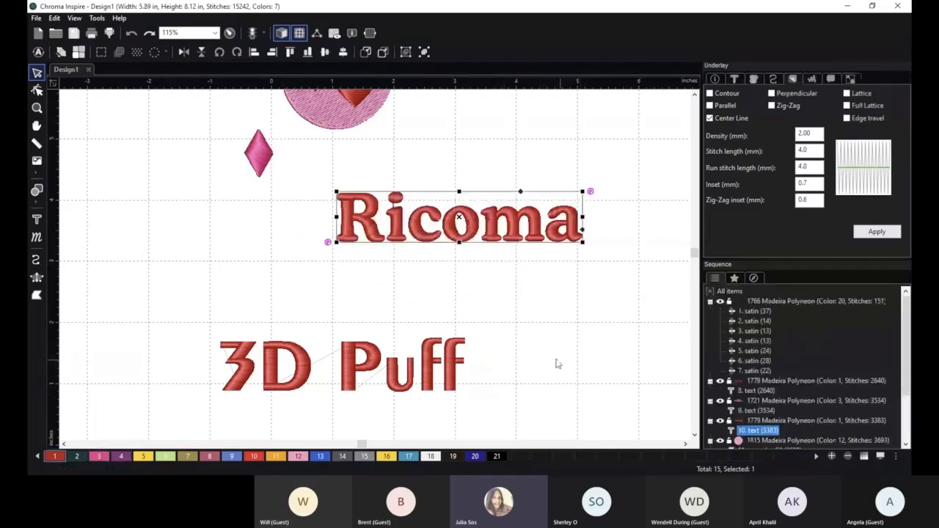
# Move the Ricoma lettering about 1 in left and down closer to the 3D Puff text, and open its text settings.
pyautogui.moveTo(290, 350); pyautogui.dragTo(328, 286)
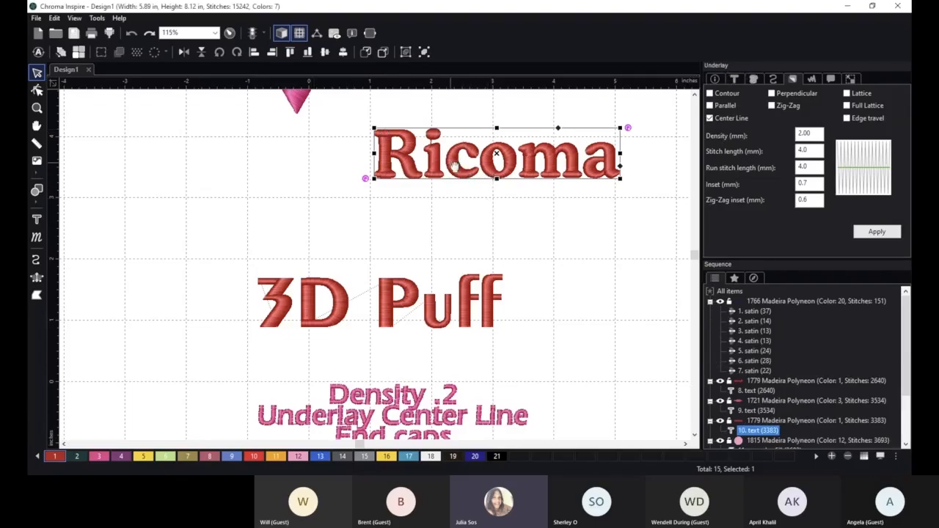
pyautogui.press('space')
pyautogui.moveTo(431, 178); pyautogui.dragTo(367, 205)
pyautogui.scroll(1, 447, 227)
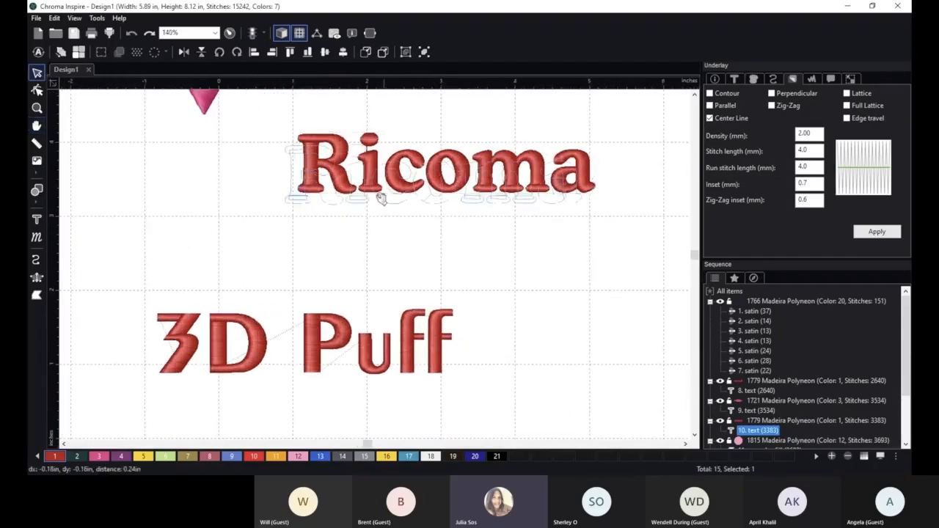
pyautogui.scroll(2, 369, 272)
pyautogui.press('space')
pyautogui.moveTo(345, 269); pyautogui.dragTo(380, 256)
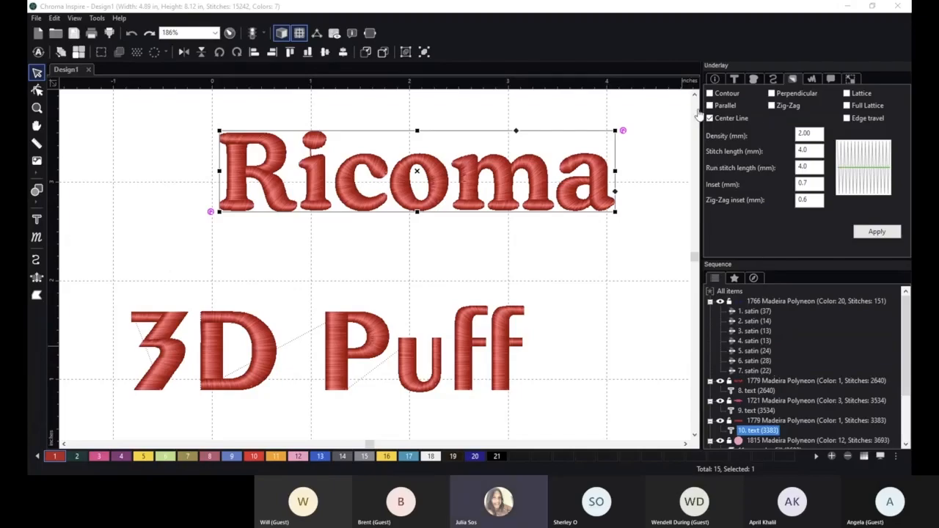
pyautogui.click(734, 80)
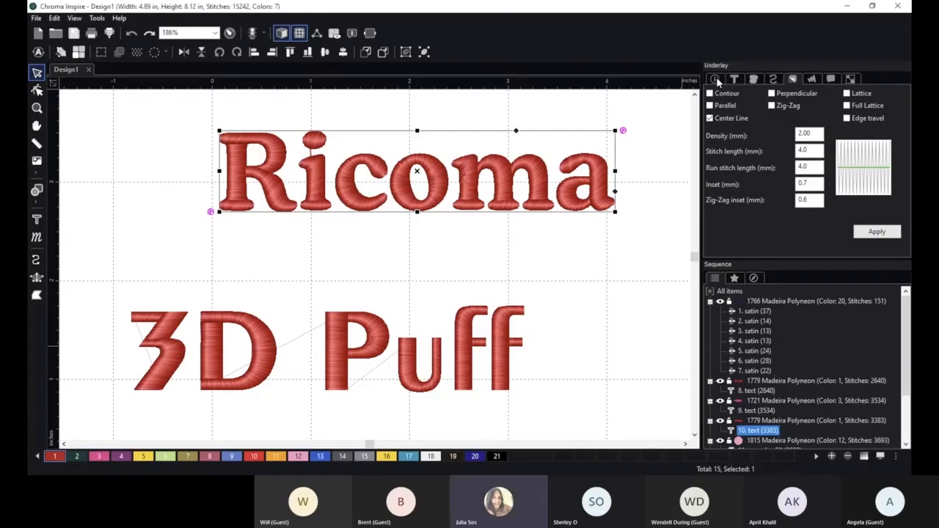